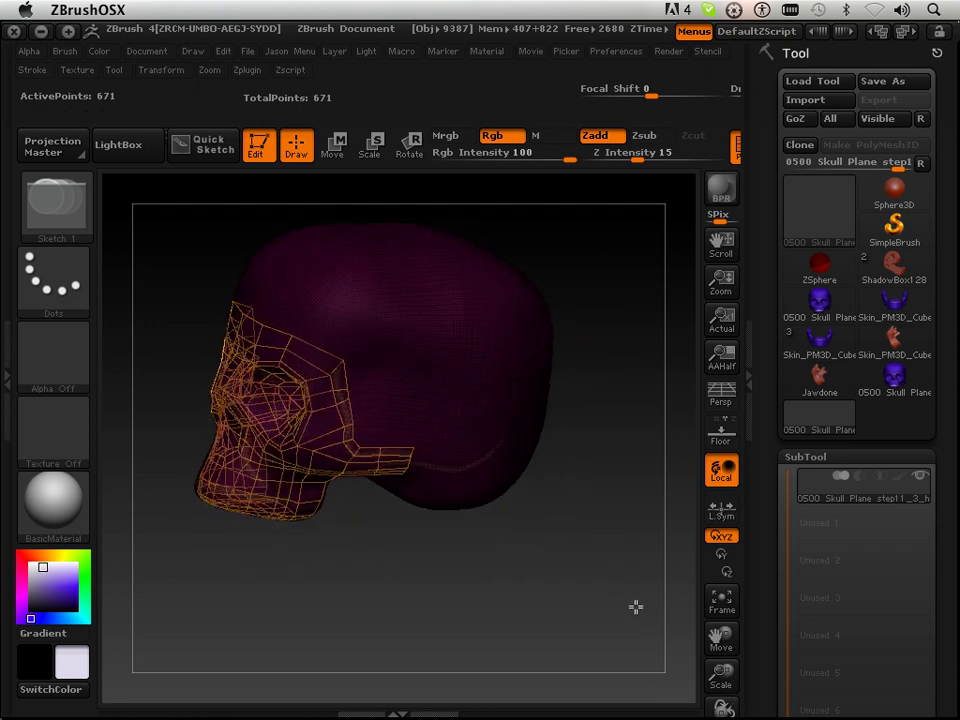
- Extend two topology edges upward onto the forehead from the outer points of the brow's upper row
{"action": "left_click_drag", "start_coordinate": [493, 553], "coordinate": [532, 568]}
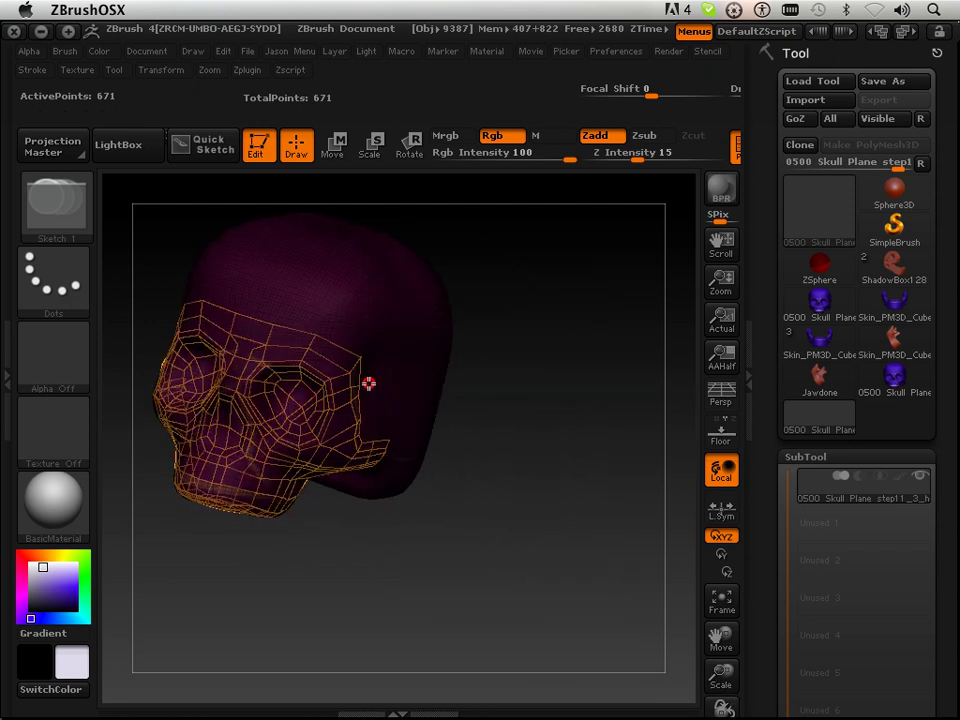
{"action": "left_click", "coordinate": [314, 333], "text": "shift"}
{"action": "left_click", "coordinate": [356, 267]}
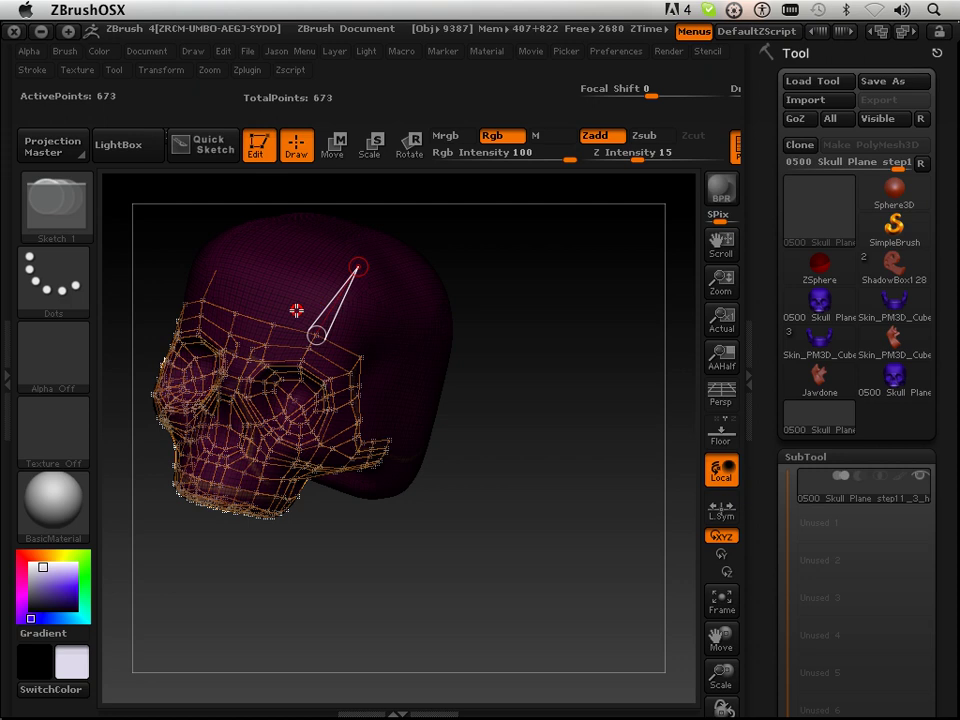
{"action": "left_click", "coordinate": [273, 324], "text": "shift"}
{"action": "left_click", "coordinate": [308, 270]}
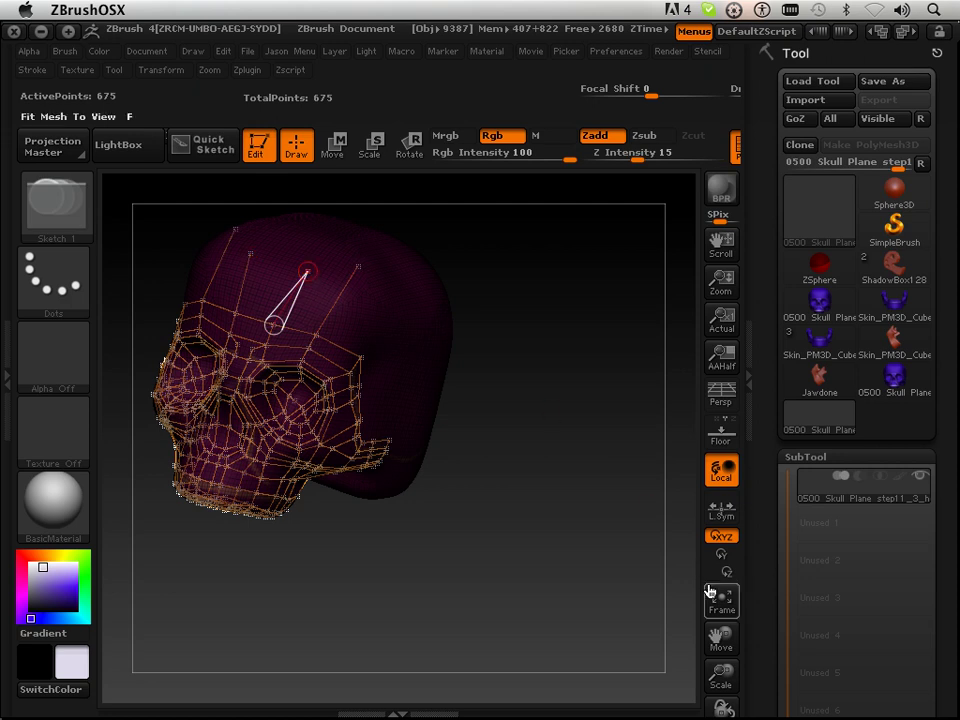
- Replace the outermost forehead point with one placed slightly lower, and connect the new points across the forehead into a row of faces
{"action": "left_click_drag", "start_coordinate": [720, 638], "coordinate": [763, 686]}
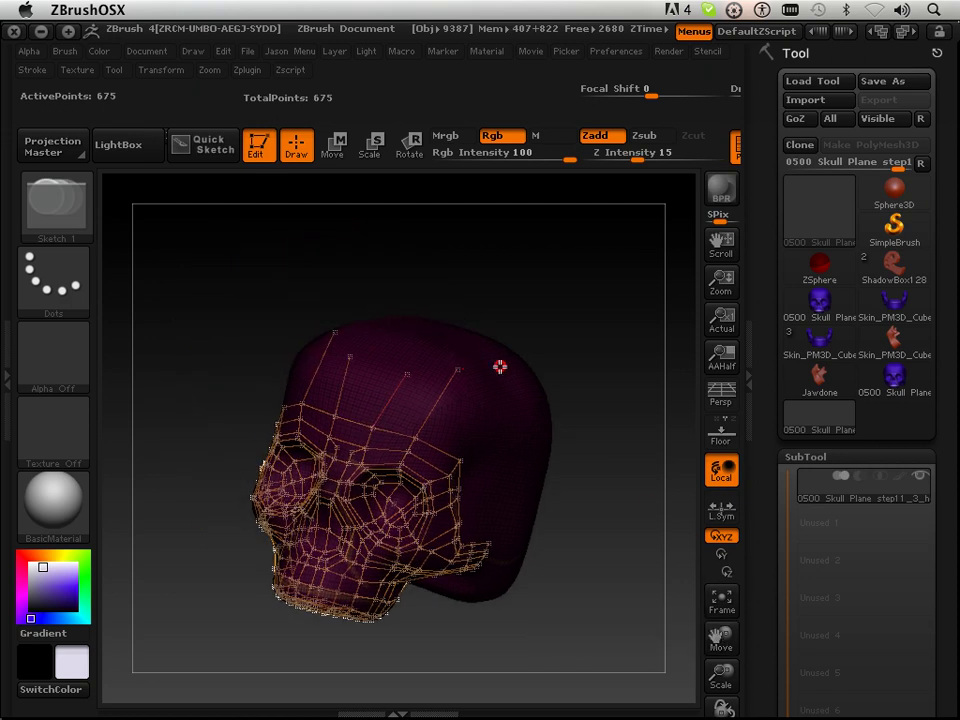
{"action": "left_click", "coordinate": [457, 372], "text": "alt"}
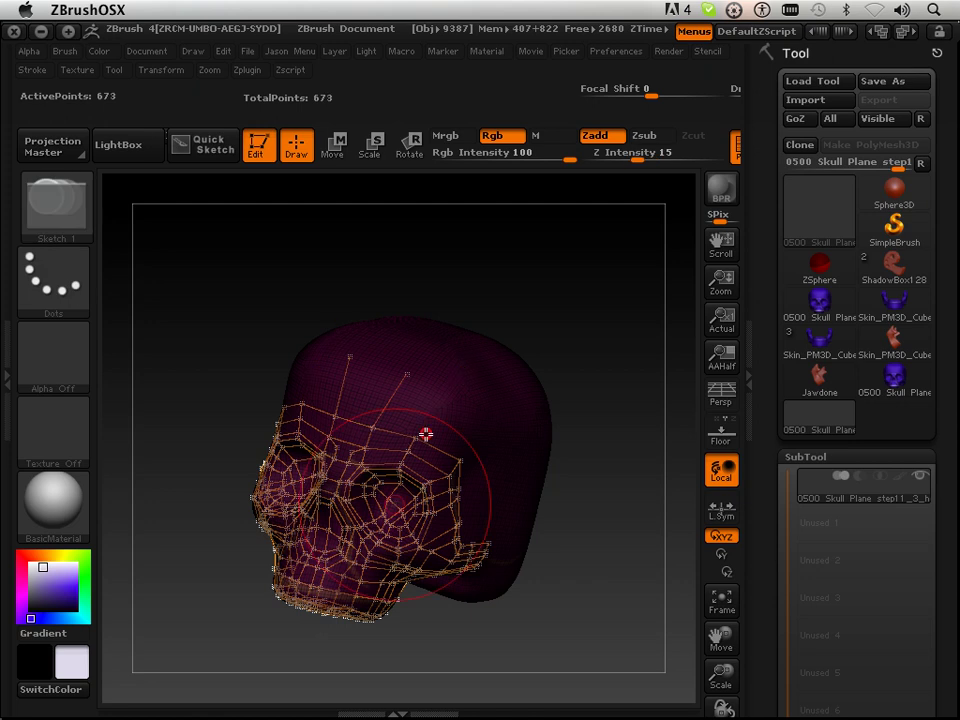
{"action": "left_click", "coordinate": [416, 436], "text": "shift"}
{"action": "left_click", "coordinate": [446, 385]}
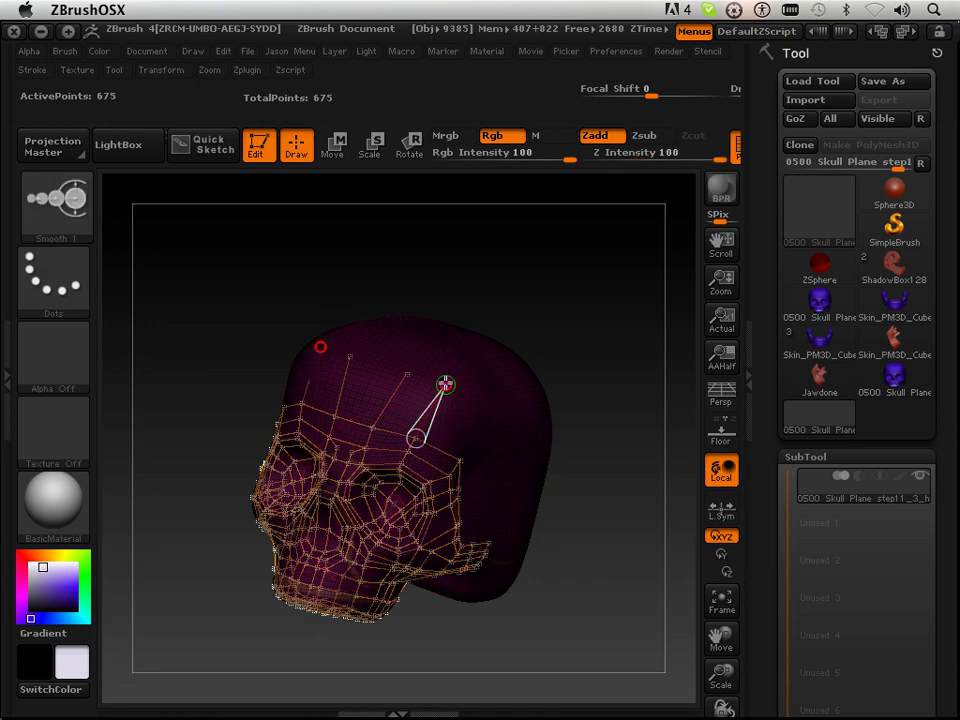
{"action": "left_click", "coordinate": [407, 373]}
{"action": "left_click", "coordinate": [408, 374], "text": "shift"}
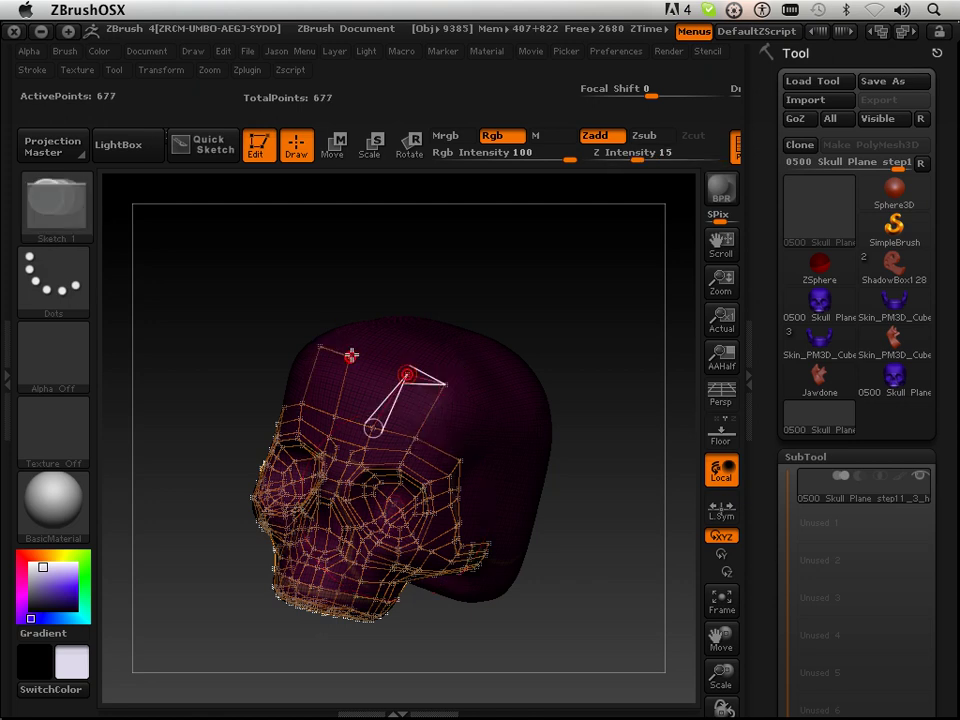
{"action": "left_click", "coordinate": [351, 355]}
- Extend an edge from the brow's outer corner up the side of the skull and connect it to the end of the forehead row
{"action": "left_click_drag", "start_coordinate": [613, 352], "coordinate": [577, 315]}
{"action": "left_click", "coordinate": [432, 449], "text": "shift"}
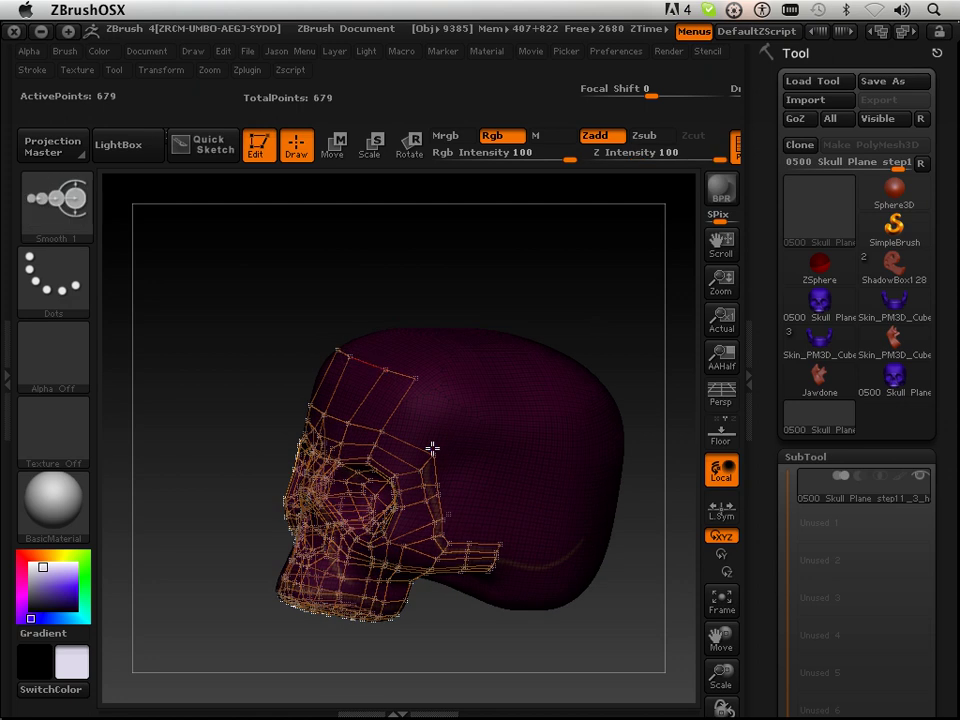
{"action": "left_click", "coordinate": [468, 409]}
{"action": "left_click", "coordinate": [469, 408], "text": "shift"}
{"action": "left_click", "coordinate": [412, 377]}
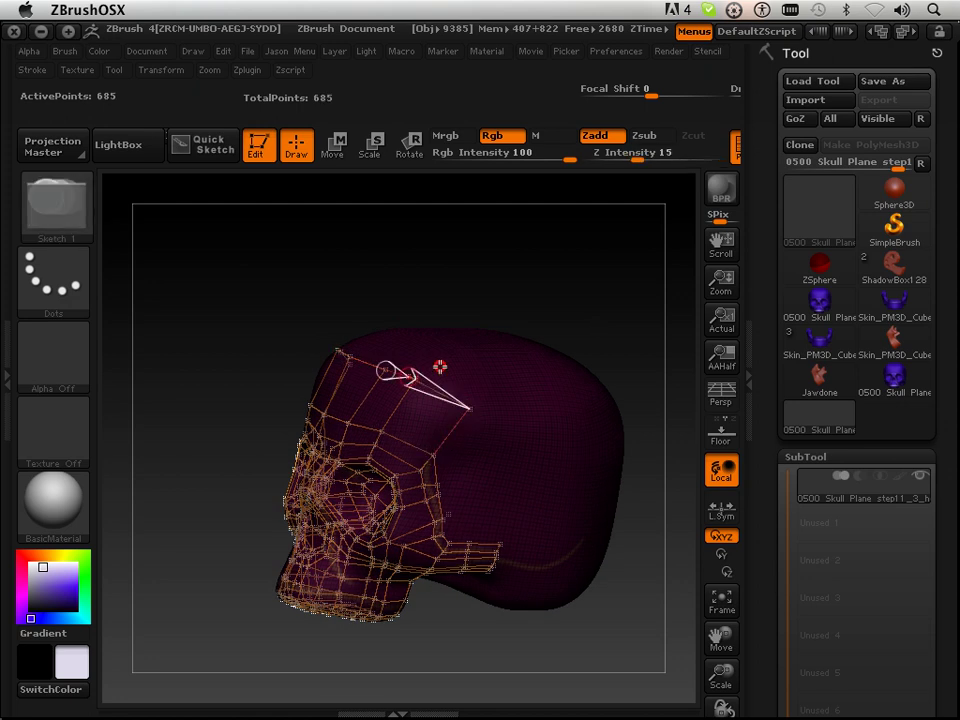
{"action": "key", "text": "ctrl+z"}
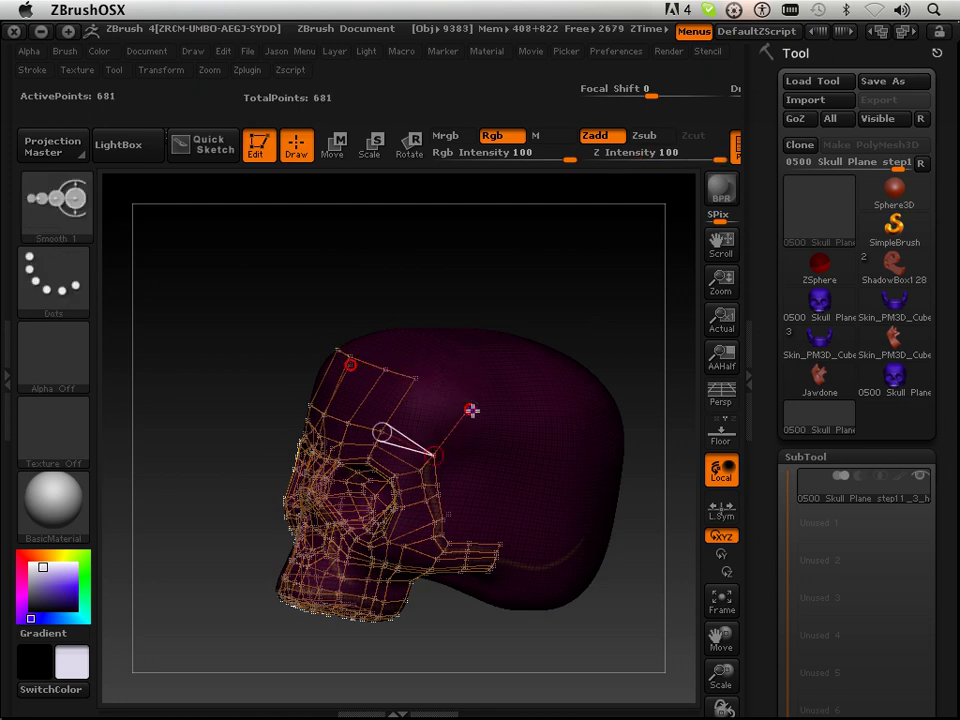
{"action": "left_click", "coordinate": [470, 409], "text": "shift"}
{"action": "left_click", "coordinate": [417, 380]}
{"action": "left_click", "coordinate": [471, 407], "text": "shift"}
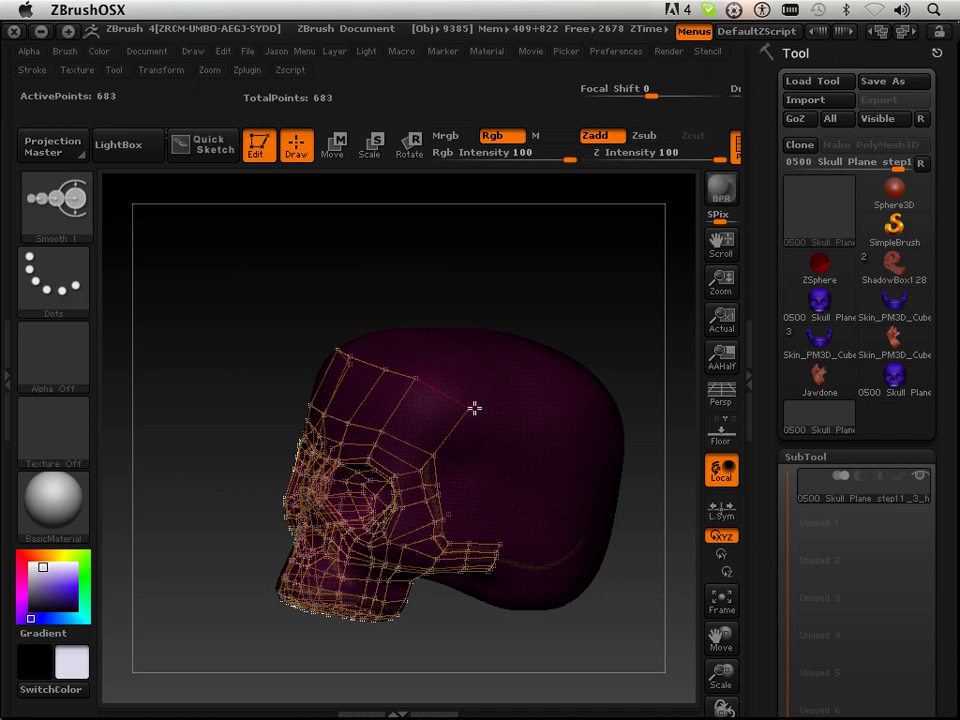
- Extend edges back over the cranium from the outer three points of the forehead's upper row
{"action": "left_click", "coordinate": [546, 407]}
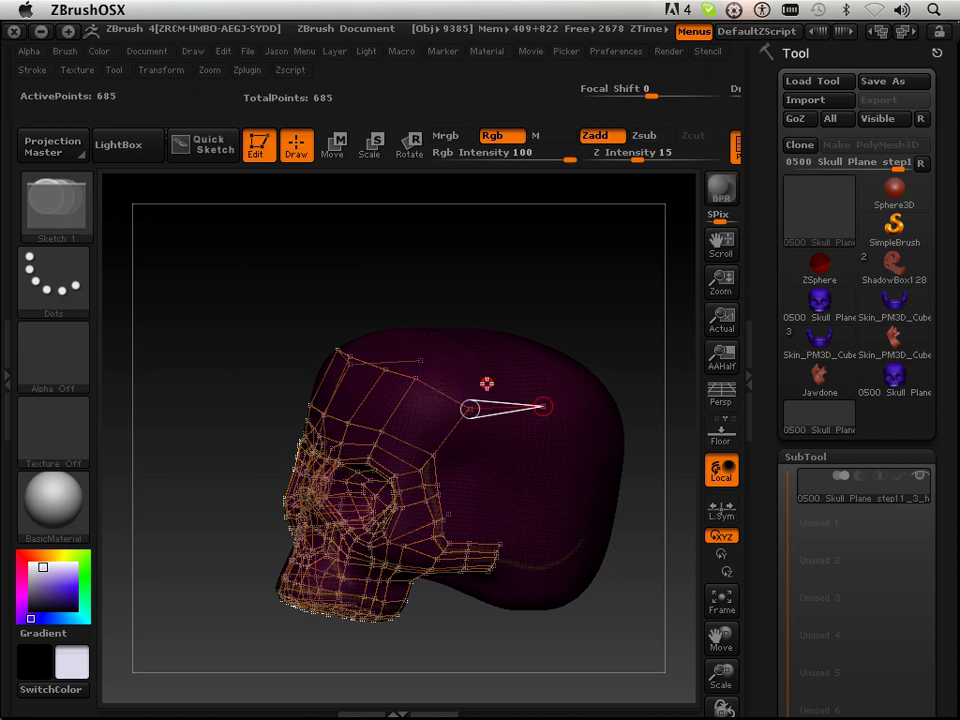
{"action": "left_click_drag", "start_coordinate": [455, 302], "coordinate": [500, 322]}
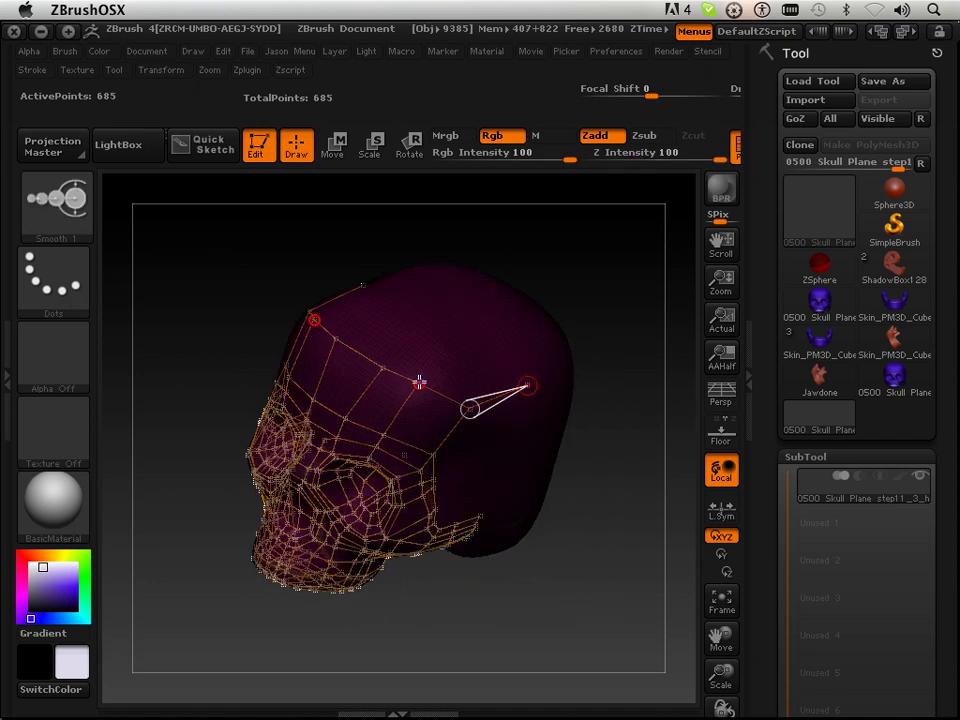
{"action": "left_click", "coordinate": [420, 382], "text": "shift"}
{"action": "left_click", "coordinate": [479, 347]}
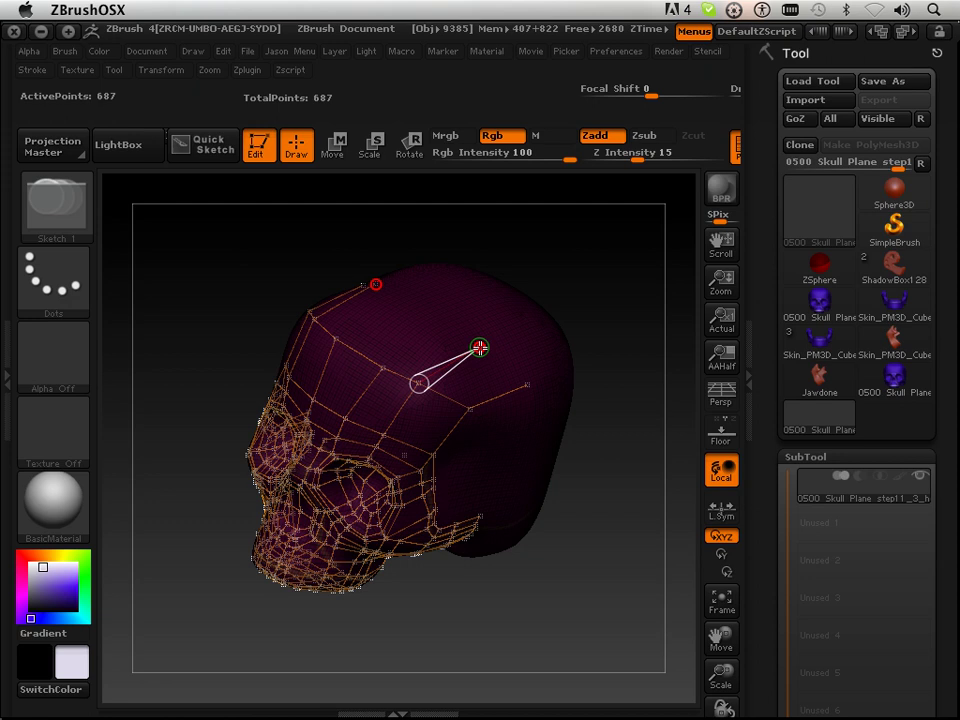
{"action": "left_click", "coordinate": [384, 367], "text": "shift"}
{"action": "left_click", "coordinate": [438, 327]}
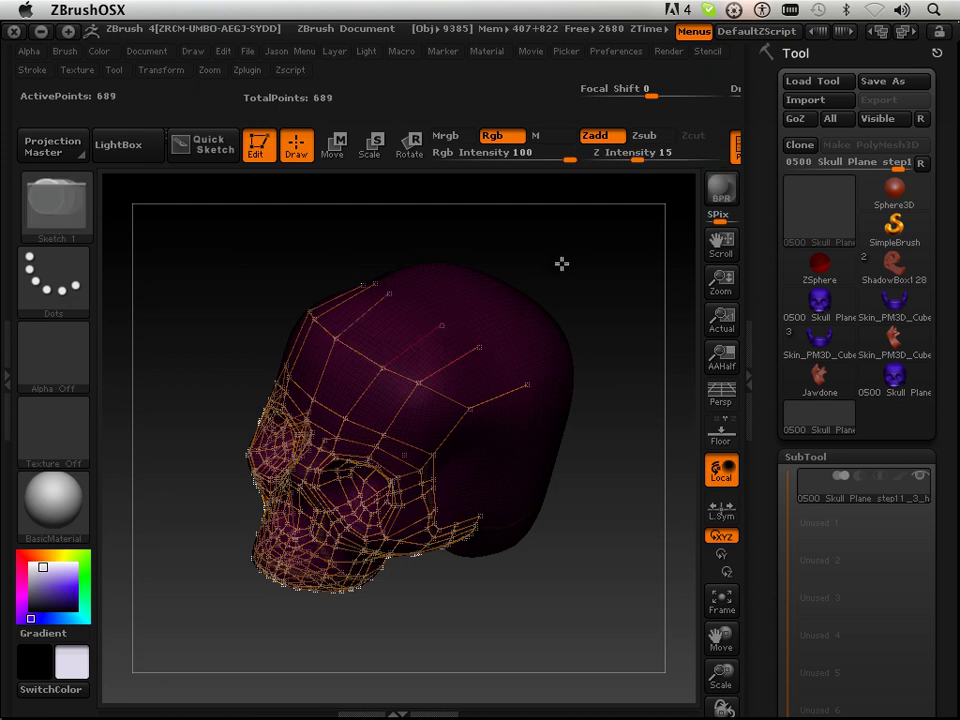
- Connect the new cranium points sideways into a row of faces and check the result in the adaptive skin preview
{"action": "left_click_drag", "start_coordinate": [561, 264], "coordinate": [536, 302]}
{"action": "left_click", "coordinate": [450, 318]}
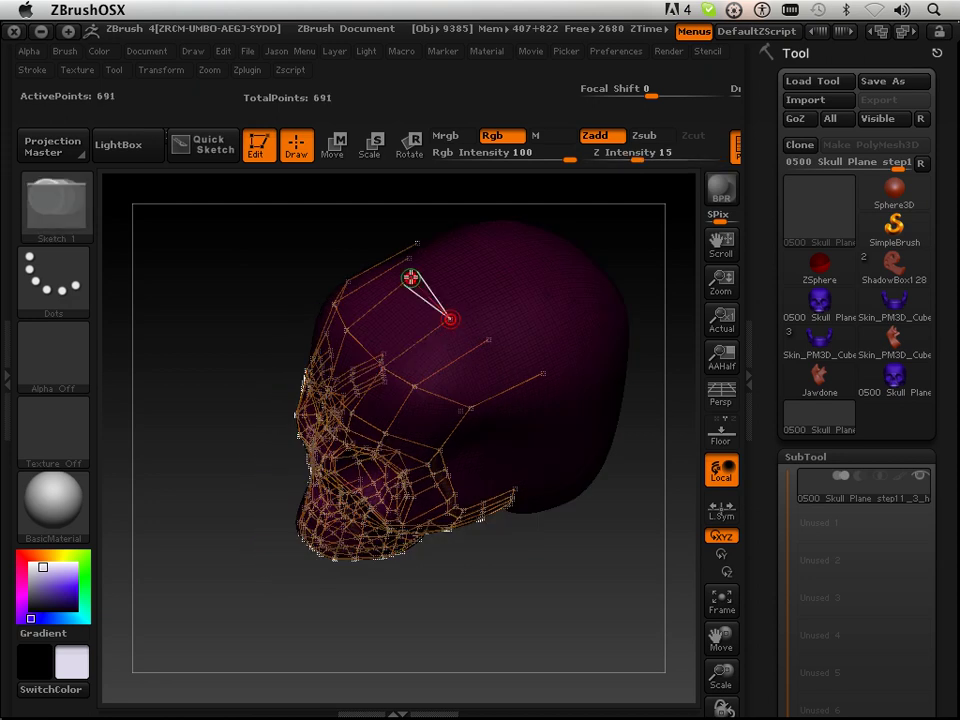
{"action": "left_click", "coordinate": [487, 339]}
{"action": "left_click", "coordinate": [490, 341], "text": "shift"}
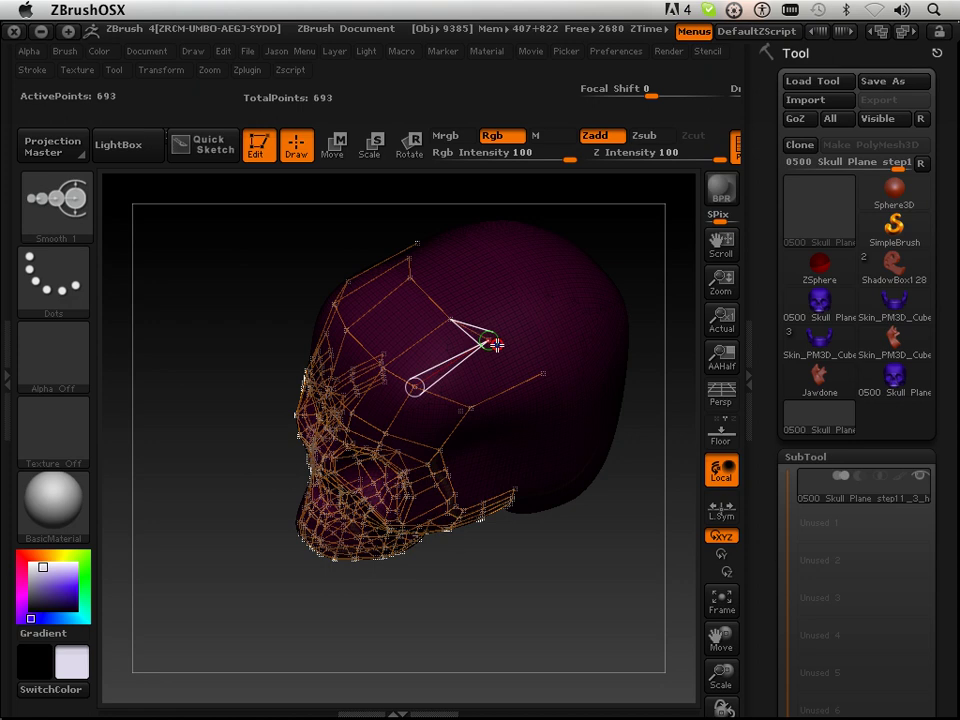
{"action": "left_click", "coordinate": [542, 374]}
{"action": "key", "text": "a"}
{"action": "left_click_drag", "start_coordinate": [576, 608], "coordinate": [520, 417]}
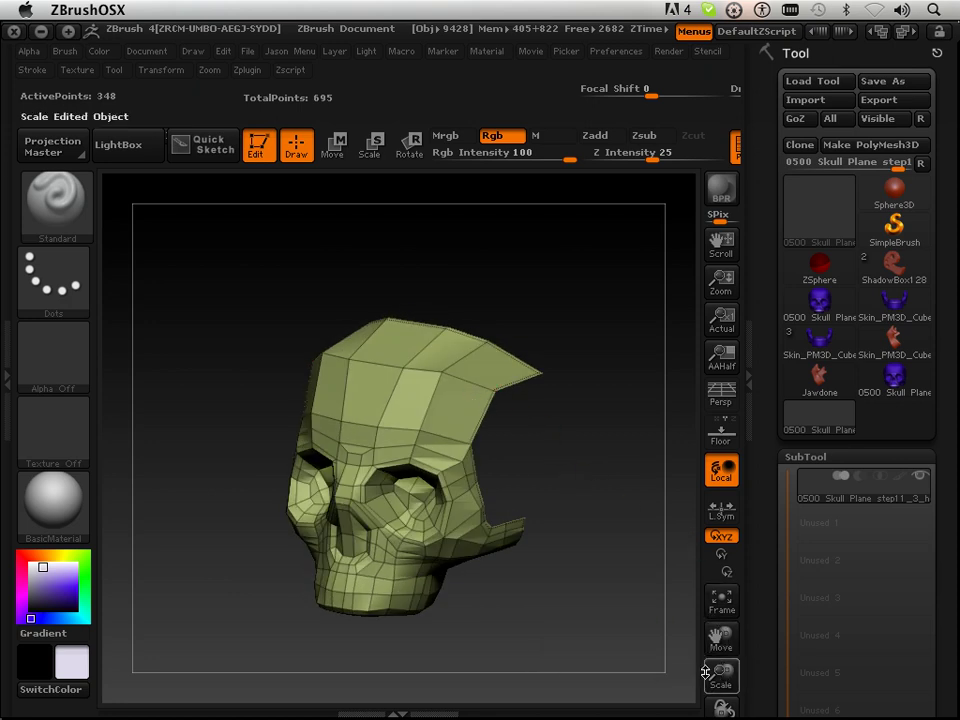
{"action": "key", "text": "a"}
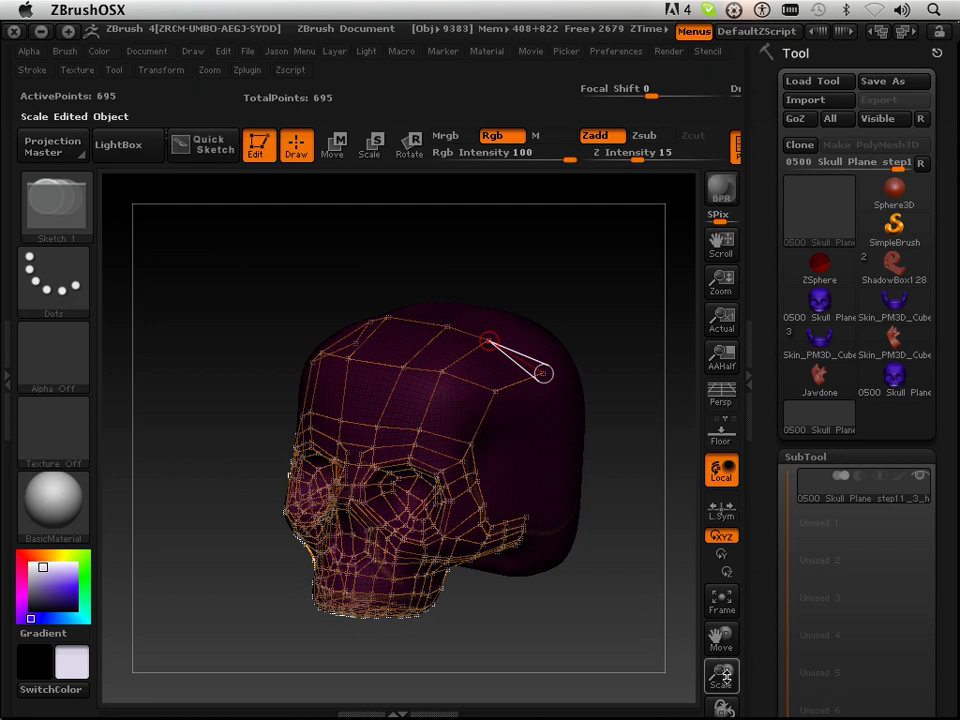
- Undo the edge that links the brow's outer corner down to the temple row behind the eye socket
{"action": "mouse_move", "coordinate": [700, 670]}
{"action": "left_mouse_down"}
{"action": "mouse_move", "coordinate": [666, 600]}
{"action": "mouse_move", "coordinate": [588, 532]}
{"action": "left_mouse_up"}
{"action": "left_click", "coordinate": [400, 496], "text": "shift"}
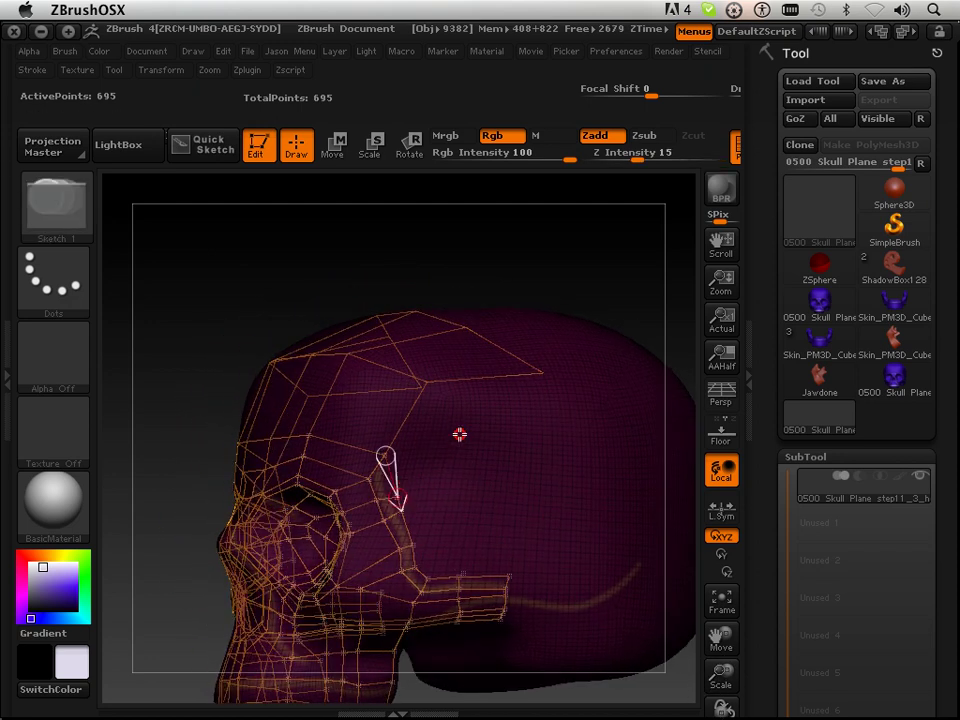
{"action": "left_click_drag", "start_coordinate": [479, 286], "coordinate": [510, 293]}
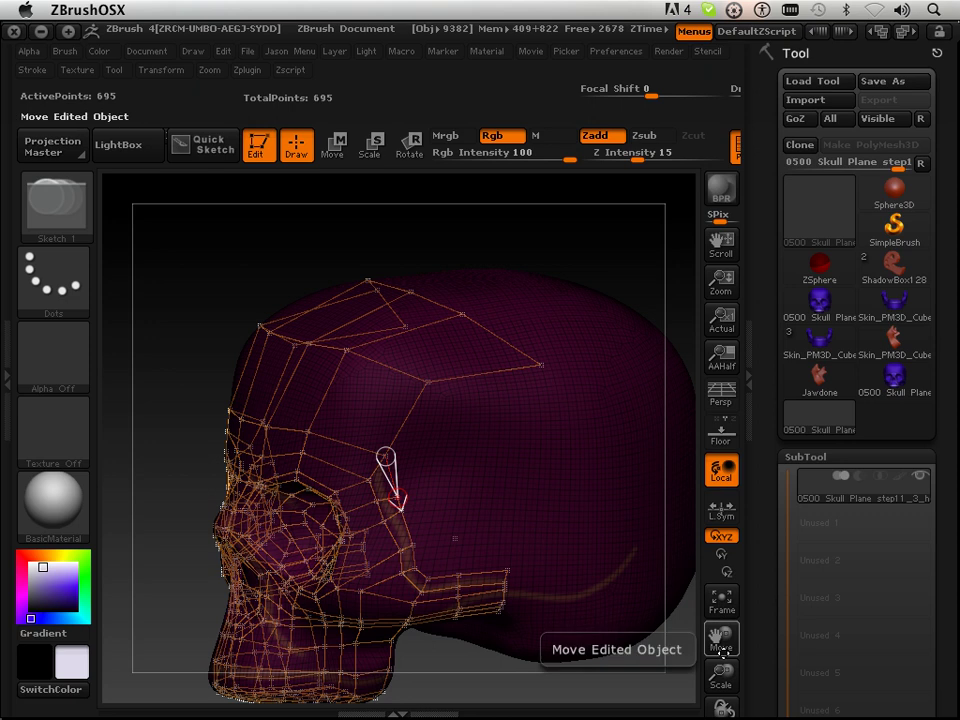
{"action": "left_click_drag", "start_coordinate": [720, 675], "coordinate": [722, 700]}
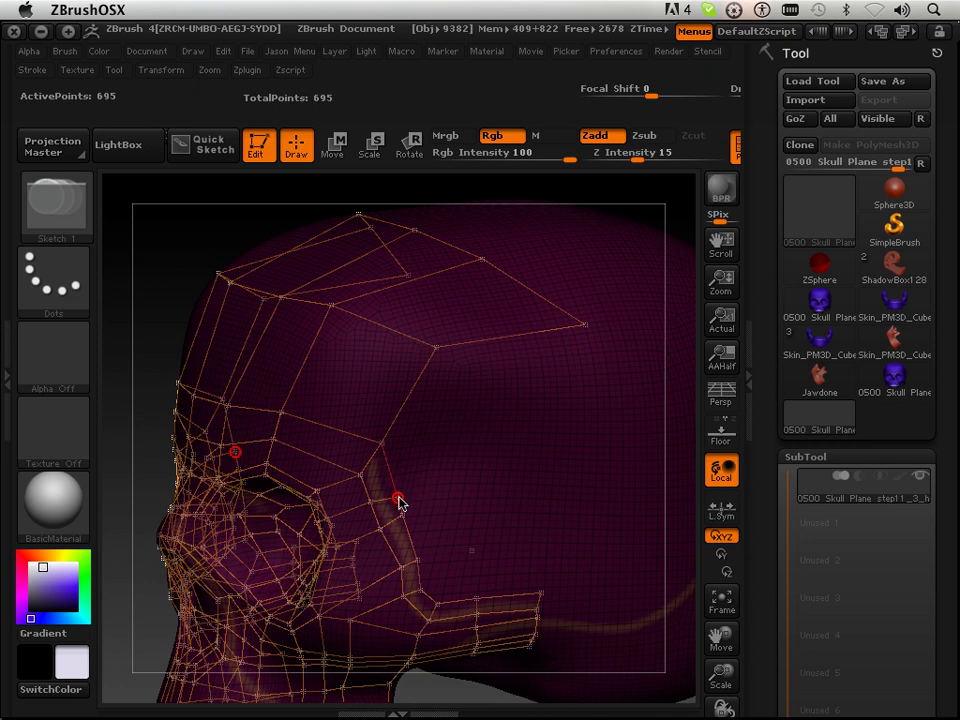
{"action": "key", "text": "super+z"}
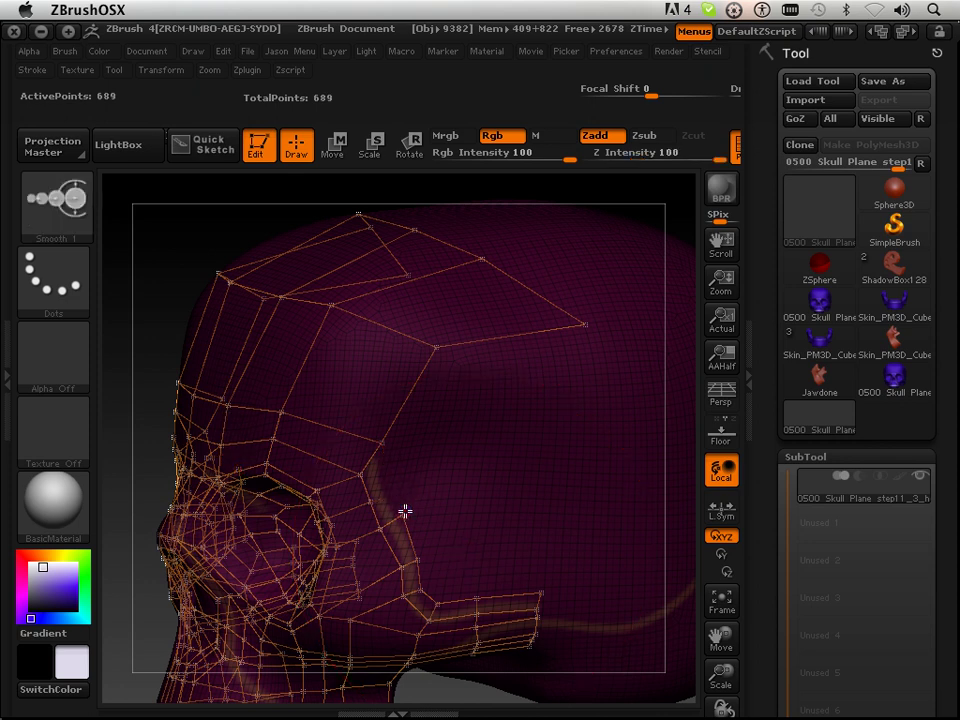
- Add two points upward along the temple and link each across to the existing edge behind the eye socket
{"action": "left_click", "coordinate": [400, 489]}
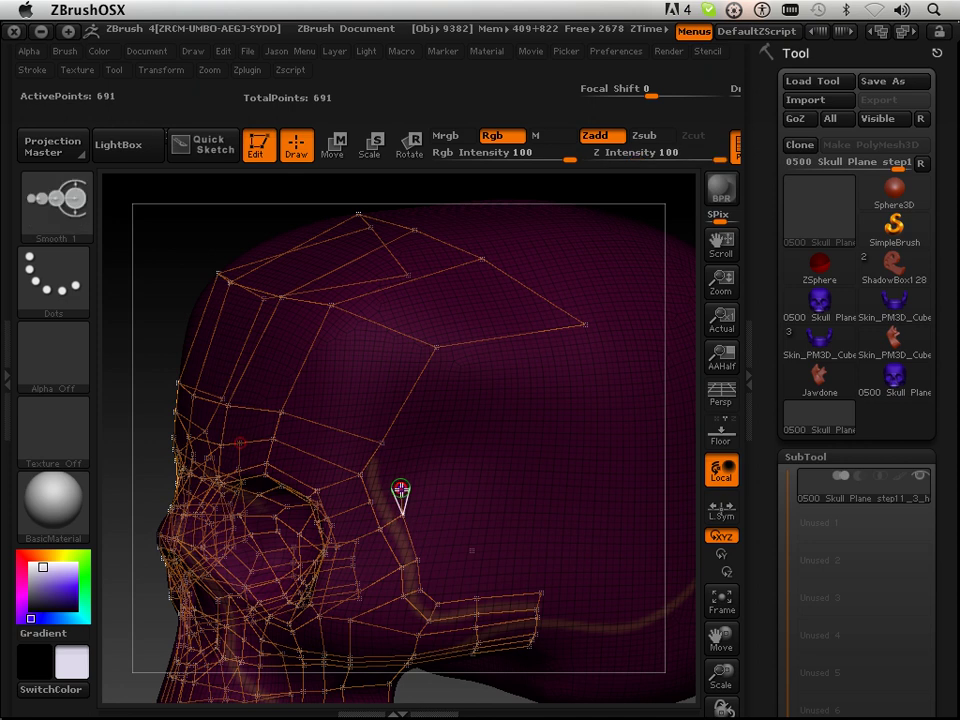
{"action": "key", "text": "shift"}
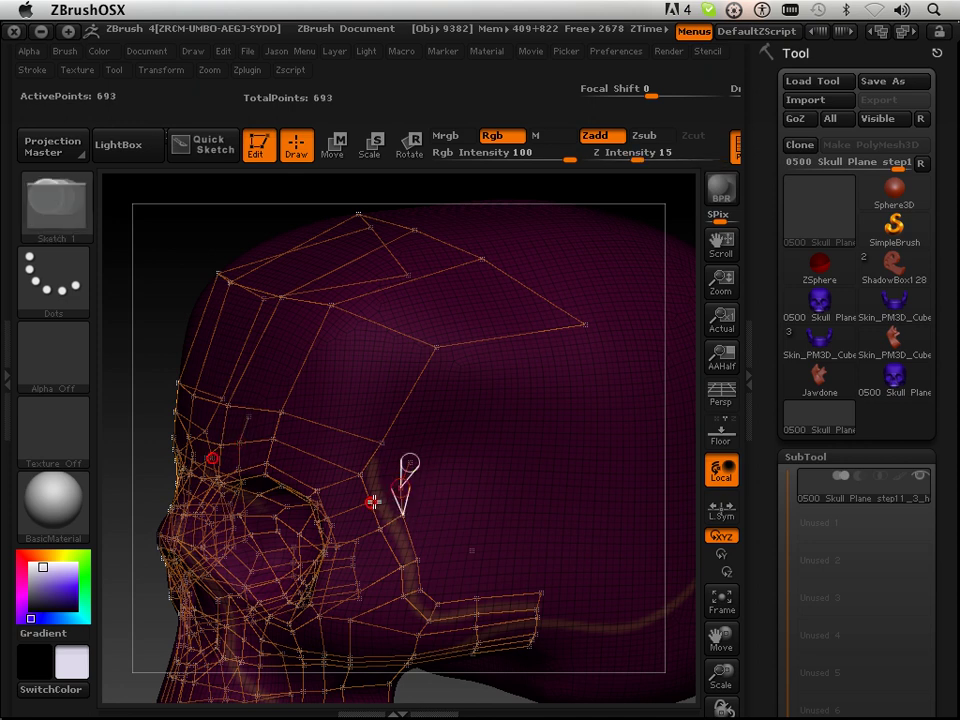
{"action": "left_click", "coordinate": [372, 502]}
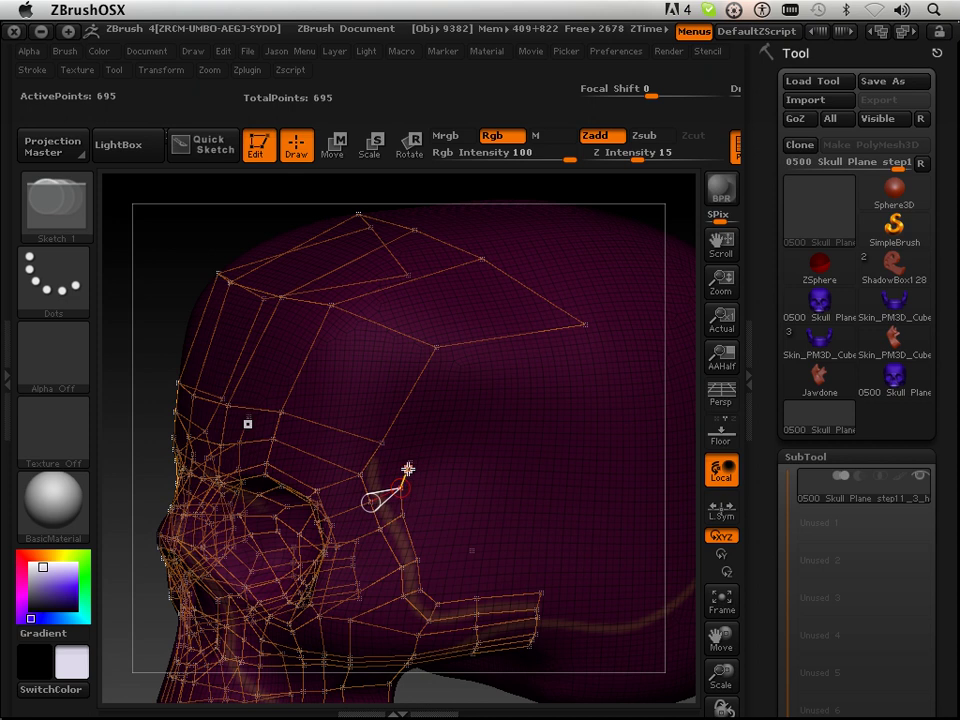
{"action": "key", "text": "ctrl+z"}
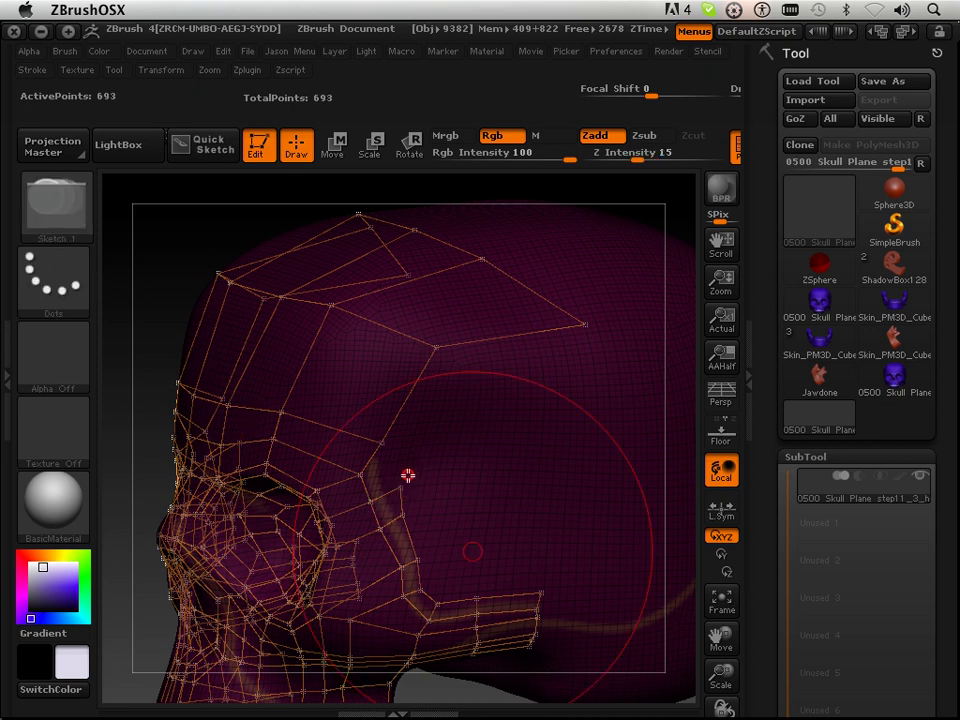
{"action": "left_click", "coordinate": [407, 476]}
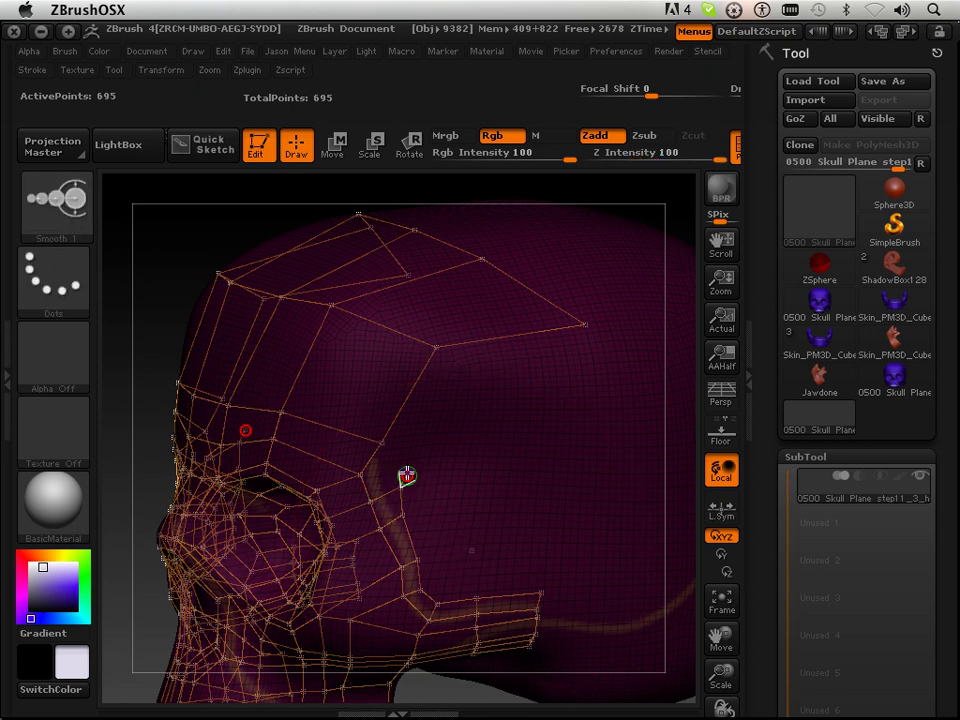
{"action": "left_click", "coordinate": [362, 475]}
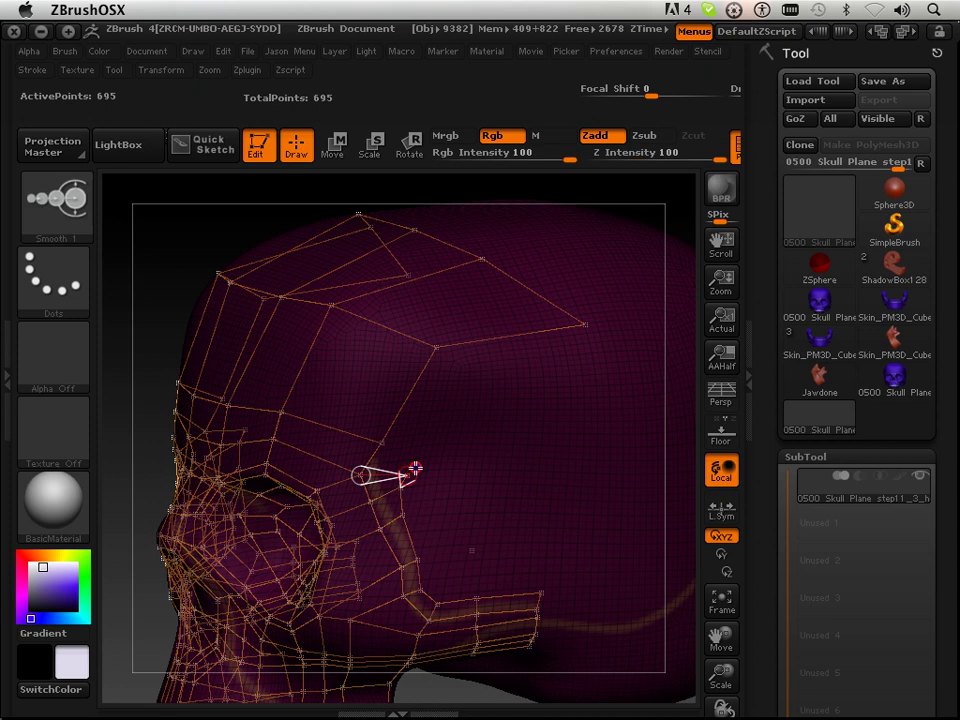
- Add another temple point above, connect it to the brow's outer corner, and check the faces in the skin preview
{"action": "left_click", "coordinate": [409, 475], "text": "shift"}
{"action": "left_click", "coordinate": [418, 456]}
{"action": "left_click", "coordinate": [418, 456], "text": "shift"}
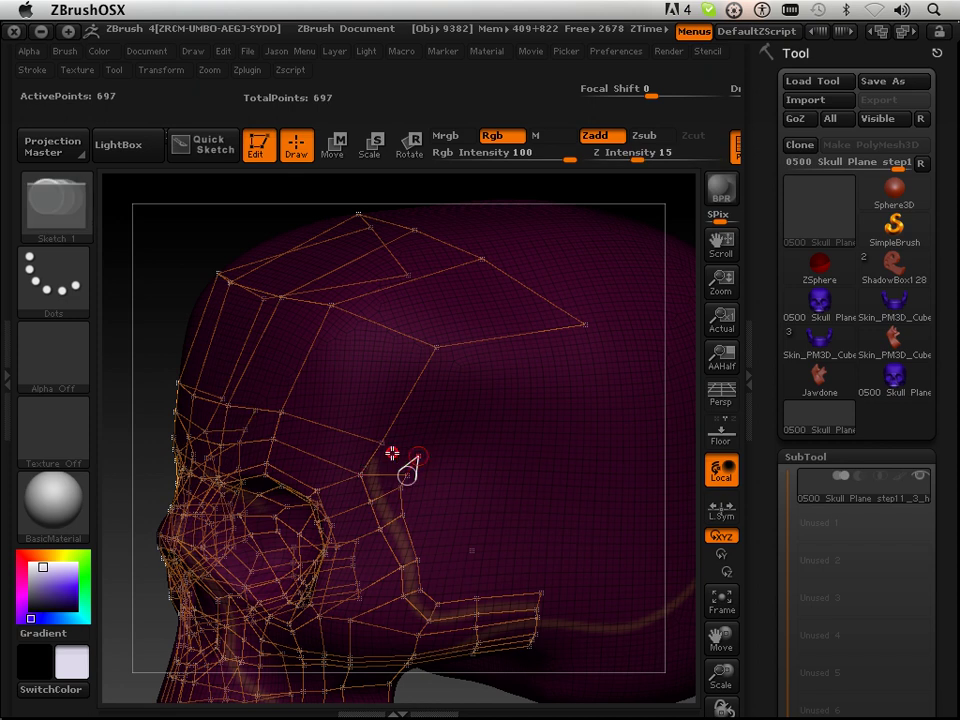
{"action": "left_click", "coordinate": [384, 447]}
{"action": "left_click", "coordinate": [384, 447]}
{"action": "key", "text": "a"}
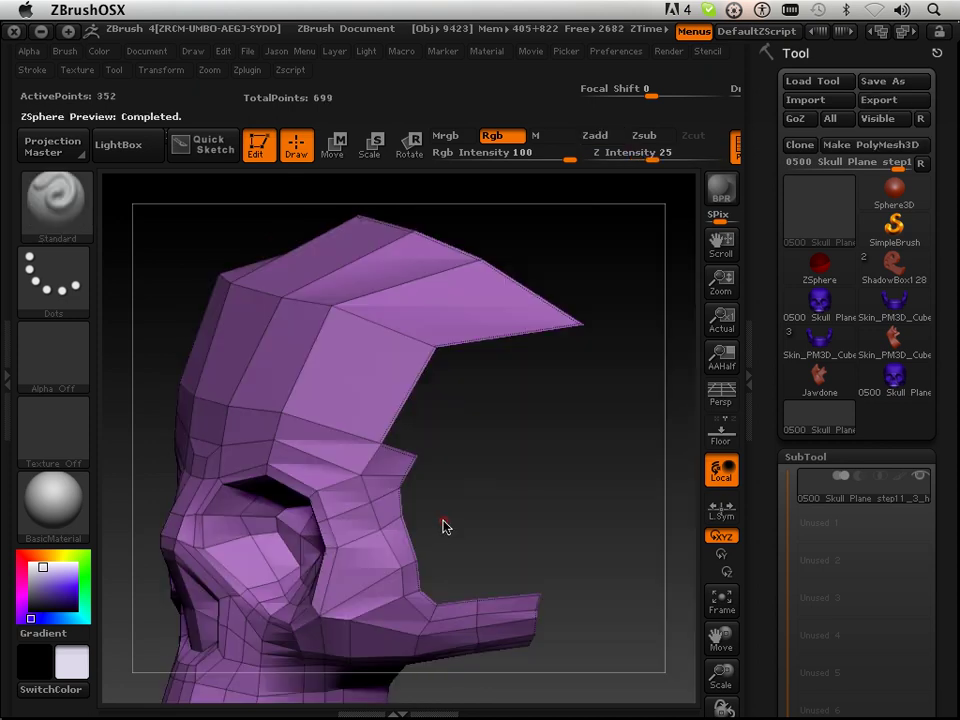
{"action": "key", "text": "a"}
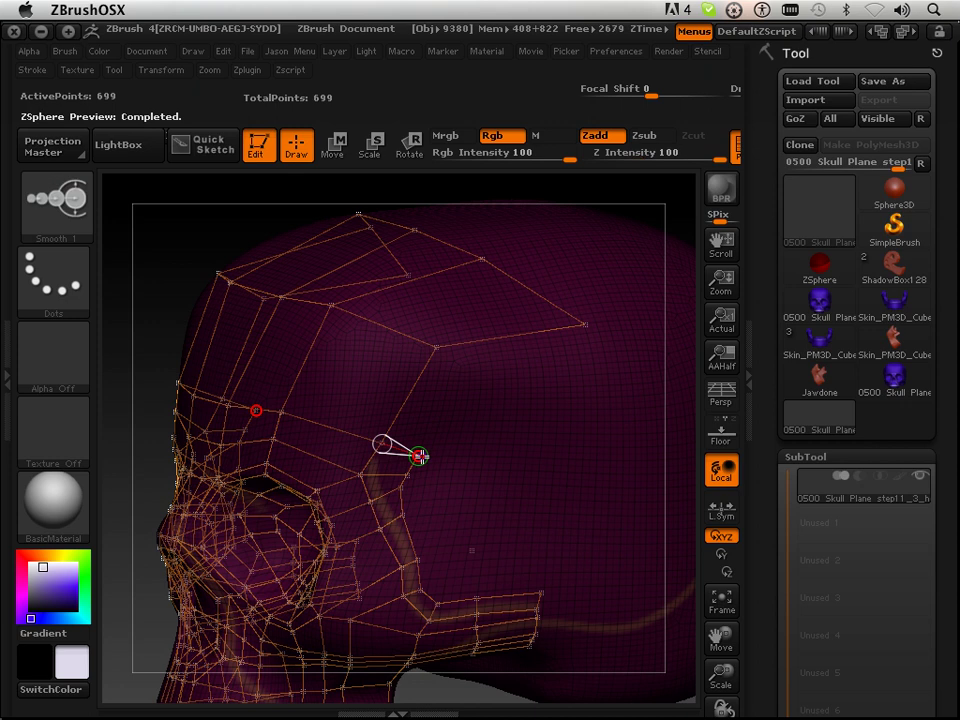
- Extend the temple strip up the side of the skull with a new point connected to the forehead row's outer corner
{"action": "left_click", "coordinate": [465, 399]}
{"action": "left_click", "coordinate": [469, 397], "text": "shift"}
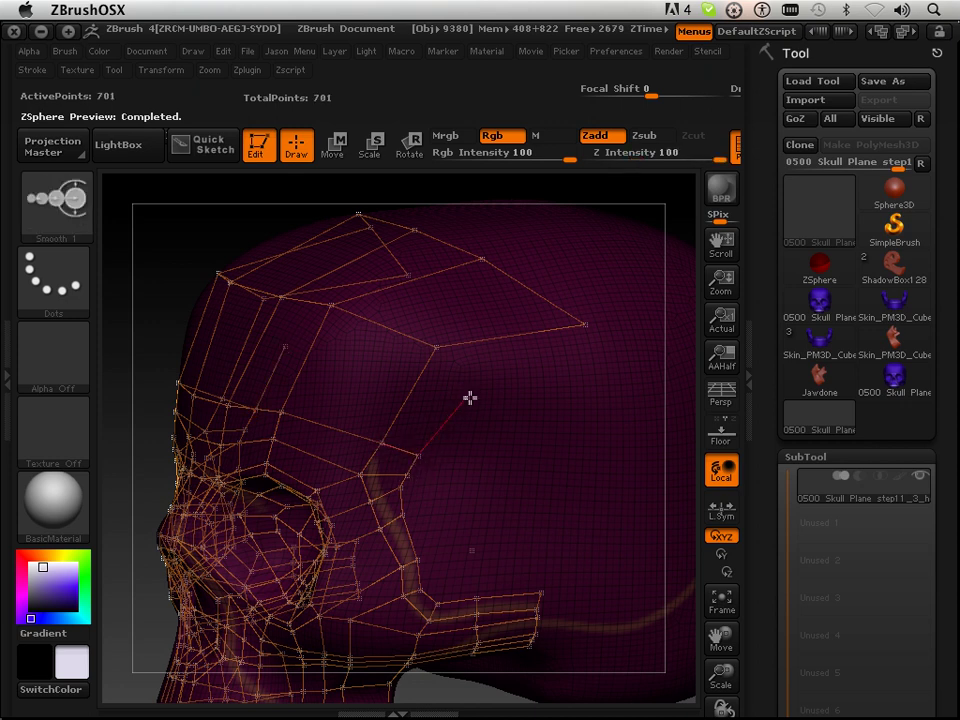
{"action": "left_click", "coordinate": [438, 348]}
{"action": "left_click", "coordinate": [469, 397], "text": "shift"}
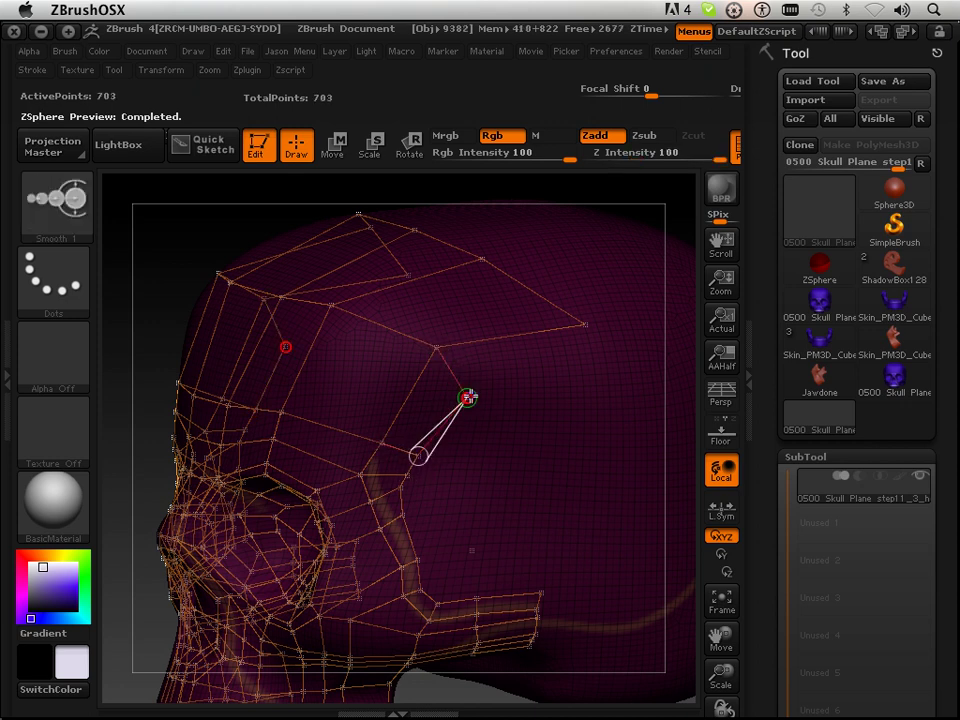
- Extend the strip backward with a point linked up to the rear outer corner of the cranium row, and preview the skin
{"action": "left_click", "coordinate": [598, 386]}
{"action": "left_click", "coordinate": [598, 386], "text": "shift"}
{"action": "left_click", "coordinate": [585, 327]}
{"action": "key", "text": "a"}
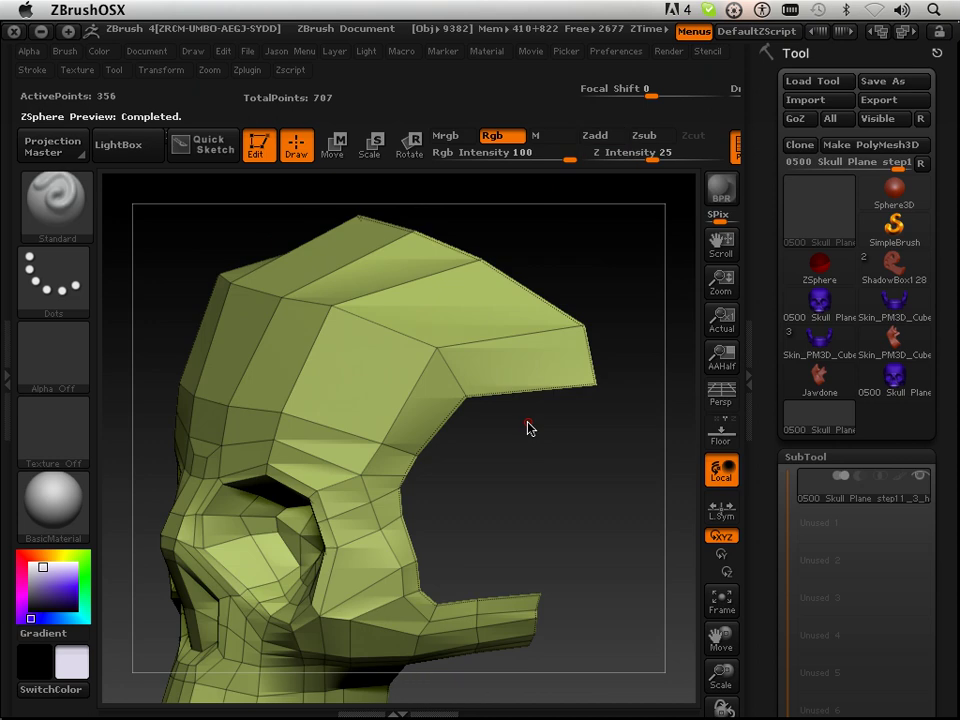
- Examine the skin preview and the wireframe around the cranium strip and the open area behind the temple
{"action": "left_click_drag", "start_coordinate": [450, 502], "coordinate": [570, 405]}
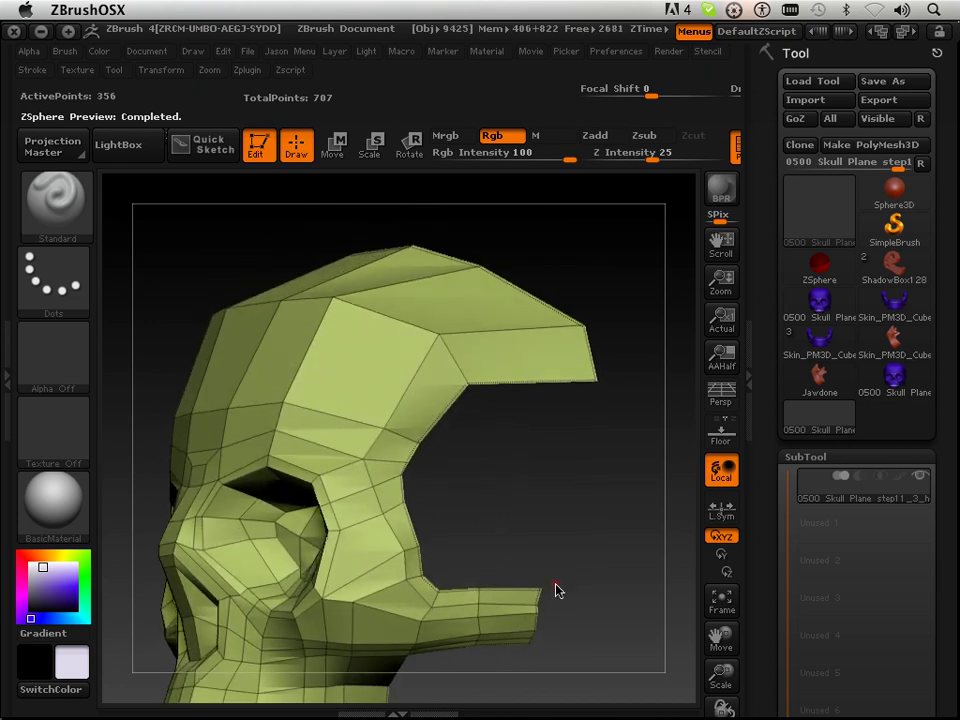
{"action": "key", "text": "a"}
{"action": "key", "text": "a"}
{"action": "key", "text": "a"}
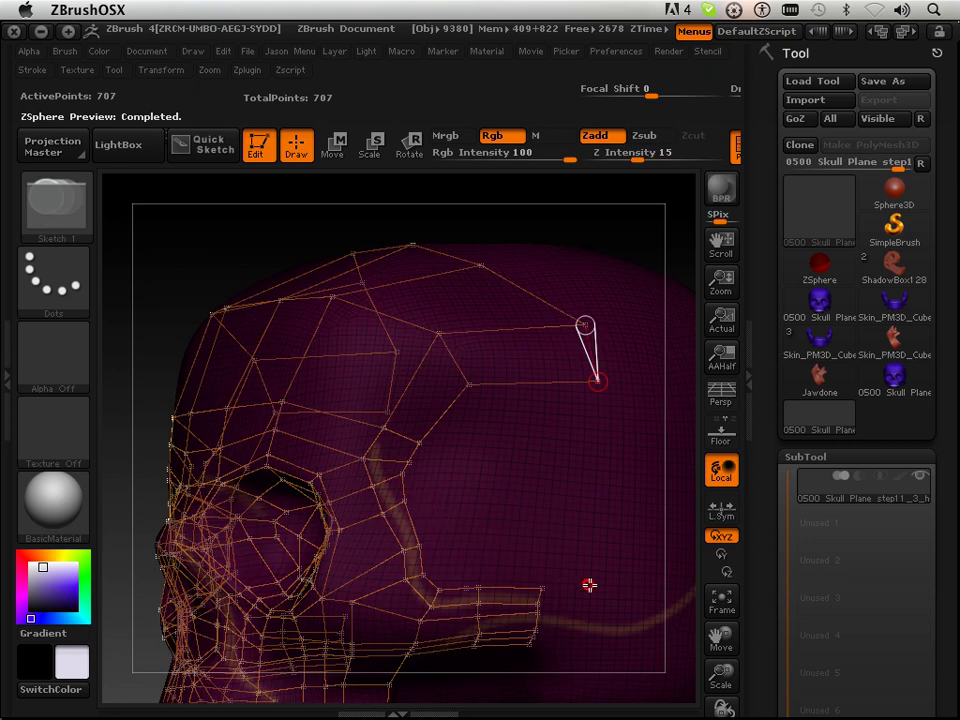
{"action": "left_click_drag", "start_coordinate": [714, 682], "coordinate": [725, 686]}
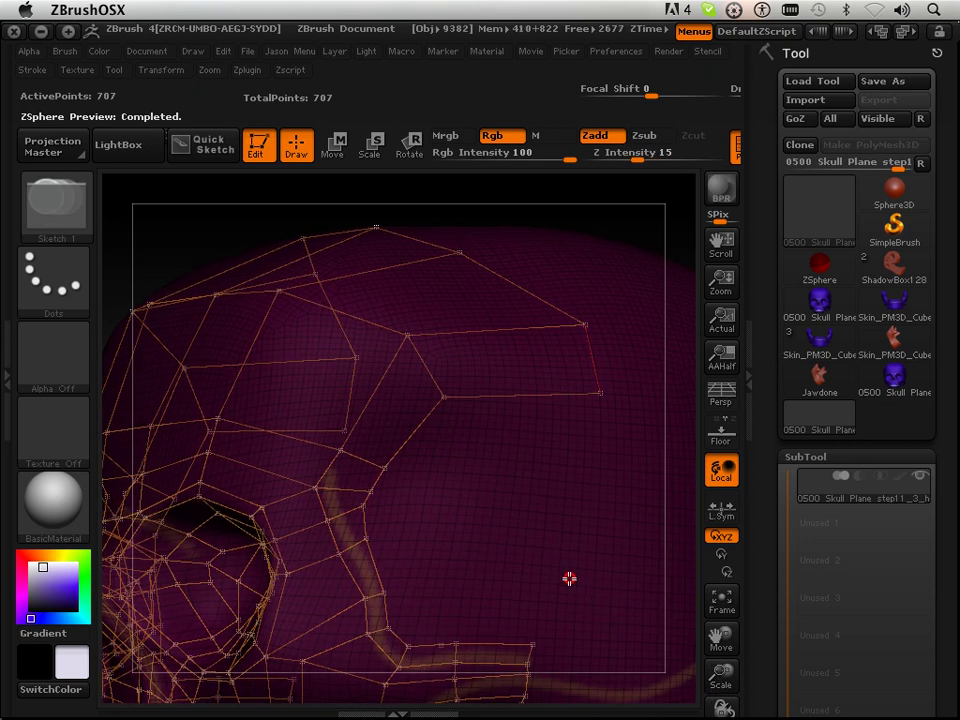
{"action": "key", "text": "a"}
{"action": "left_click_drag", "start_coordinate": [563, 561], "coordinate": [656, 564]}
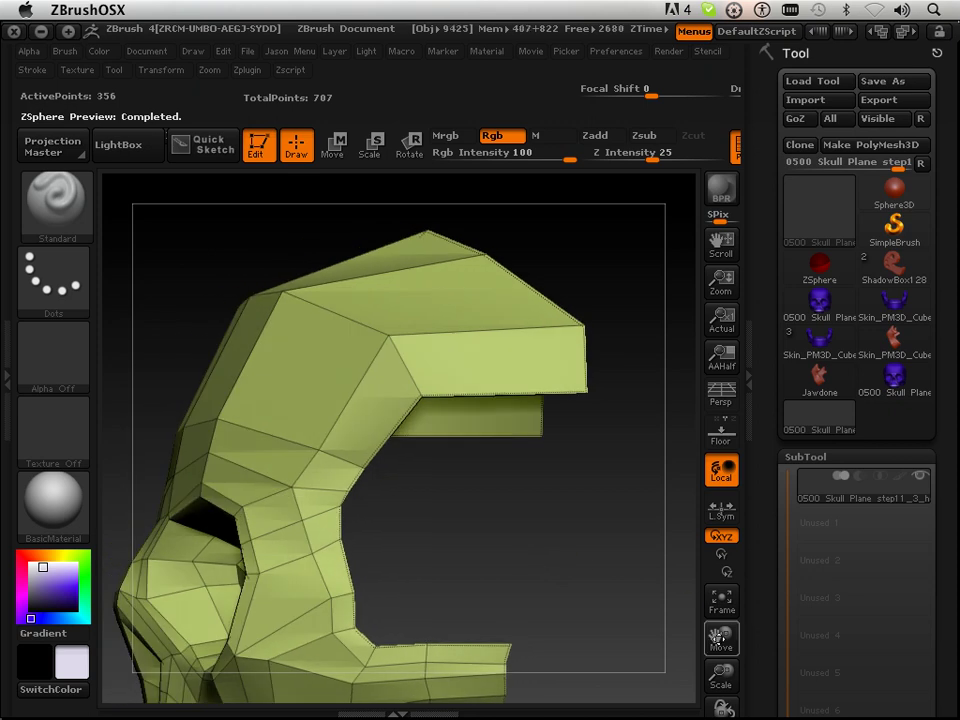
{"action": "left_click_drag", "start_coordinate": [718, 637], "coordinate": [716, 635]}
{"action": "mouse_move", "coordinate": [594, 474]}
{"action": "left_mouse_down"}
{"action": "mouse_move", "coordinate": [585, 474]}
{"action": "mouse_move", "coordinate": [597, 471]}
{"action": "left_mouse_up"}
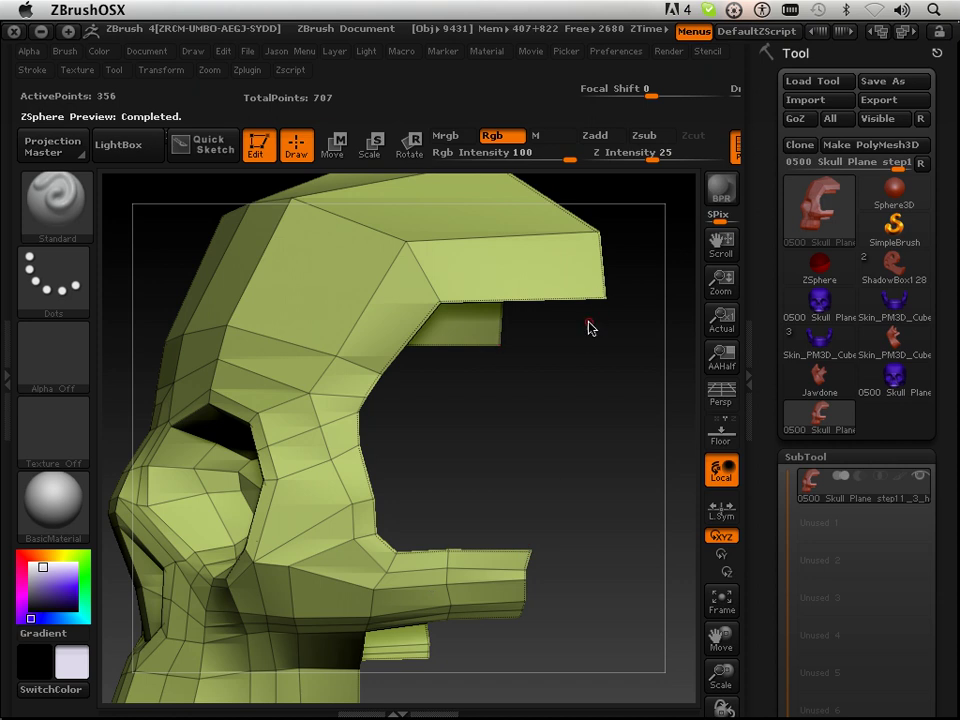
{"action": "key", "text": "a"}
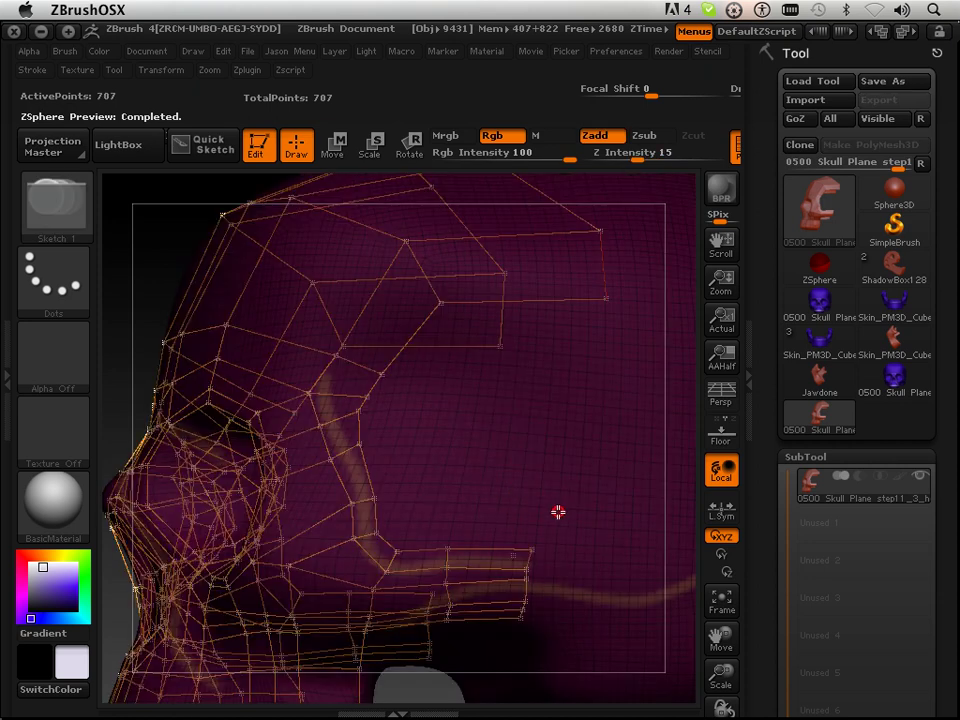
{"action": "key", "text": "a"}
{"action": "left_click_drag", "start_coordinate": [527, 476], "coordinate": [499, 480]}
{"action": "key", "text": "a"}
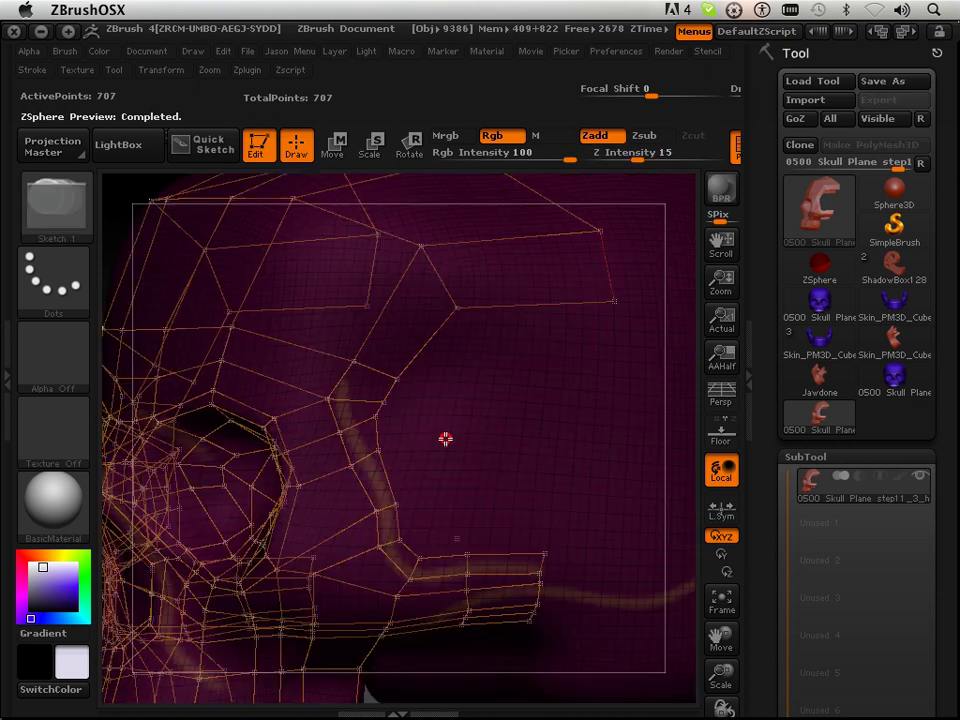
- Add four points behind the upper temple edge, each linked to an existing point on that edge
{"action": "key", "text": "shift"}
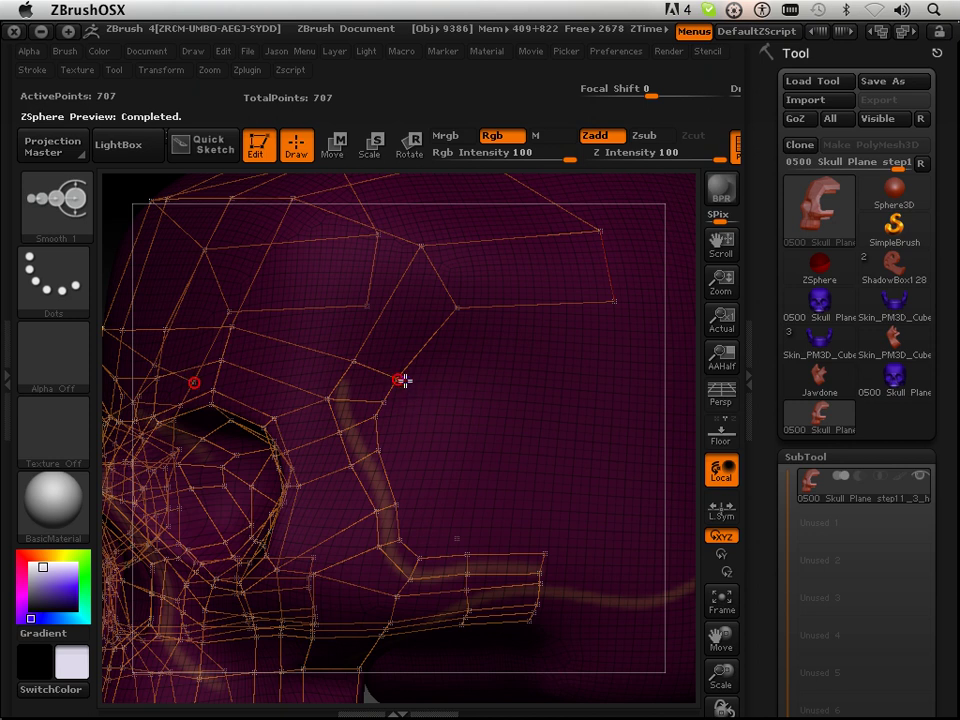
{"action": "left_click", "coordinate": [399, 379], "text": "shift"}
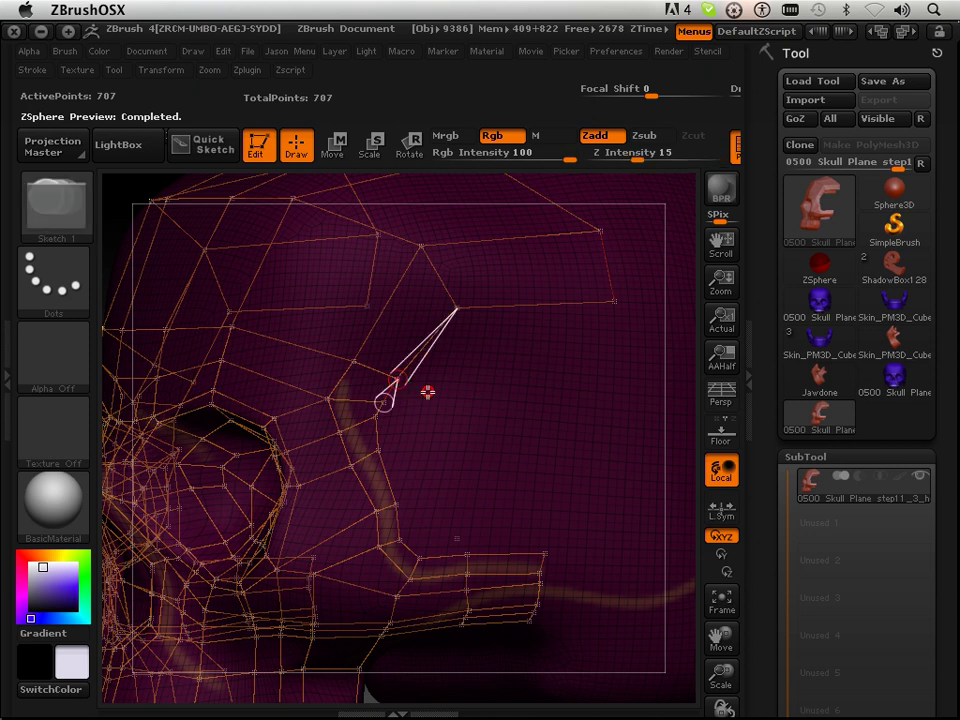
{"action": "left_click", "coordinate": [435, 400]}
{"action": "left_click", "coordinate": [386, 403], "text": "shift"}
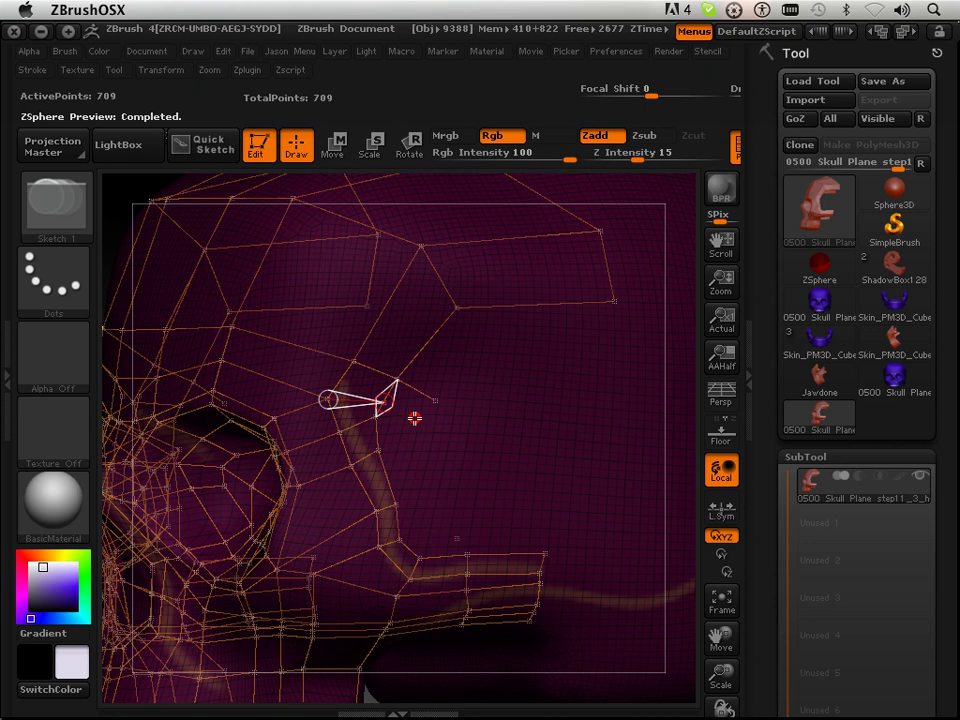
{"action": "left_click", "coordinate": [415, 417]}
{"action": "left_click", "coordinate": [379, 415], "text": "shift"}
{"action": "left_click", "coordinate": [414, 438]}
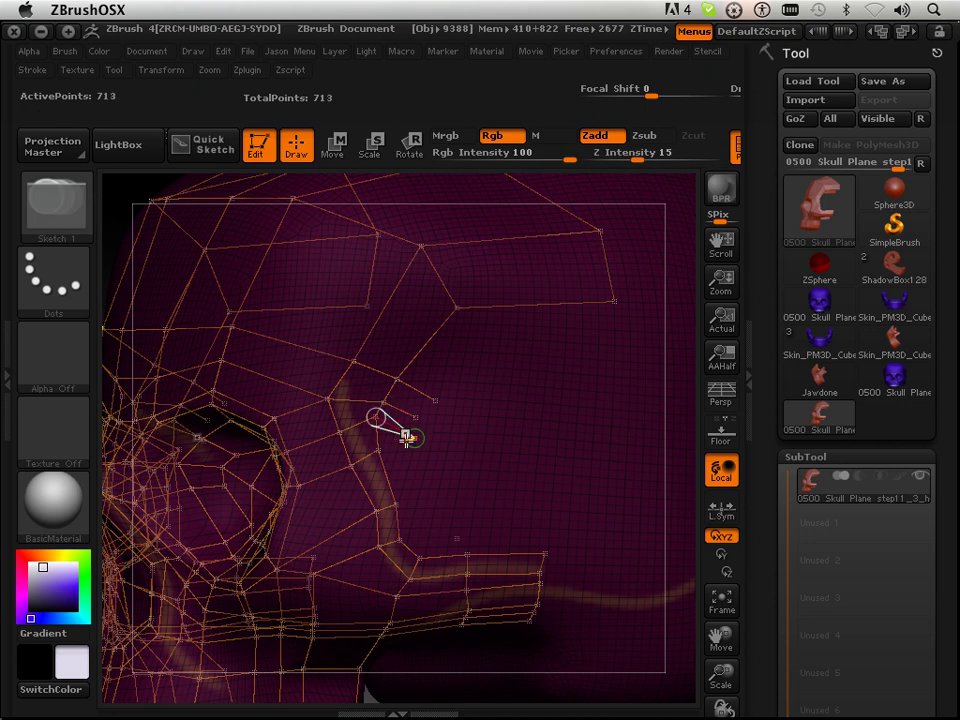
{"action": "left_click", "coordinate": [379, 451], "text": "shift"}
{"action": "left_click", "coordinate": [414, 454]}
- Connect the four new temple points to one another in a vertical chain, from the lowest up to the topmost
{"action": "left_click", "coordinate": [415, 455], "text": "shift"}
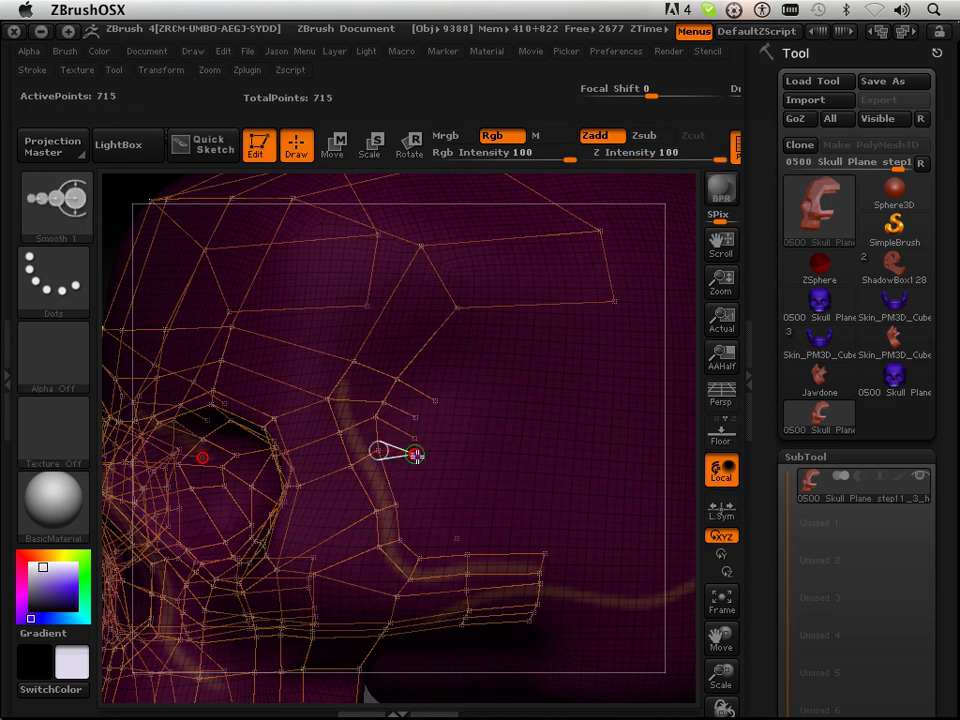
{"action": "left_click", "coordinate": [415, 439]}
{"action": "left_click", "coordinate": [415, 438], "text": "shift"}
{"action": "left_click", "coordinate": [416, 419]}
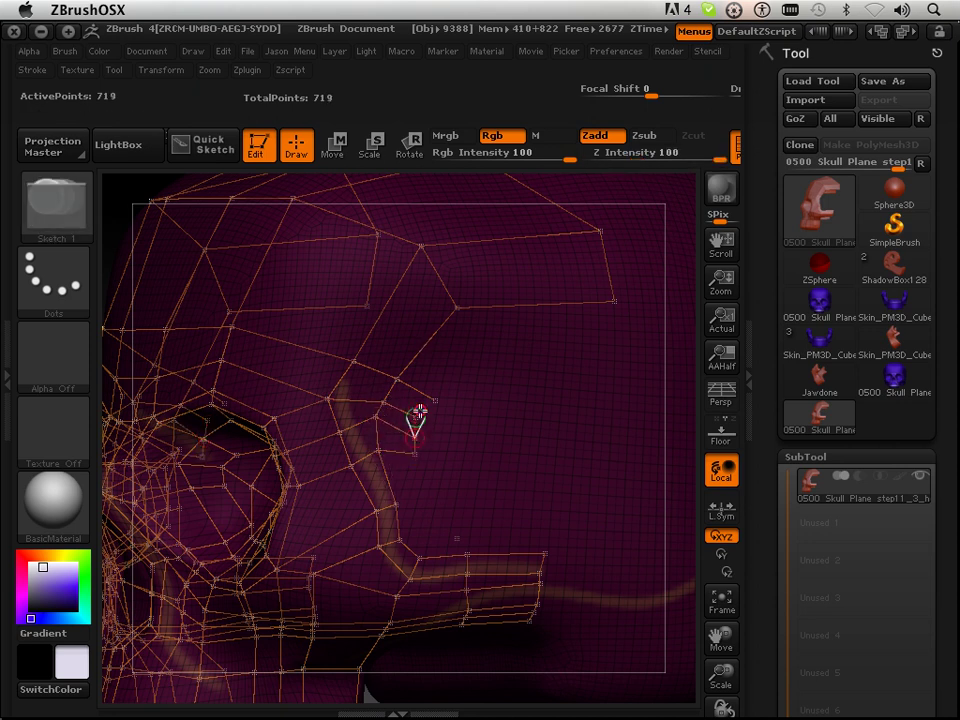
{"action": "left_click", "coordinate": [416, 418], "text": "shift"}
{"action": "left_click", "coordinate": [433, 401]}
- Continue the chain down the temple with two more points, linking each to the point above and to the old edge
{"action": "left_click", "coordinate": [415, 457], "text": "shift"}
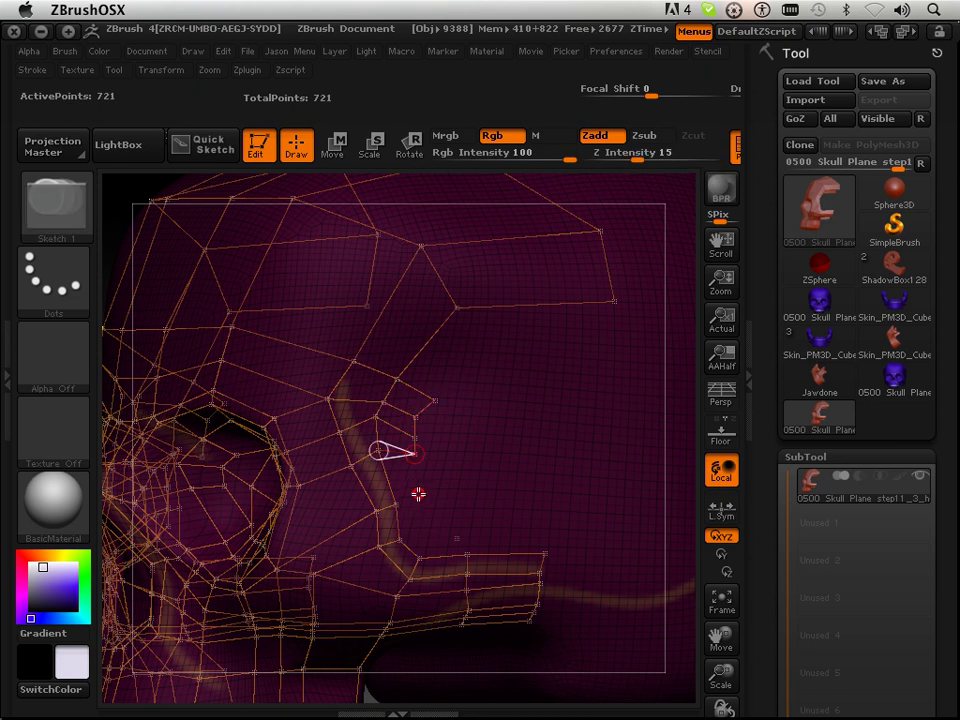
{"action": "left_click", "coordinate": [421, 502]}
{"action": "left_click", "coordinate": [421, 502], "text": "shift"}
{"action": "left_click", "coordinate": [396, 504]}
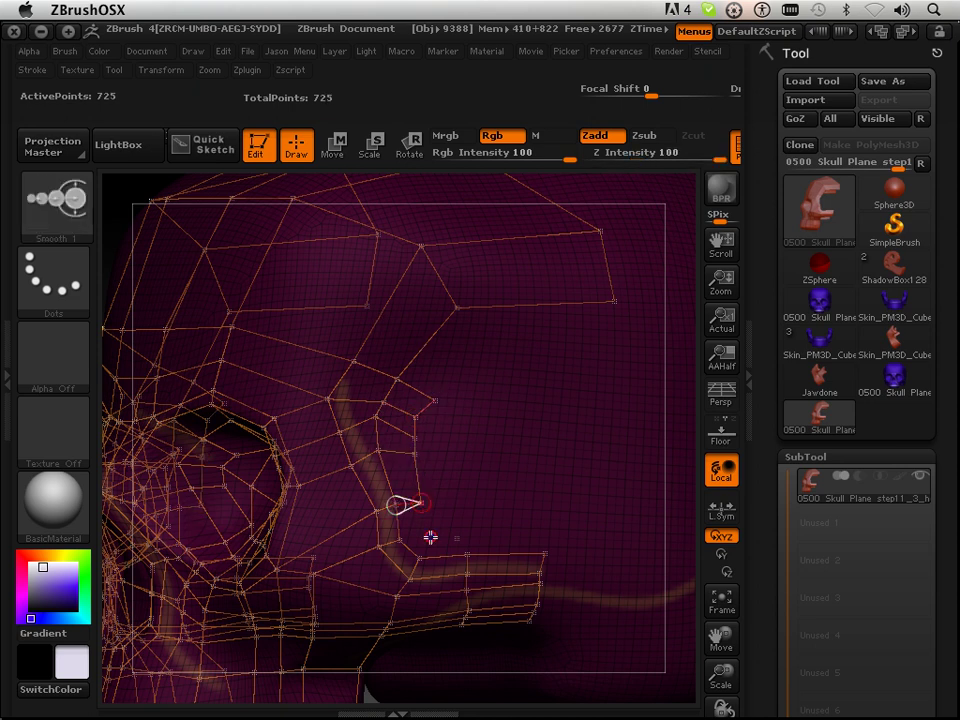
{"action": "left_click", "coordinate": [401, 541], "text": "shift"}
{"action": "left_click", "coordinate": [425, 533]}
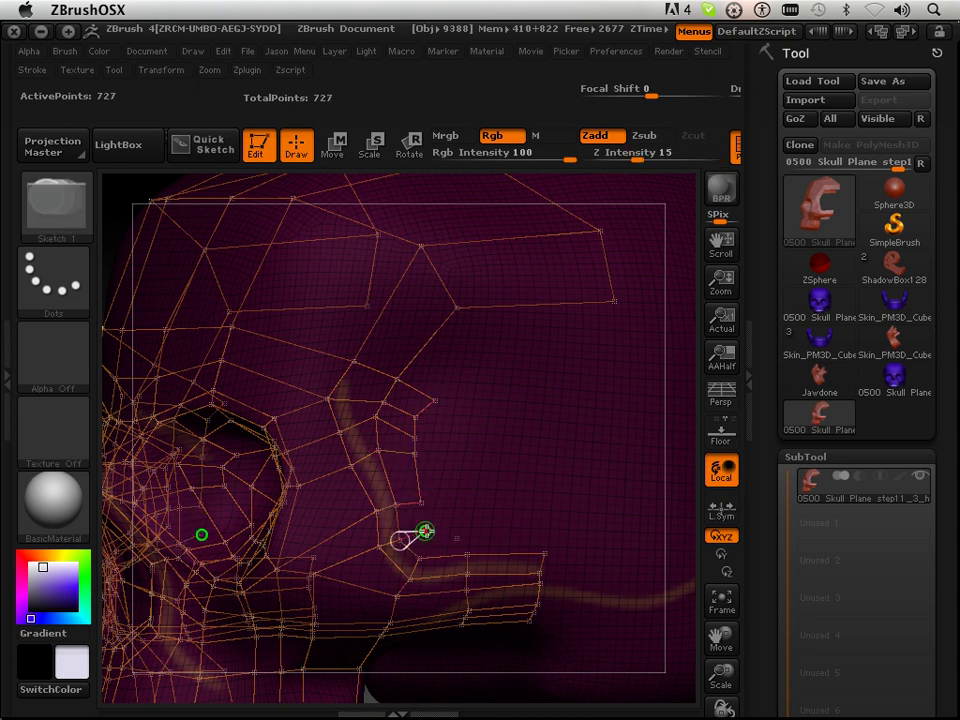
{"action": "left_click", "coordinate": [427, 533], "text": "shift"}
{"action": "left_click", "coordinate": [422, 505]}
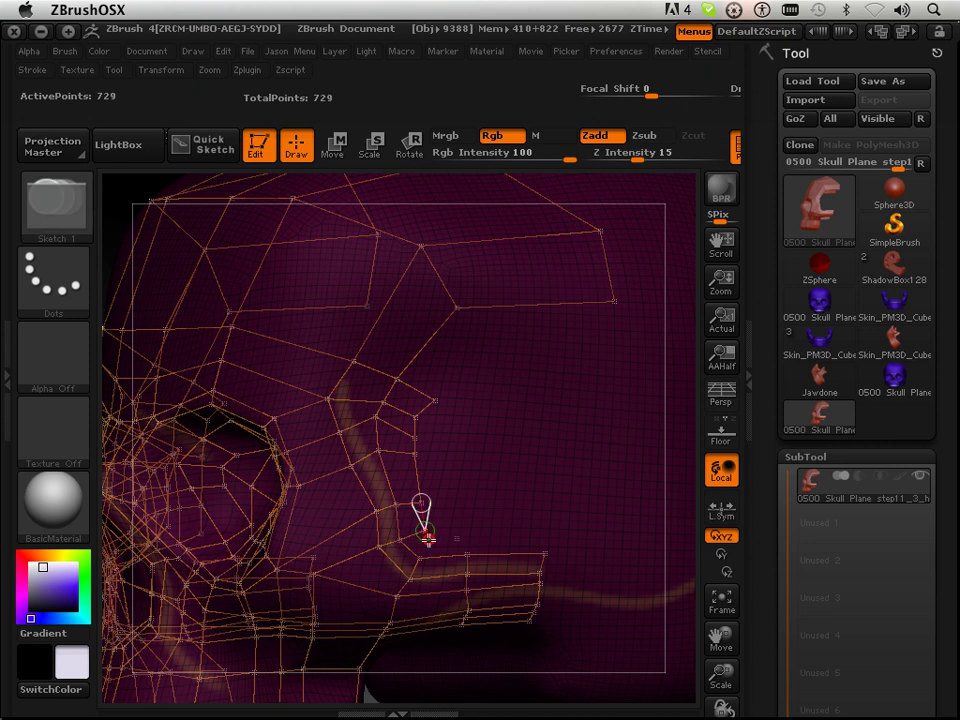
- Add a point diagonally off the inner corner above the cheekbone arch and connect it to the temple chain's lowest point
{"action": "left_click", "coordinate": [421, 556], "text": "shift"}
{"action": "left_click", "coordinate": [438, 543]}
{"action": "left_click", "coordinate": [438, 543], "text": "shift"}
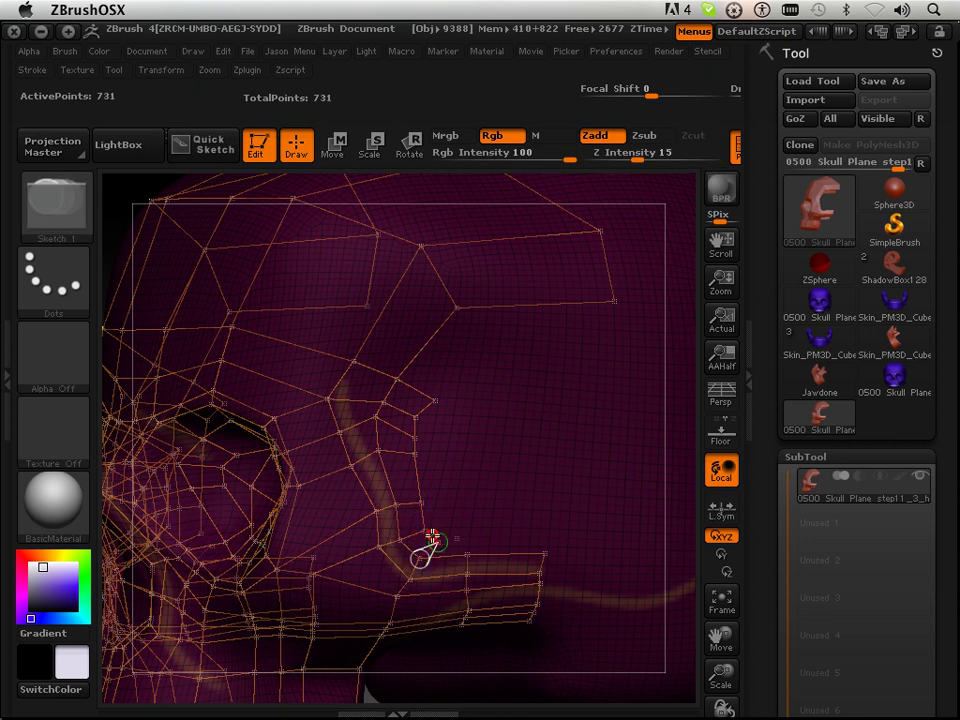
{"action": "left_click", "coordinate": [426, 532]}
- Extend the strip backward above the cheekbone arch with two points, linking each down to the arch's upper edge
{"action": "left_click", "coordinate": [440, 543], "text": "shift"}
{"action": "left_click", "coordinate": [467, 538]}
{"action": "left_click", "coordinate": [468, 538], "text": "shift"}
{"action": "left_click", "coordinate": [469, 553]}
{"action": "left_click", "coordinate": [468, 538], "text": "ctrl"}
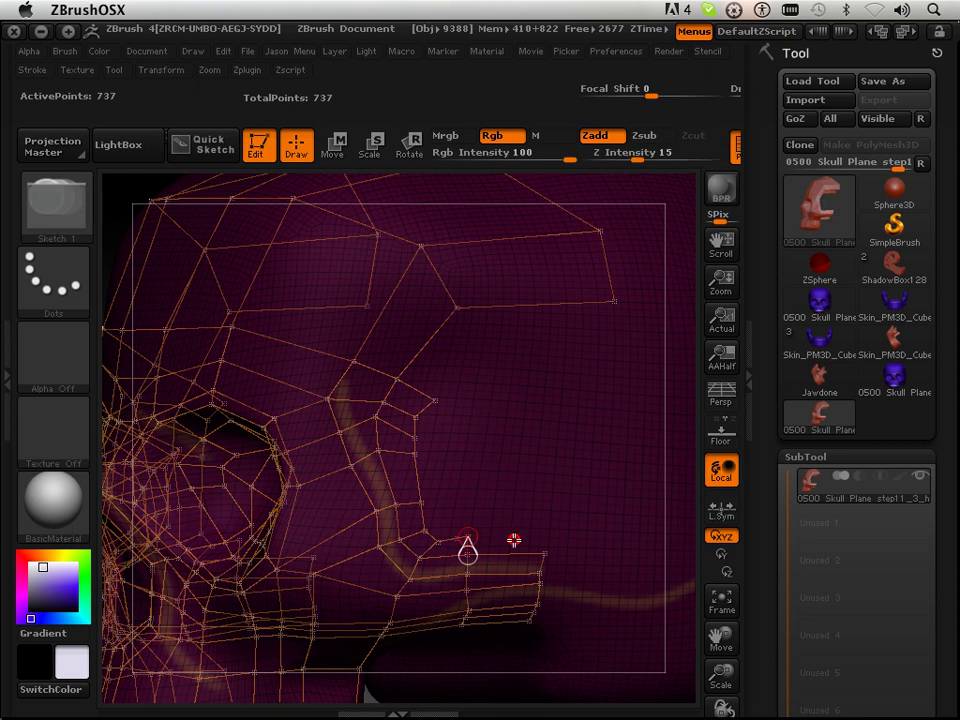
{"action": "left_click", "coordinate": [547, 534]}
{"action": "left_click", "coordinate": [547, 534], "text": "shift"}
{"action": "left_click", "coordinate": [546, 552]}
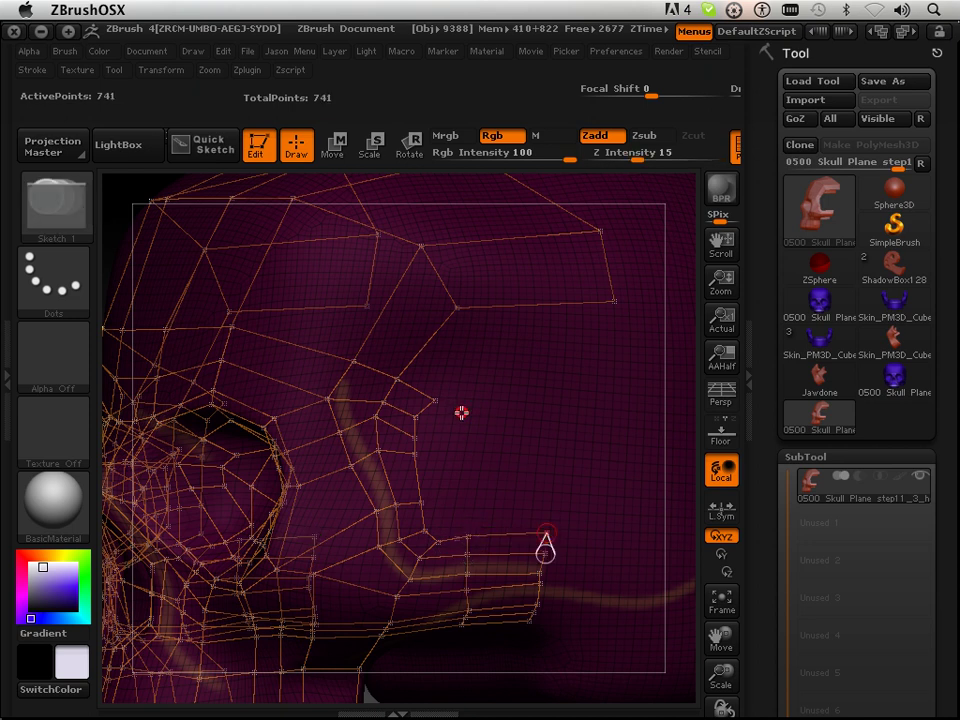
- Add two points below the cranium row, linking the front one to the temple chain's top and the rear one to the front one
{"action": "left_click", "coordinate": [457, 312], "text": "shift"}
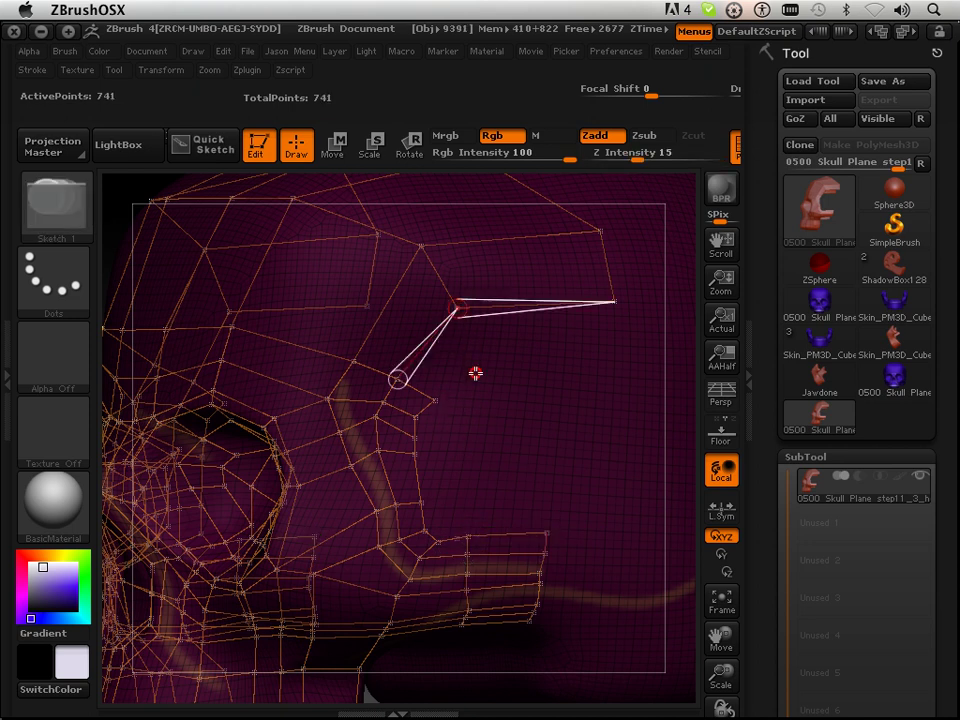
{"action": "left_click", "coordinate": [478, 378]}
{"action": "left_click", "coordinate": [478, 378], "text": "shift"}
{"action": "left_click", "coordinate": [438, 401]}
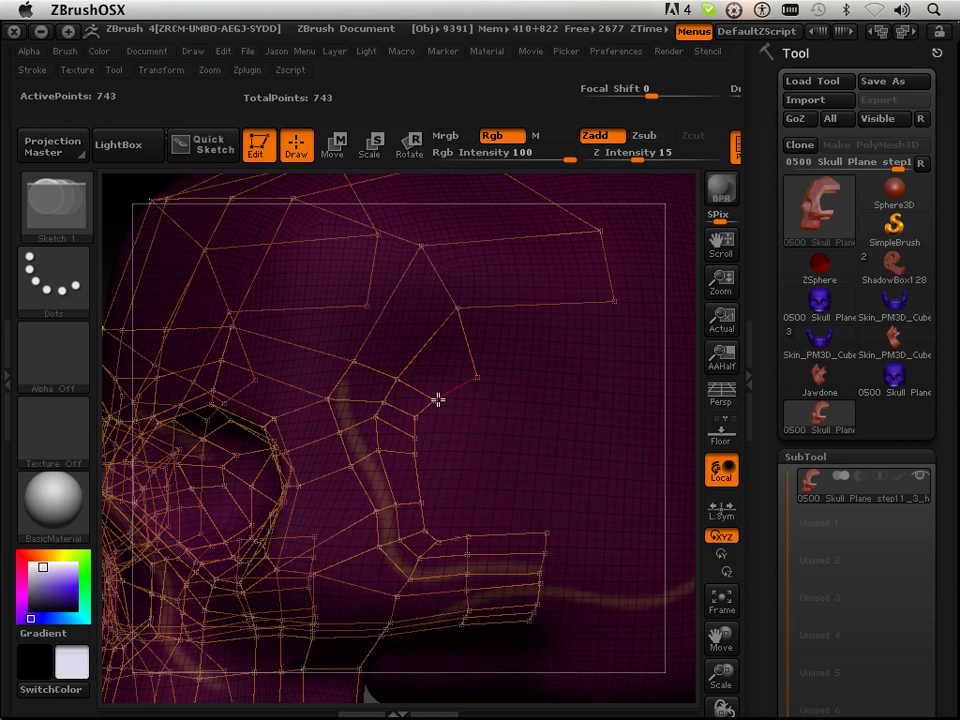
{"action": "left_click", "coordinate": [615, 303], "text": "shift"}
{"action": "left_click", "coordinate": [605, 374]}
{"action": "left_click", "coordinate": [605, 374], "text": "shift"}
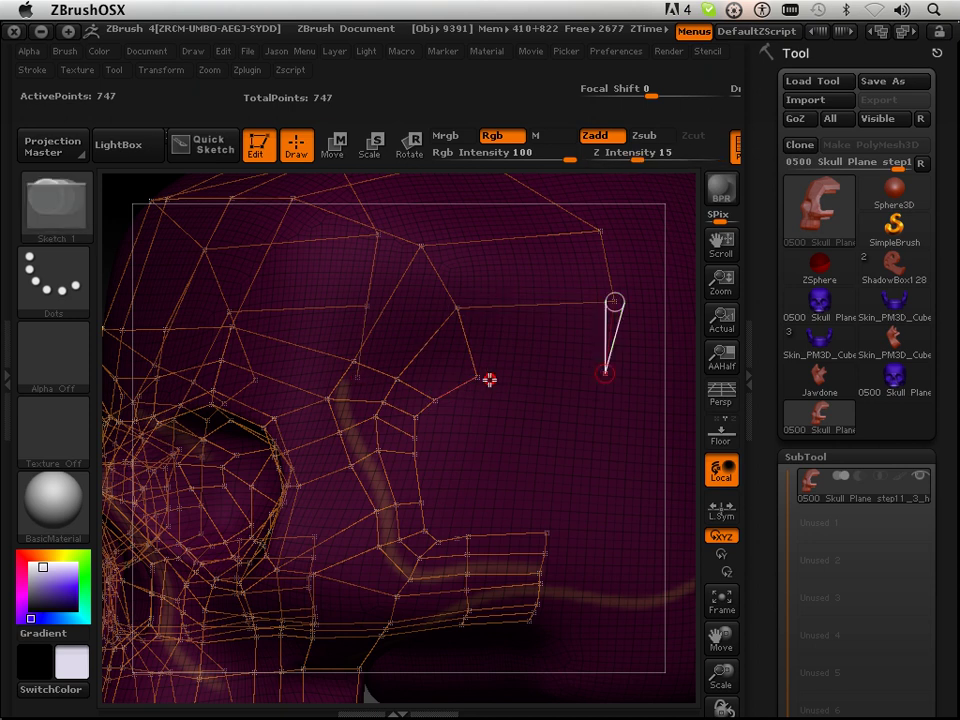
{"action": "left_click", "coordinate": [479, 378]}
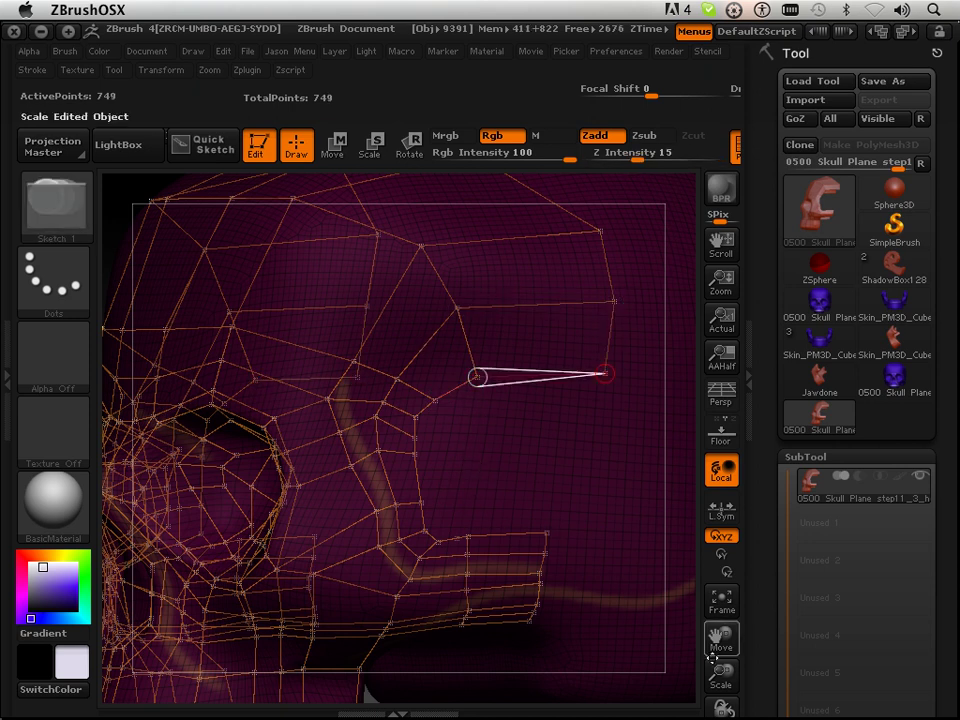
- Start a second column behind the temple with two points below its top corner, linking each across to the first column
{"action": "left_click_drag", "start_coordinate": [723, 677], "coordinate": [711, 697]}
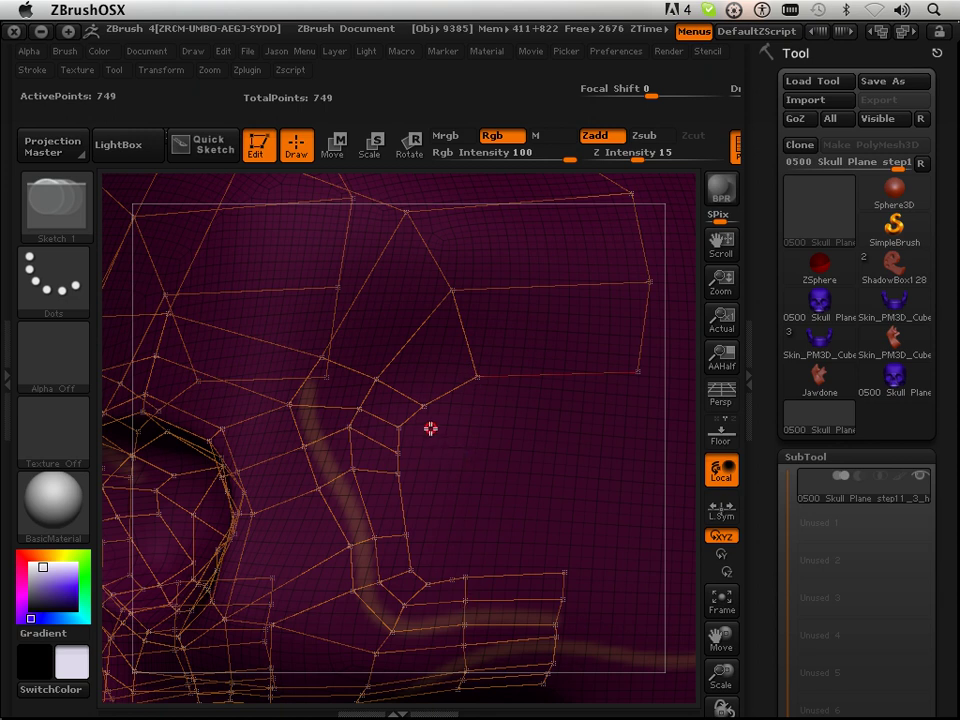
{"action": "key", "text": "shift"}
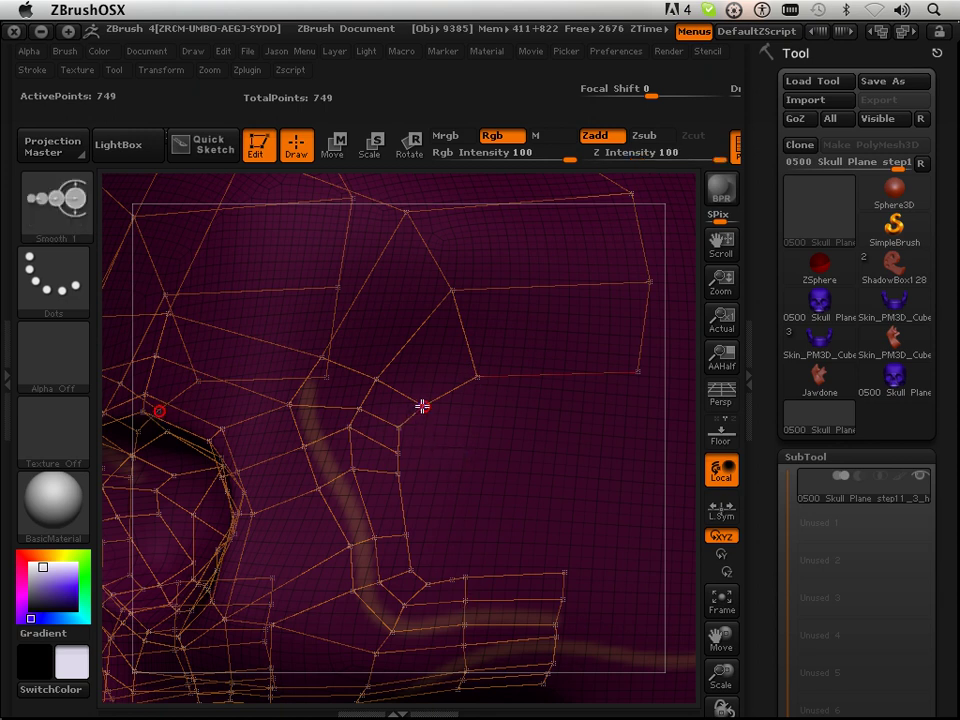
{"action": "left_click", "coordinate": [424, 408], "text": "shift"}
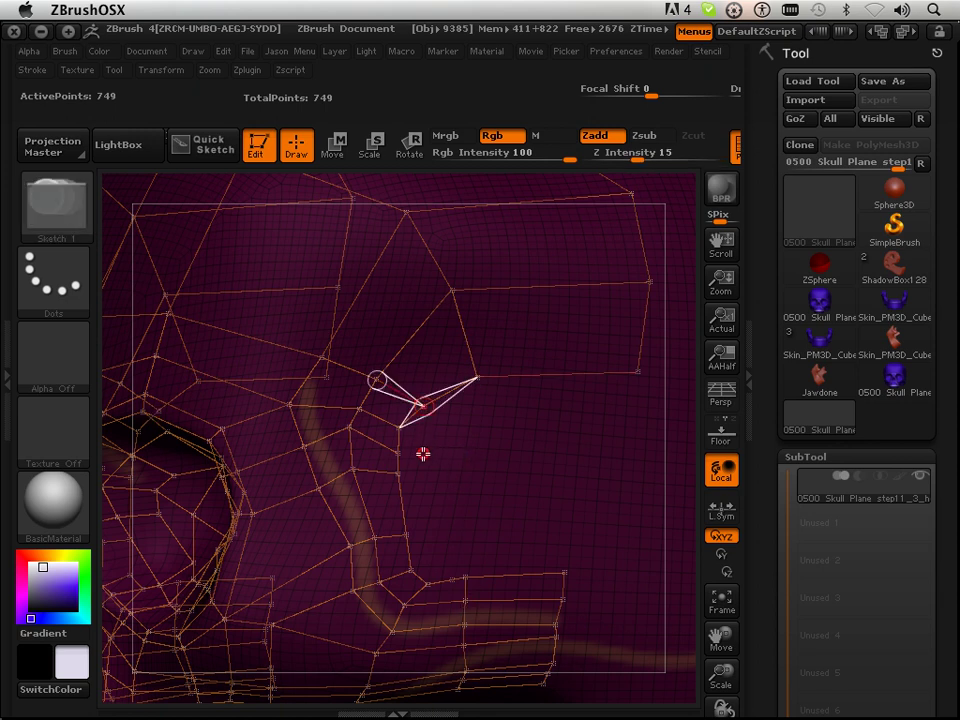
{"action": "left_click", "coordinate": [424, 453]}
{"action": "left_click", "coordinate": [424, 452], "text": "shift"}
{"action": "left_click", "coordinate": [399, 453]}
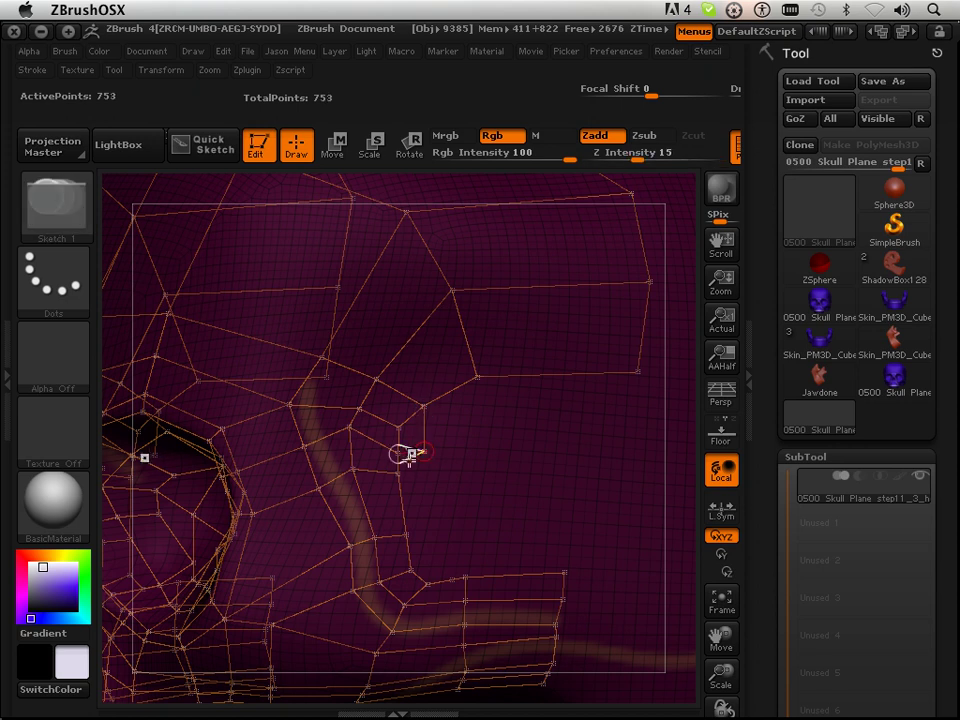
{"action": "left_click", "coordinate": [426, 453], "text": "shift"}
{"action": "left_click", "coordinate": [426, 477]}
{"action": "left_click", "coordinate": [426, 476], "text": "shift"}
{"action": "left_click", "coordinate": [398, 475]}
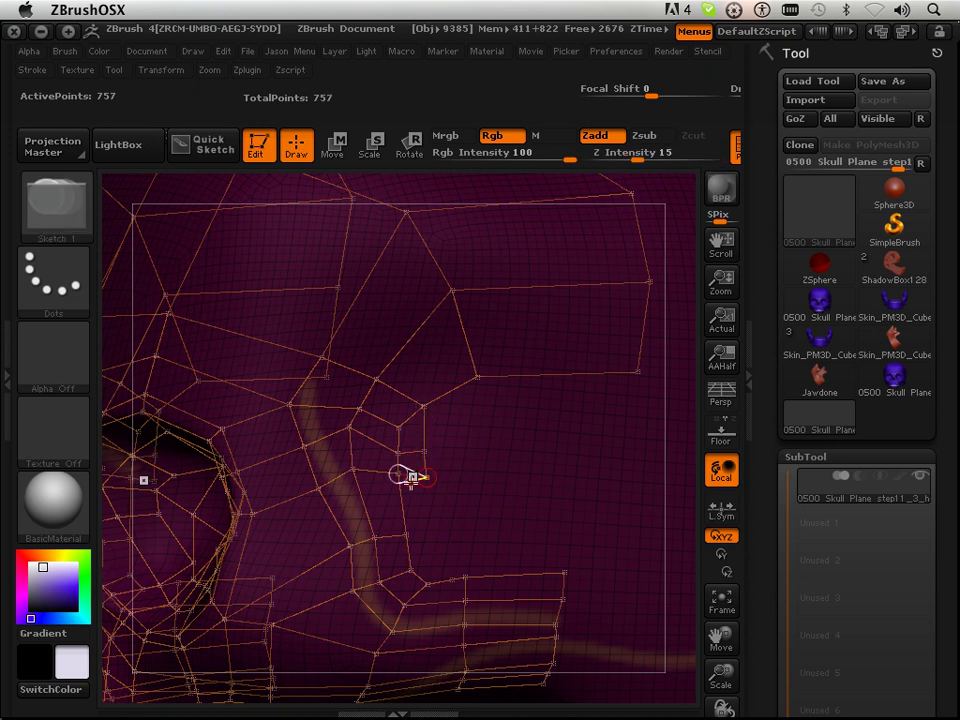
- Add a lower point to the second column, connect it to the first column and the corner above the arch, and preview the skin
{"action": "left_click", "coordinate": [427, 477], "text": "shift"}
{"action": "left_click", "coordinate": [429, 534]}
{"action": "left_click", "coordinate": [429, 534], "text": "shift"}
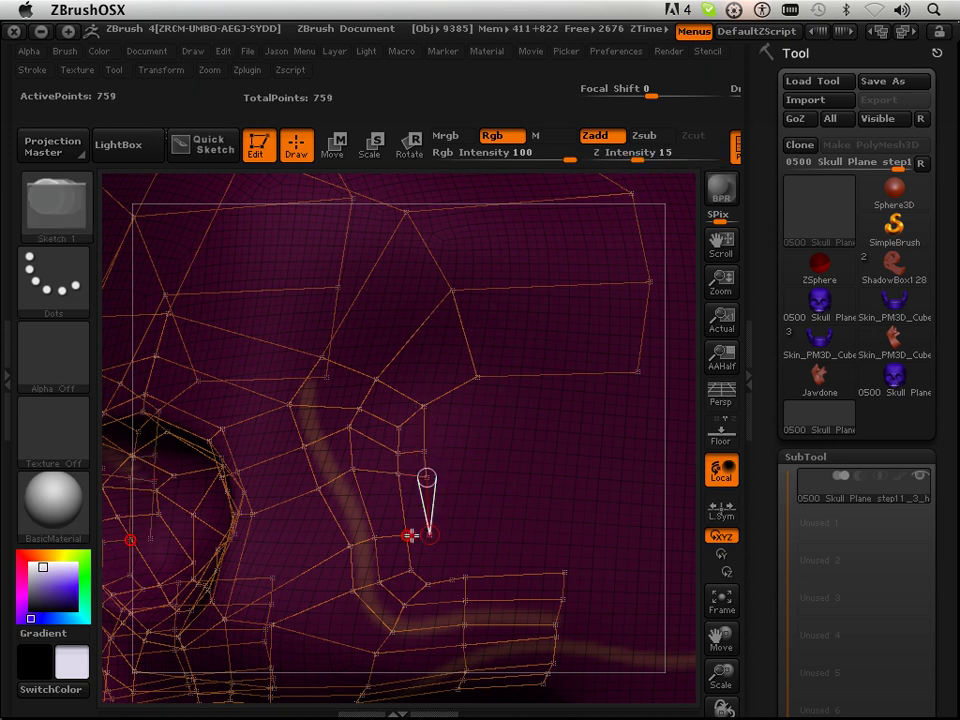
{"action": "left_click", "coordinate": [409, 536]}
{"action": "left_click", "coordinate": [429, 535], "text": "shift"}
{"action": "left_click", "coordinate": [428, 583]}
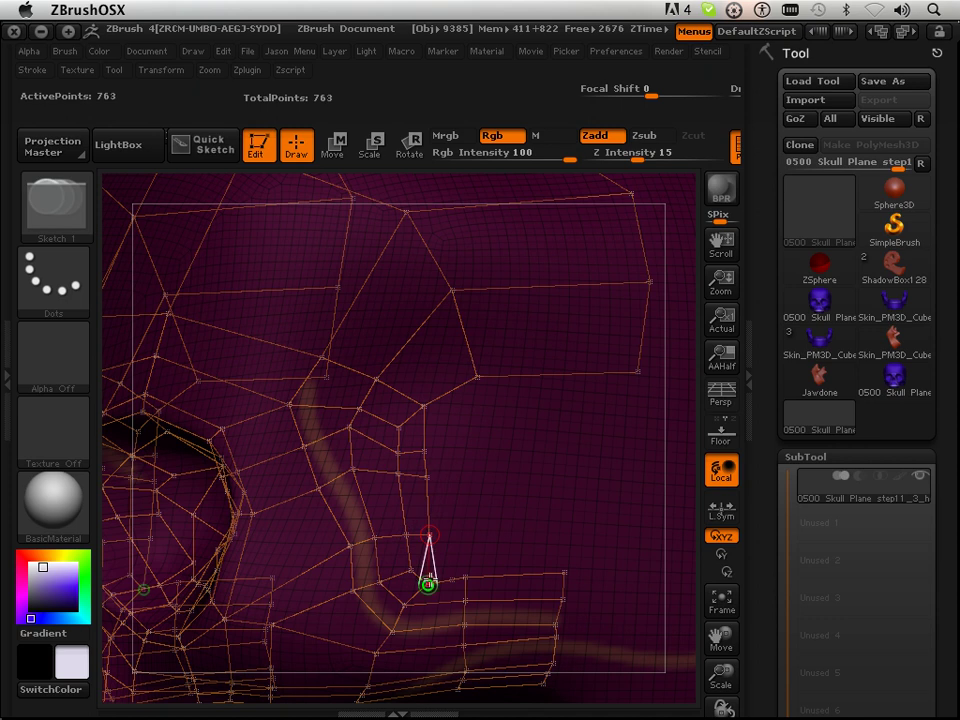
{"action": "key", "text": "a"}
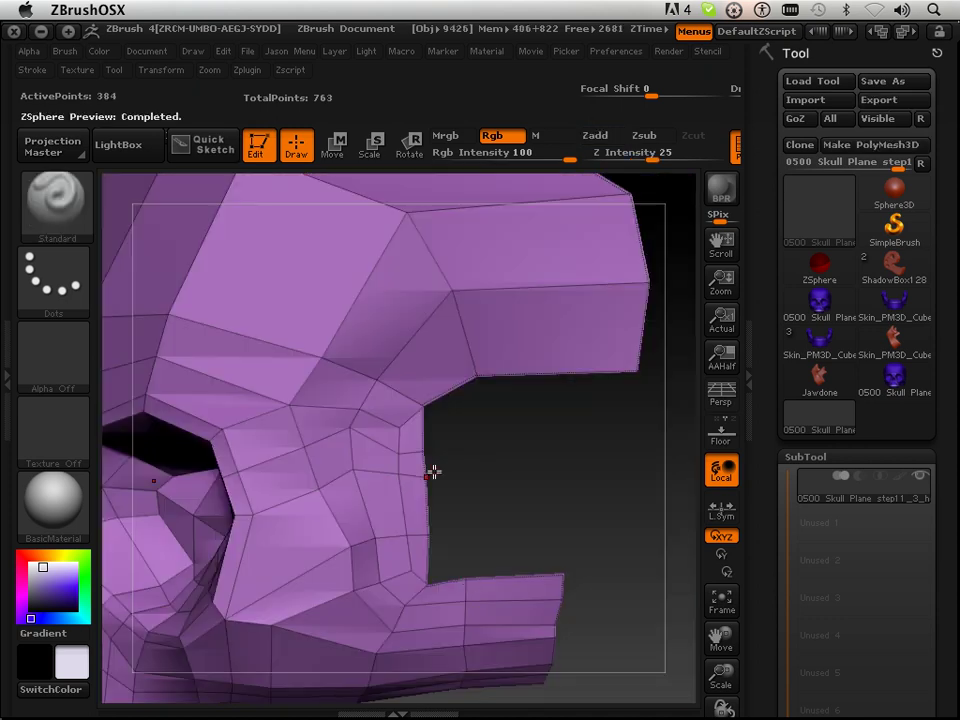
{"action": "key", "text": "a"}
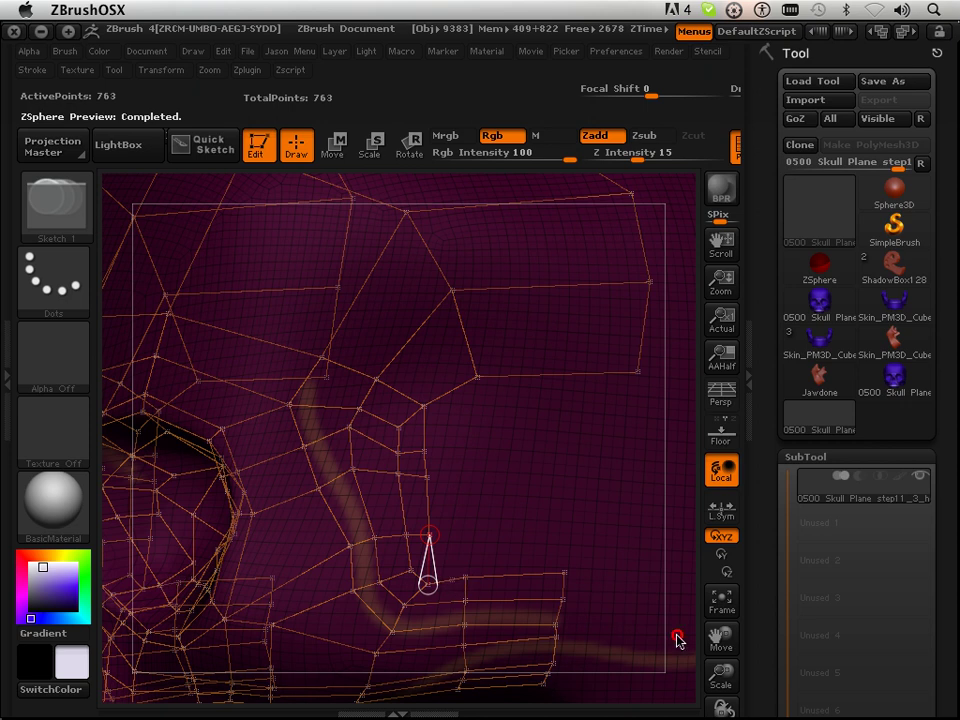
- Lower the corner point above the cheekbone arch so it sits level with the base of the column behind the temple
{"action": "left_click_drag", "start_coordinate": [720, 672], "coordinate": [726, 718]}
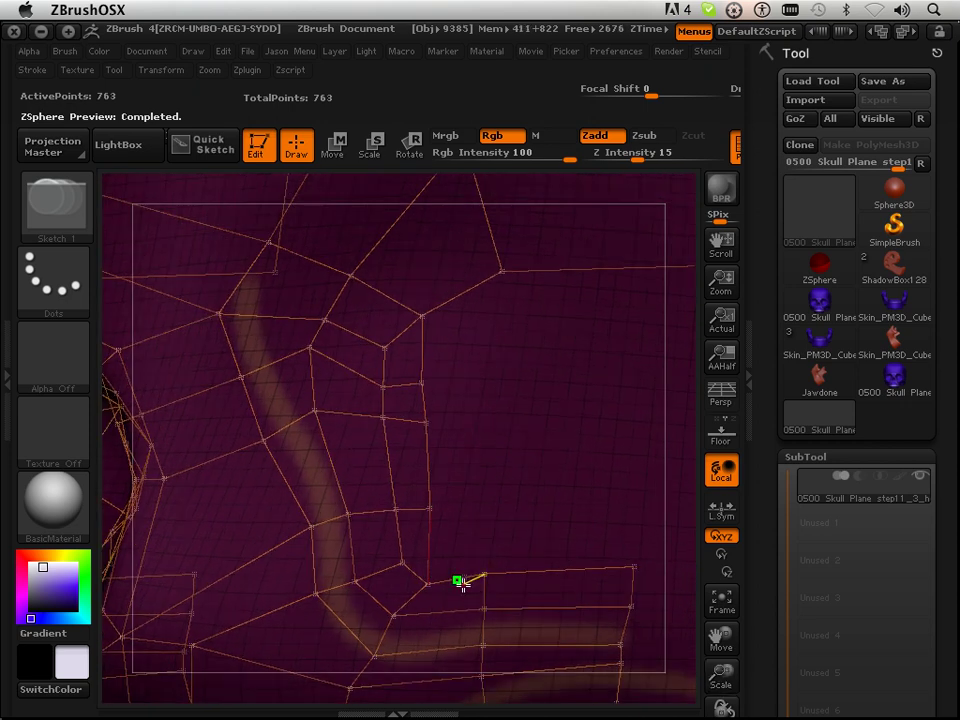
{"action": "left_click", "coordinate": [333, 147]}
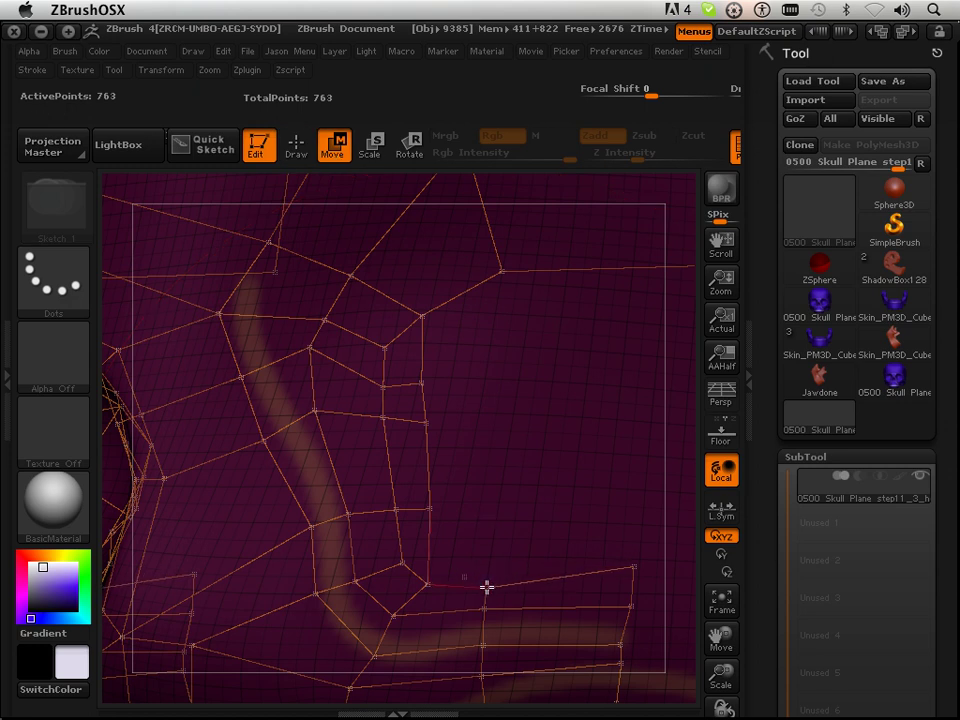
{"action": "left_click", "coordinate": [296, 147]}
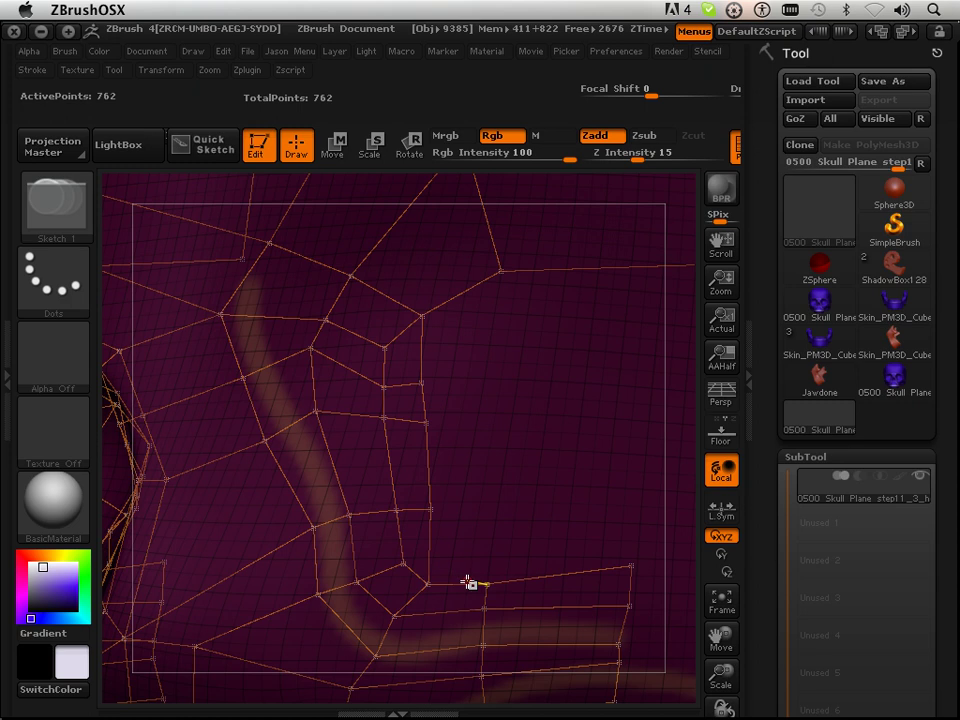
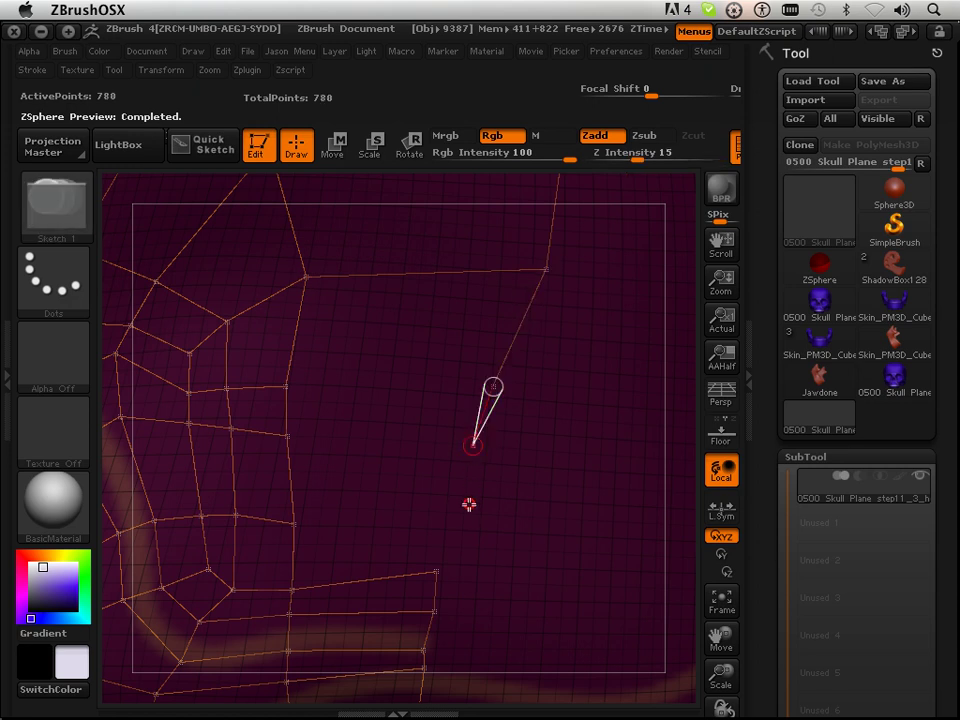
- Continue the rear column down with one point, connecting it to the arch strip's rear top corner and across to the column in front
{"action": "left_click", "coordinate": [463, 524]}
{"action": "left_click", "coordinate": [437, 573]}
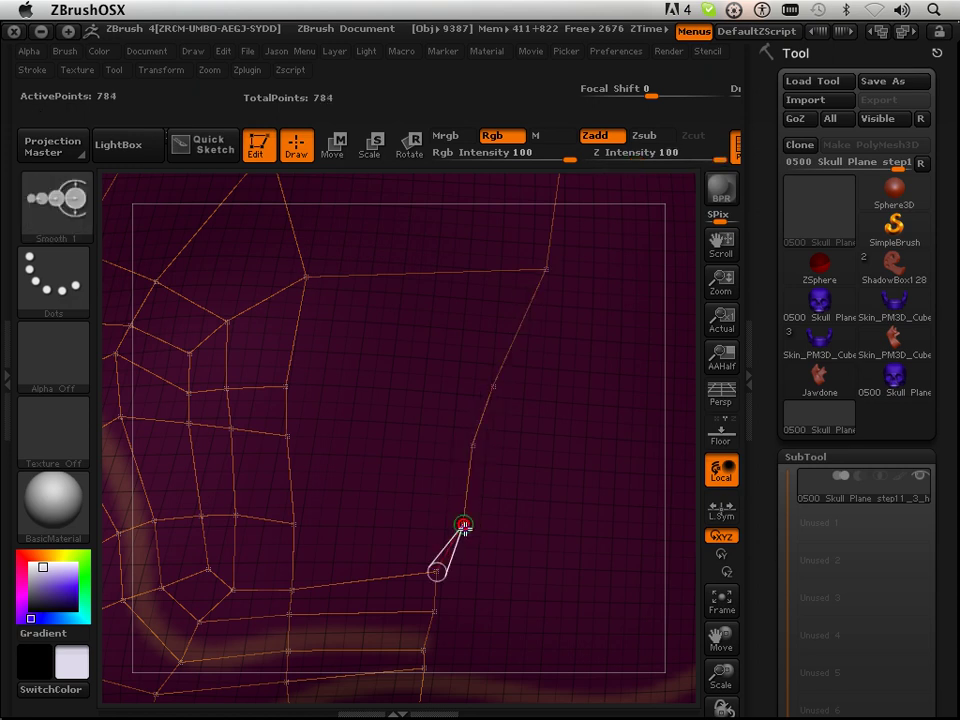
{"action": "left_click", "coordinate": [464, 524], "text": "ctrl"}
{"action": "left_click", "coordinate": [295, 524]}
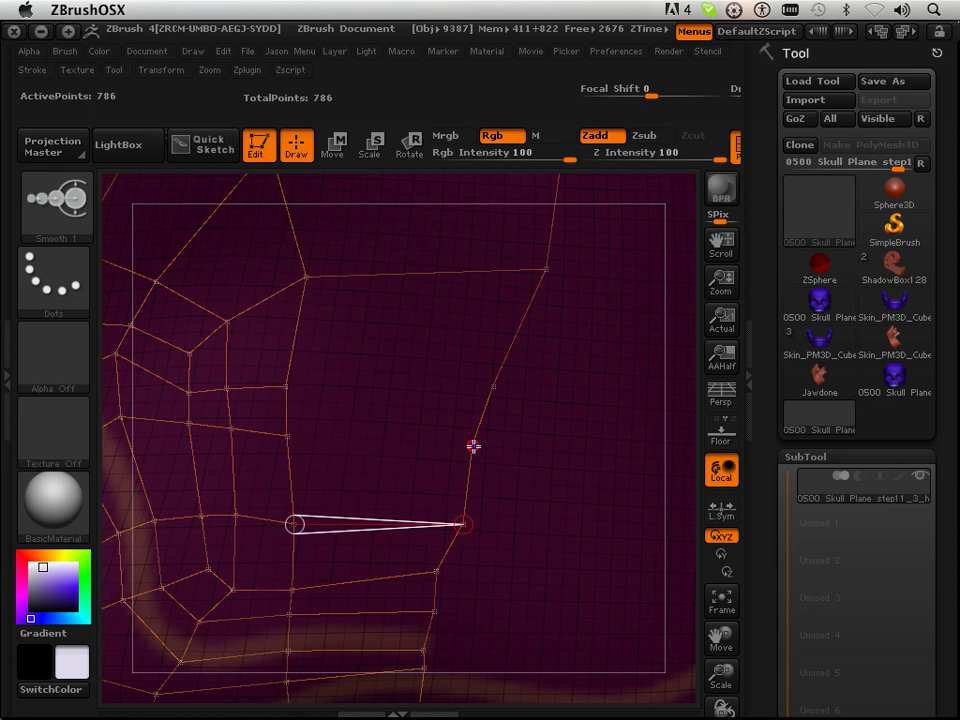
- Link the two upper points of the rear column across to the matching points of the column in front
{"action": "left_click", "coordinate": [473, 446], "text": "shift"}
{"action": "left_click", "coordinate": [289, 436]}
{"action": "left_click", "coordinate": [493, 387], "text": "shift"}
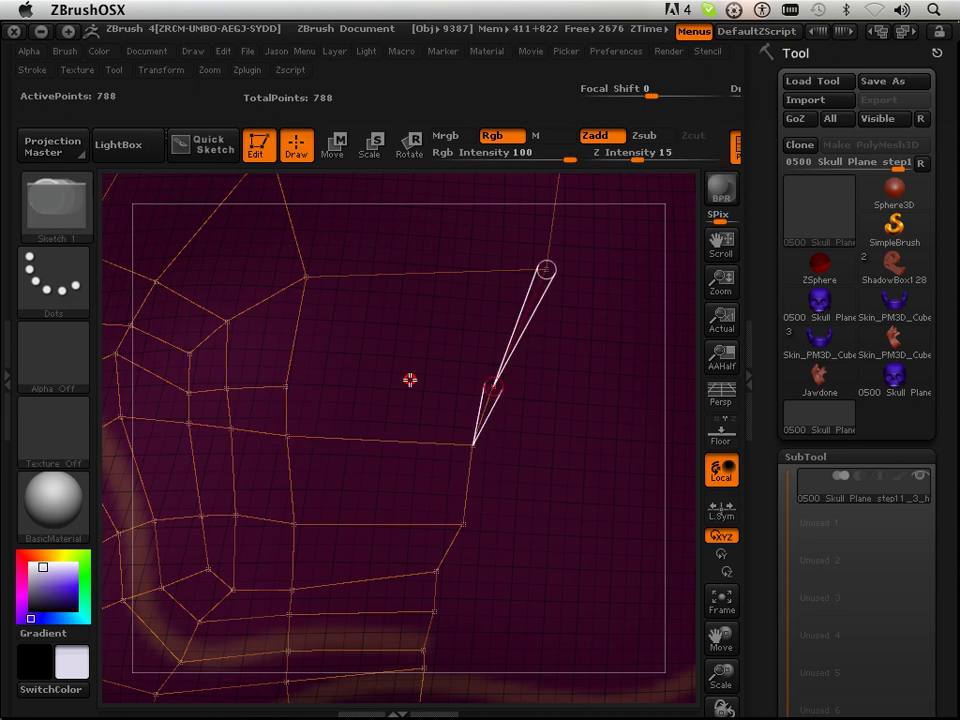
{"action": "left_click", "coordinate": [289, 388]}
- Preview the skin and examine the new temple and cranium faces with the whole skull framed
{"action": "key", "text": "a"}
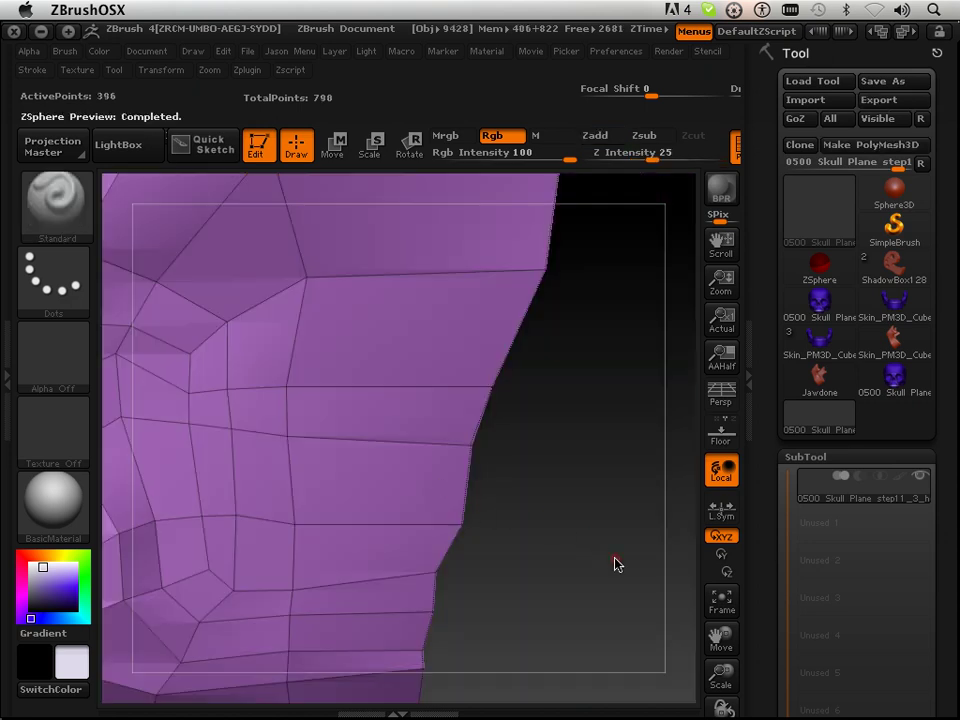
{"action": "left_click_drag", "start_coordinate": [721, 677], "coordinate": [724, 598]}
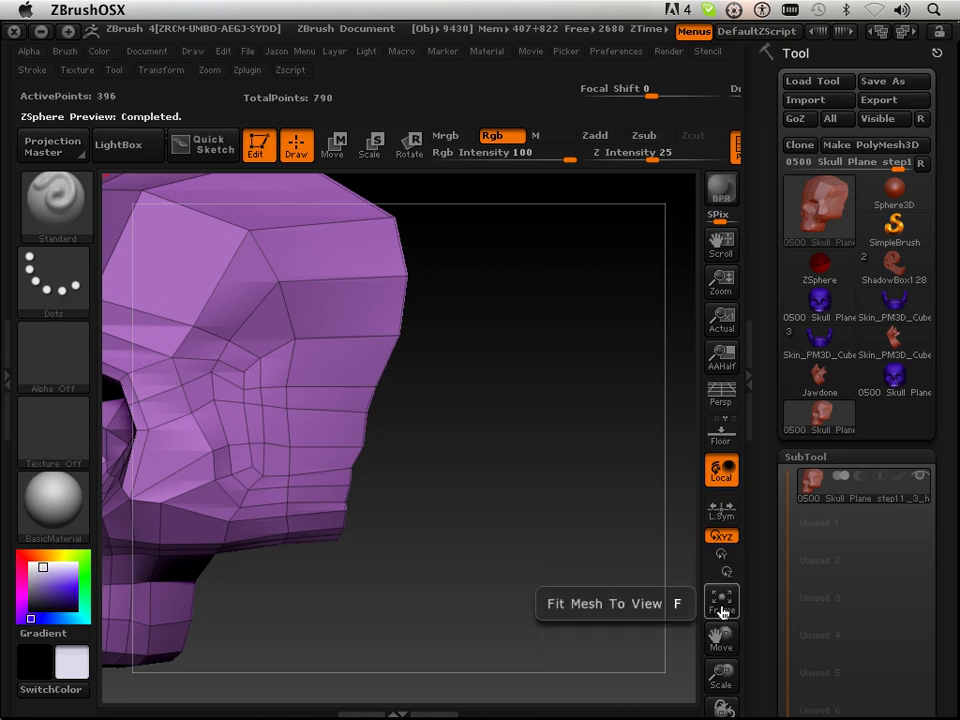
{"action": "left_click", "coordinate": [729, 607]}
{"action": "left_click_drag", "start_coordinate": [651, 613], "coordinate": [641, 590]}
{"action": "key", "text": "a"}
{"action": "key", "text": "a"}
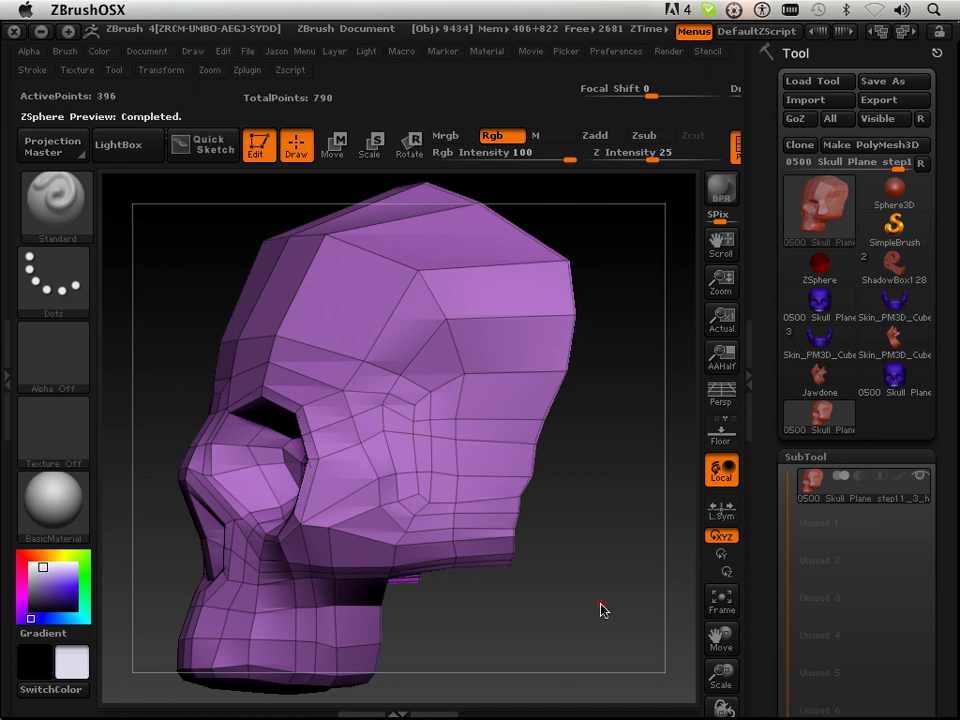
{"action": "key", "text": "a"}
- Start a new row behind the crown's rear edge with a symmetric point extended backward from its outer point
{"action": "left_click_drag", "start_coordinate": [720, 638], "coordinate": [618, 627]}
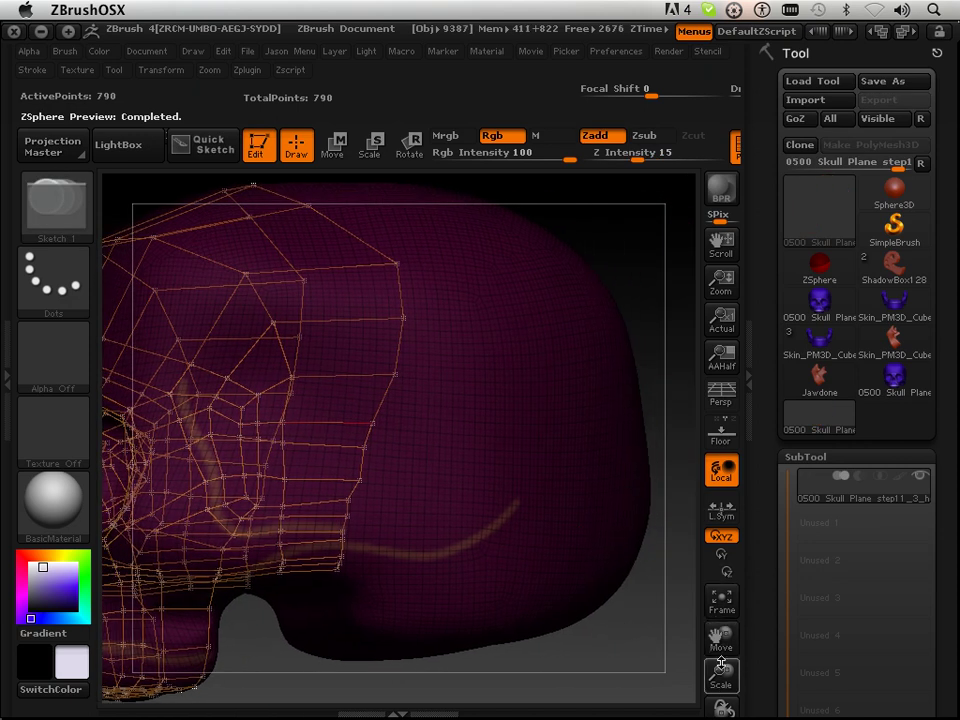
{"action": "left_click_drag", "start_coordinate": [718, 682], "coordinate": [713, 667]}
{"action": "left_click_drag", "start_coordinate": [606, 608], "coordinate": [433, 362]}
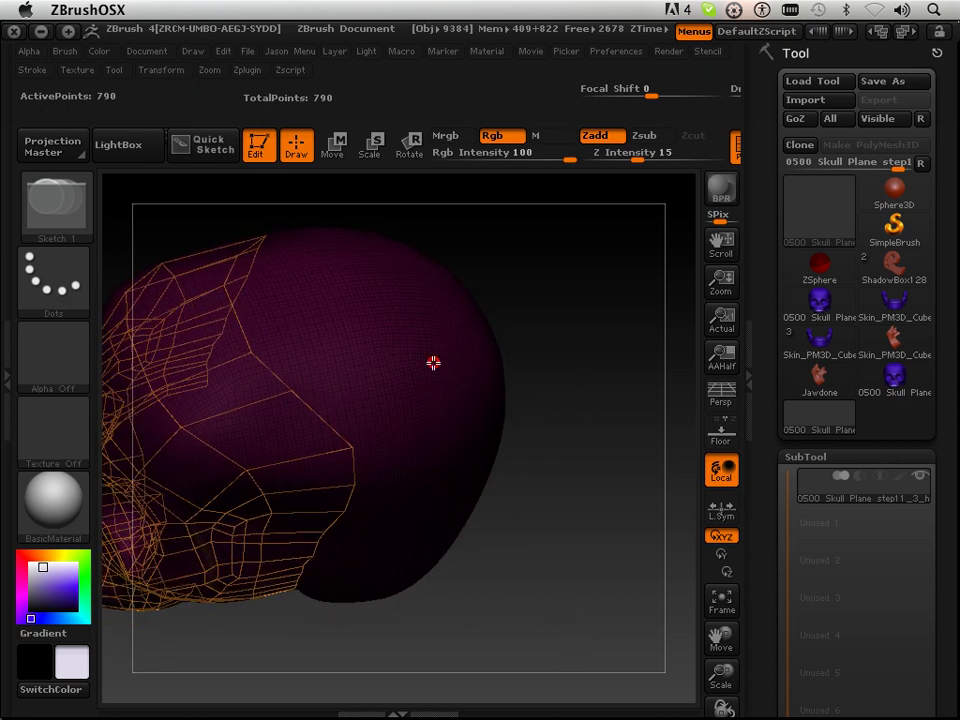
{"action": "left_click", "coordinate": [291, 391], "text": "ctrl"}
{"action": "left_click", "coordinate": [411, 357]}
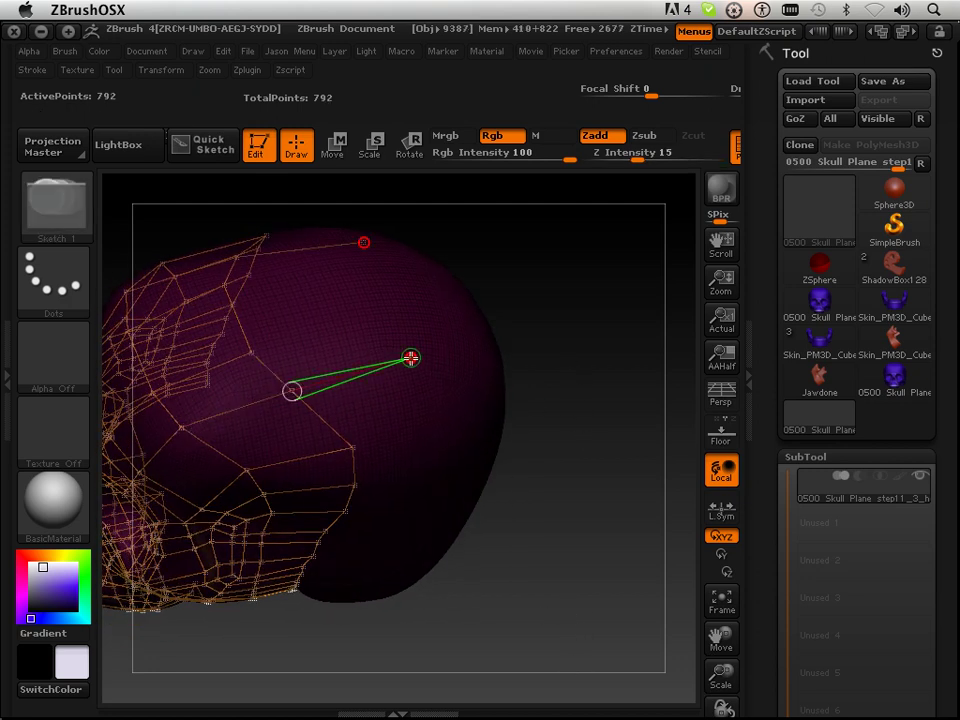
{"action": "left_click", "coordinate": [530, 339]}
{"action": "left_click_drag", "start_coordinate": [530, 339], "coordinate": [515, 380]}
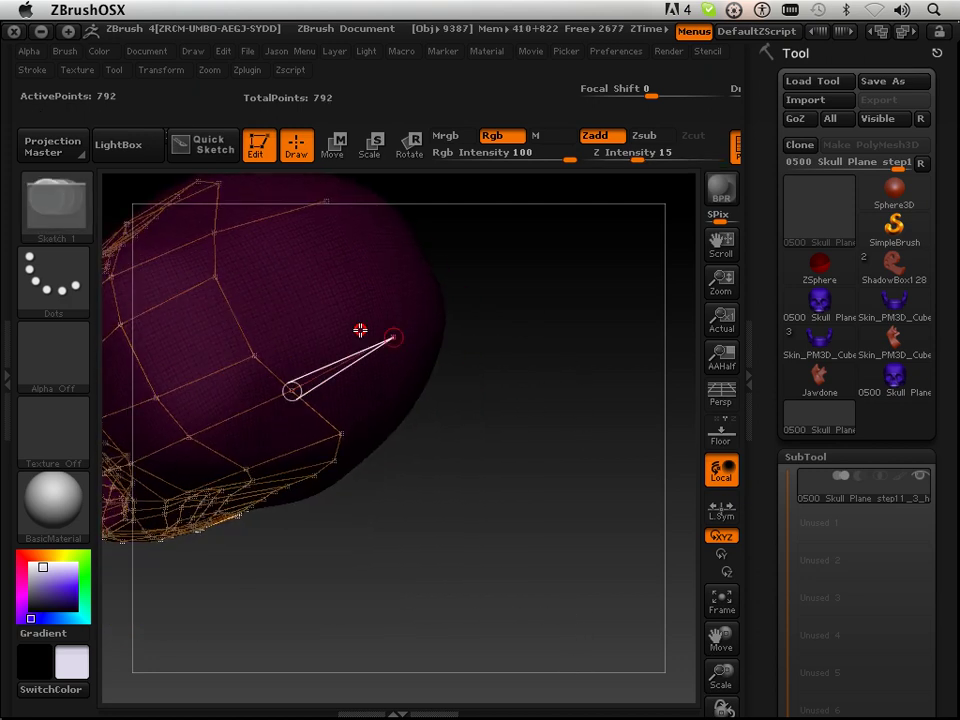
- Extend the crown's inner rear point backward and link the new points into a row across the top of the skull
{"action": "left_click", "coordinate": [258, 353], "text": "shift"}
{"action": "left_click", "coordinate": [361, 294]}
{"action": "left_click_drag", "start_coordinate": [521, 515], "coordinate": [488, 480]}
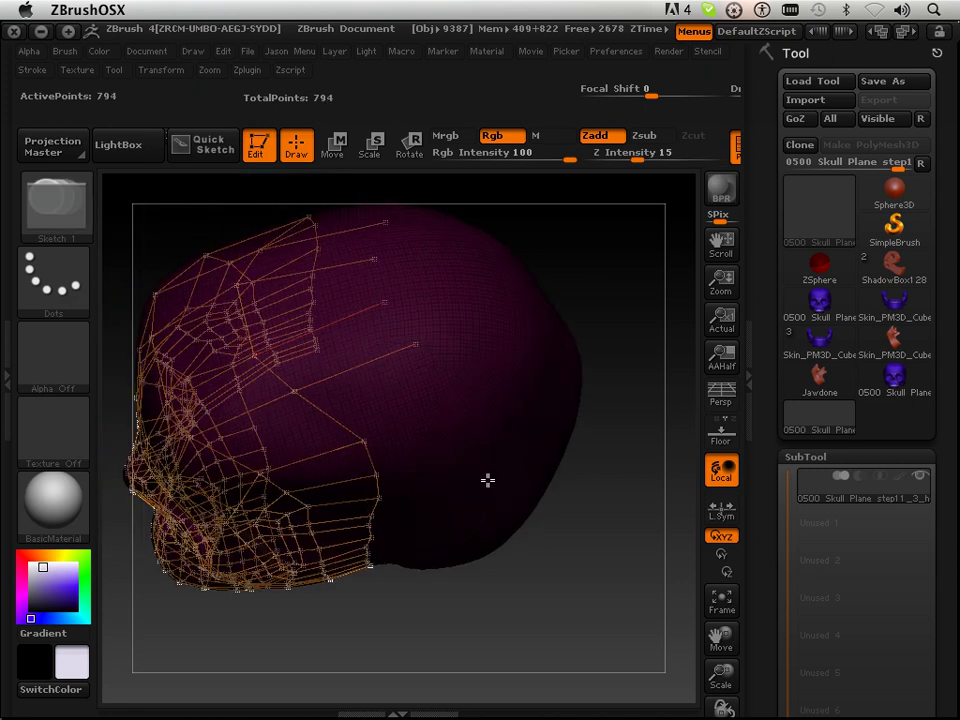
{"action": "left_click", "coordinate": [414, 343], "text": "shift"}
{"action": "left_click", "coordinate": [386, 304]}
{"action": "left_click", "coordinate": [377, 263], "text": "shift"}
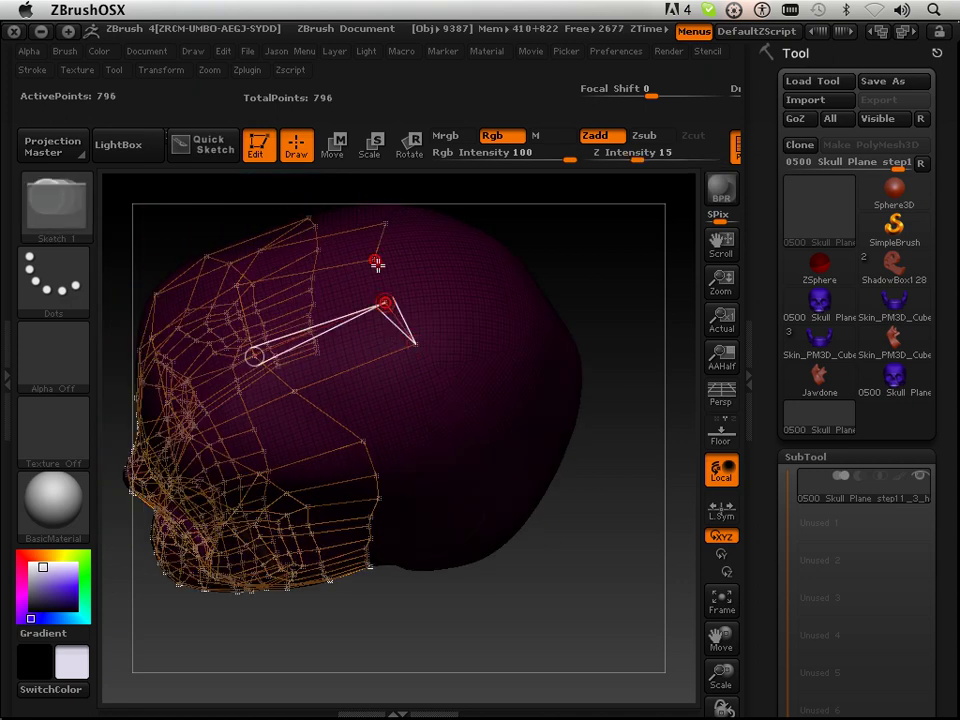
- Run a chain of three points backward from the cranium's upper side corner, following the curve toward the back of the skull
{"action": "left_click", "coordinate": [367, 437], "text": "shift"}
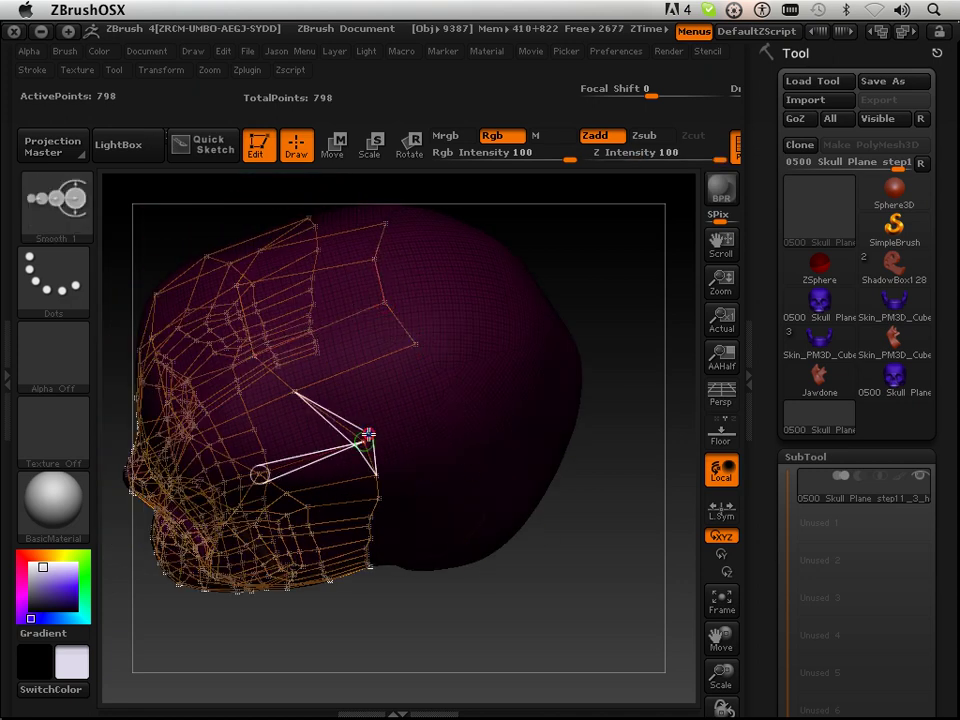
{"action": "left_click", "coordinate": [436, 414]}
{"action": "left_click_drag", "start_coordinate": [539, 659], "coordinate": [521, 498]}
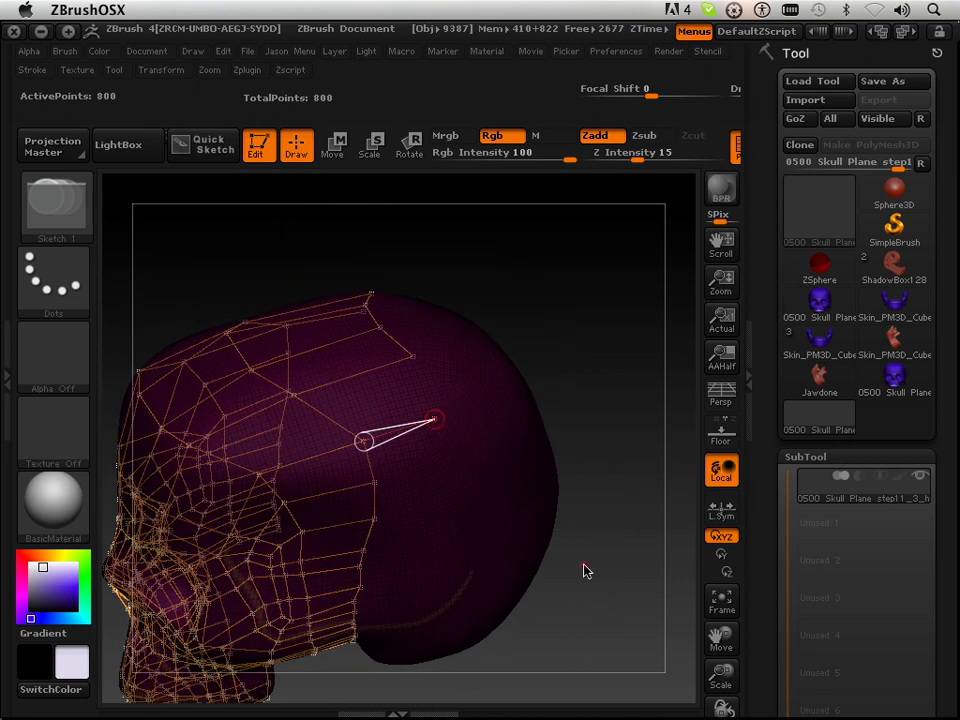
{"action": "left_click_drag", "start_coordinate": [585, 568], "coordinate": [611, 541]}
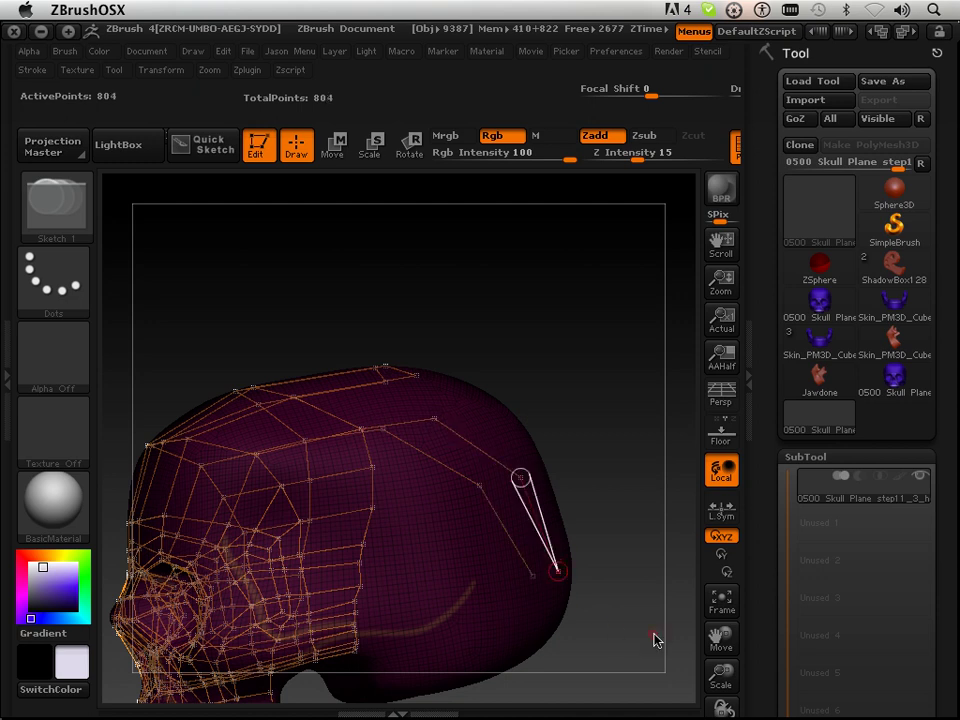
{"action": "left_click_drag", "start_coordinate": [720, 644], "coordinate": [717, 500]}
{"action": "left_click_drag", "start_coordinate": [681, 583], "coordinate": [530, 447]}
{"action": "left_click", "coordinate": [527, 435], "text": "alt"}
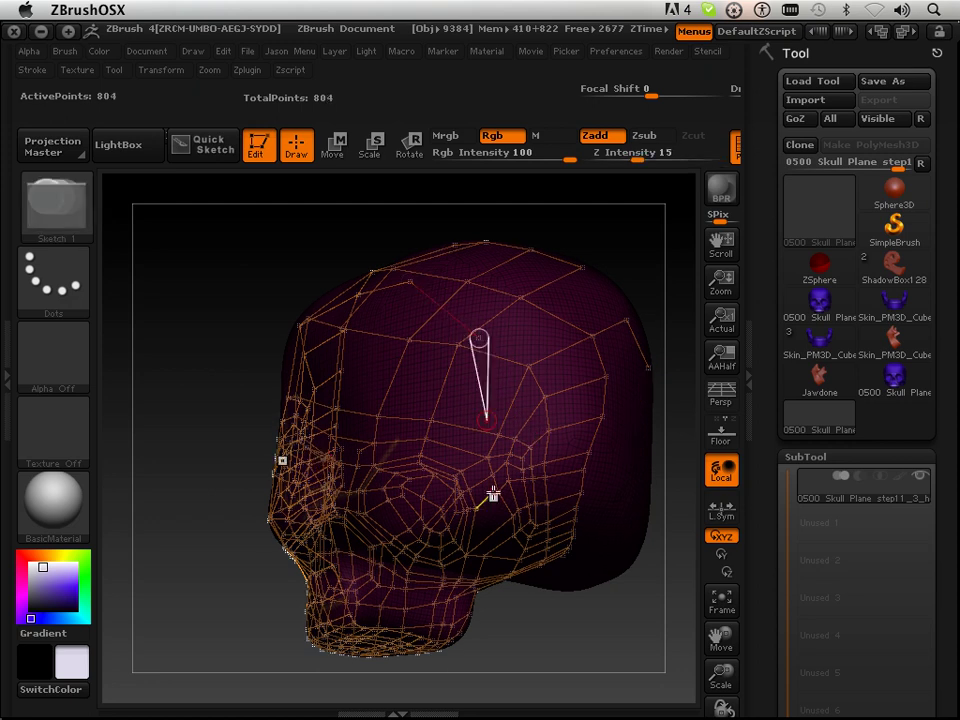
- Curve the side chain down and forward along the lower back of the cranium with two more points
{"action": "left_click_drag", "start_coordinate": [492, 612], "coordinate": [552, 556]}
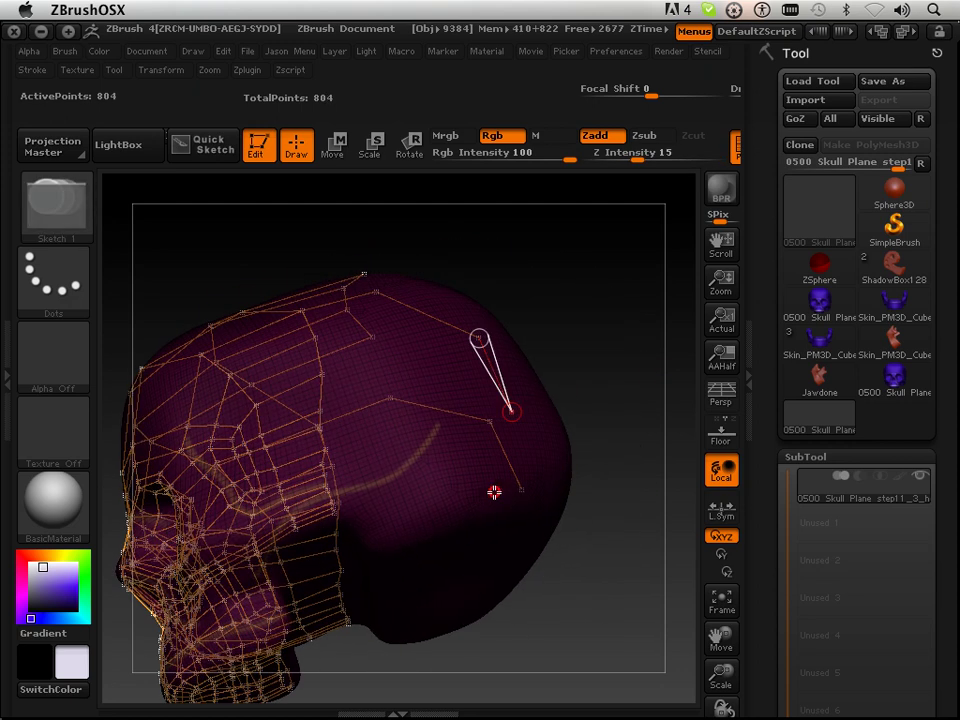
{"action": "left_click", "coordinate": [500, 492]}
{"action": "left_click_drag", "start_coordinate": [580, 612], "coordinate": [577, 510]}
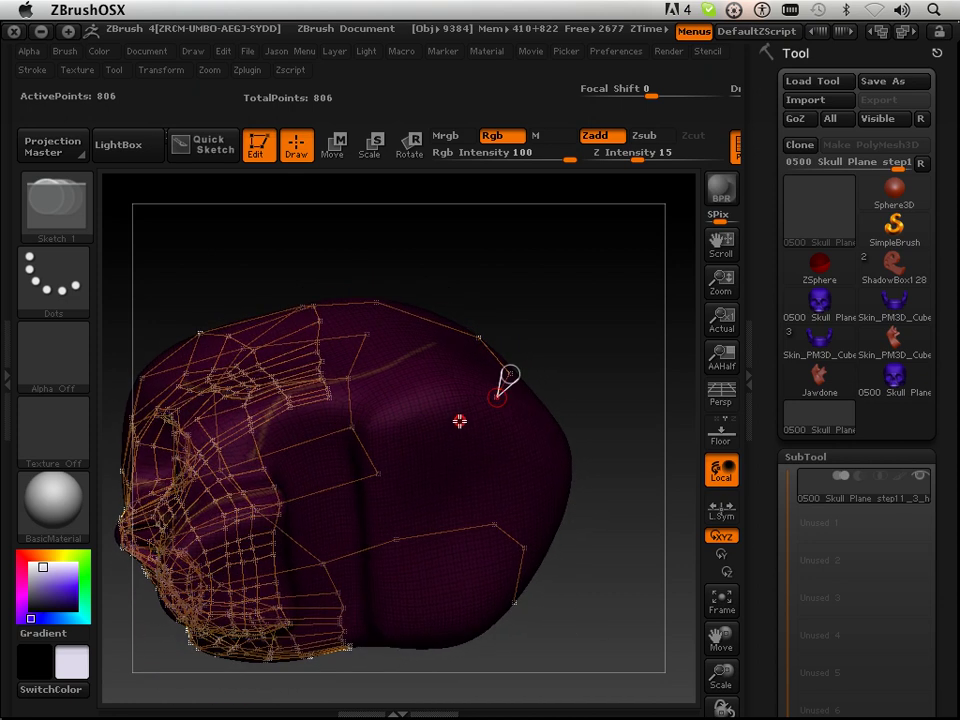
{"action": "left_click", "coordinate": [428, 428]}
{"action": "left_click_drag", "start_coordinate": [582, 298], "coordinate": [606, 630]}
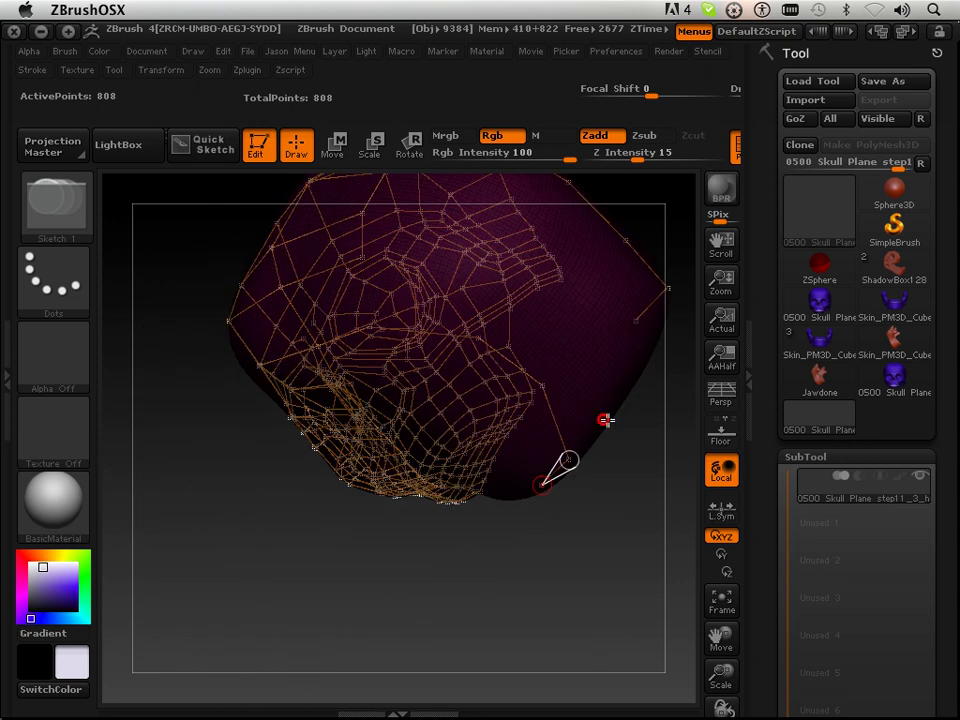
- Link the outer point of the new crown row to the first point of the side chain
{"action": "mouse_move", "coordinate": [681, 554]}
{"action": "left_mouse_down"}
{"action": "mouse_move", "coordinate": [703, 534]}
{"action": "mouse_move", "coordinate": [710, 596]}
{"action": "mouse_move", "coordinate": [699, 641]}
{"action": "mouse_move", "coordinate": [670, 625]}
{"action": "left_mouse_up"}
{"action": "key", "text": "shift"}
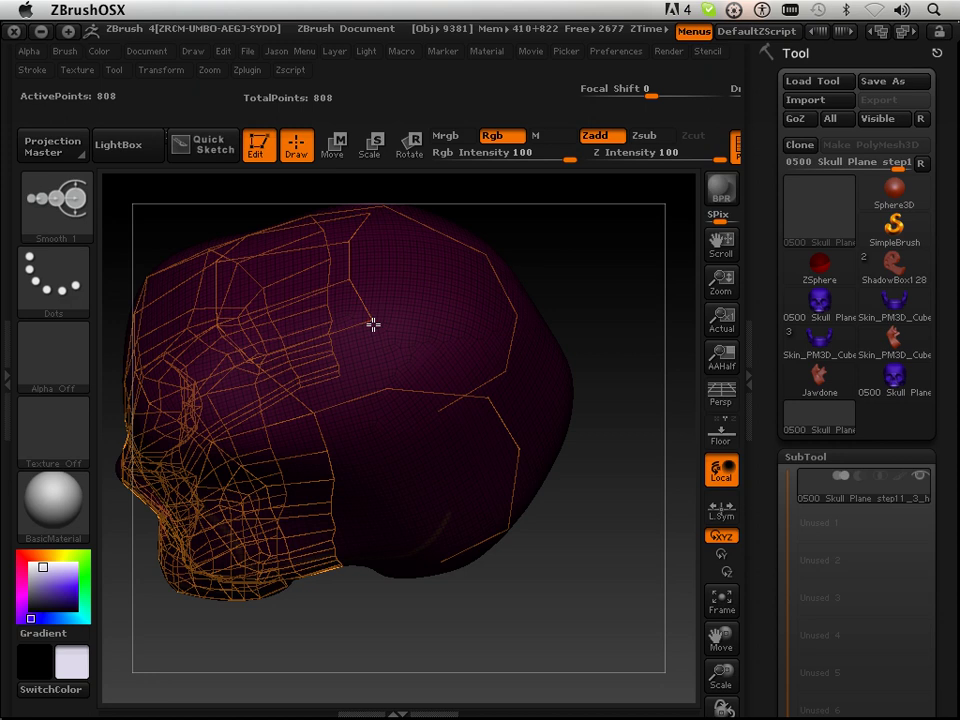
{"action": "left_click", "coordinate": [373, 323], "text": "shift"}
{"action": "left_click", "coordinate": [387, 386]}
{"action": "left_click", "coordinate": [373, 320], "text": "shift"}
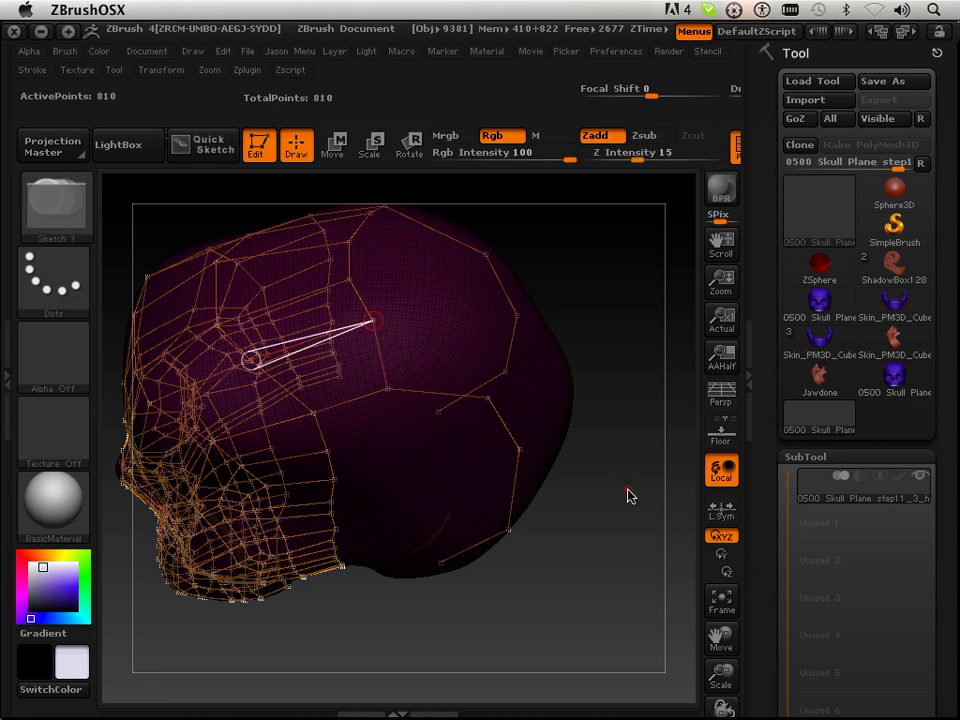
- Add a point behind the crown row's outer point and link it to the side chain's second point
{"action": "left_click_drag", "start_coordinate": [628, 495], "coordinate": [519, 354]}
{"action": "left_click", "coordinate": [511, 357]}
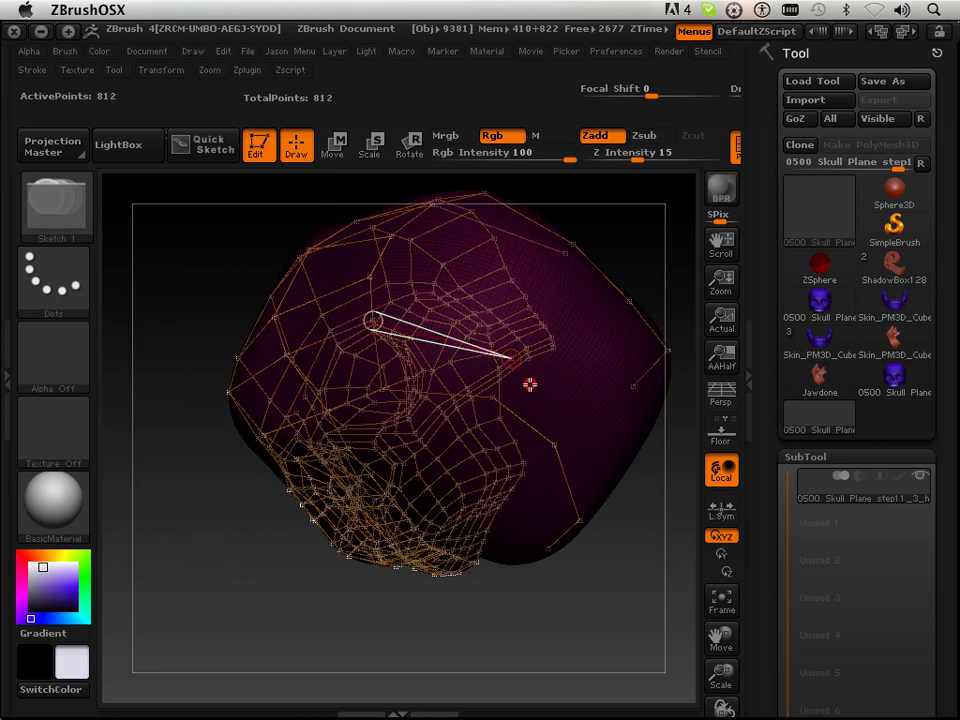
{"action": "key", "text": "shift"}
{"action": "left_click", "coordinate": [493, 398]}
{"action": "left_click", "coordinate": [512, 359], "text": "shift"}
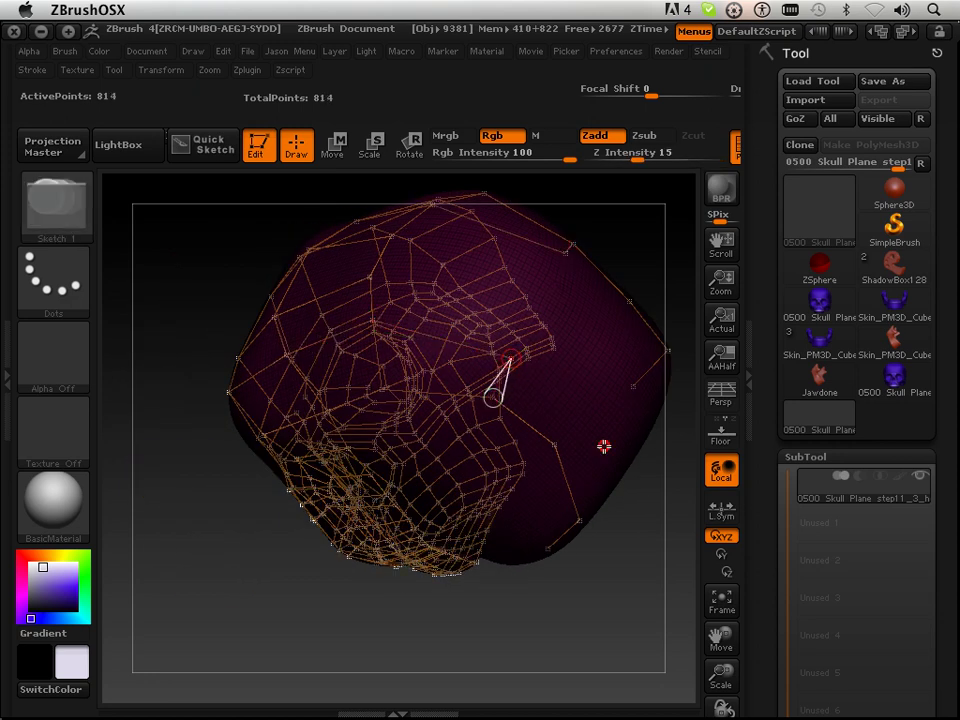
- Extend the parallel chain backward with another point and link it to the side chain's third point
{"action": "left_click_drag", "start_coordinate": [682, 591], "coordinate": [635, 570]}
{"action": "left_click", "coordinate": [513, 358], "text": "shift"}
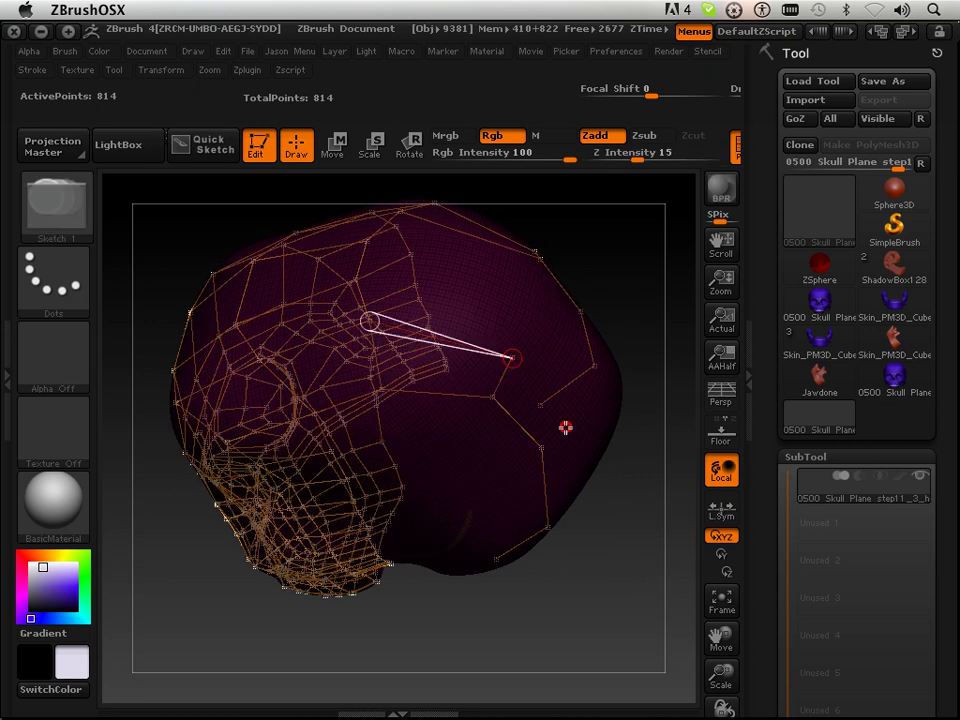
{"action": "left_click", "coordinate": [575, 430]}
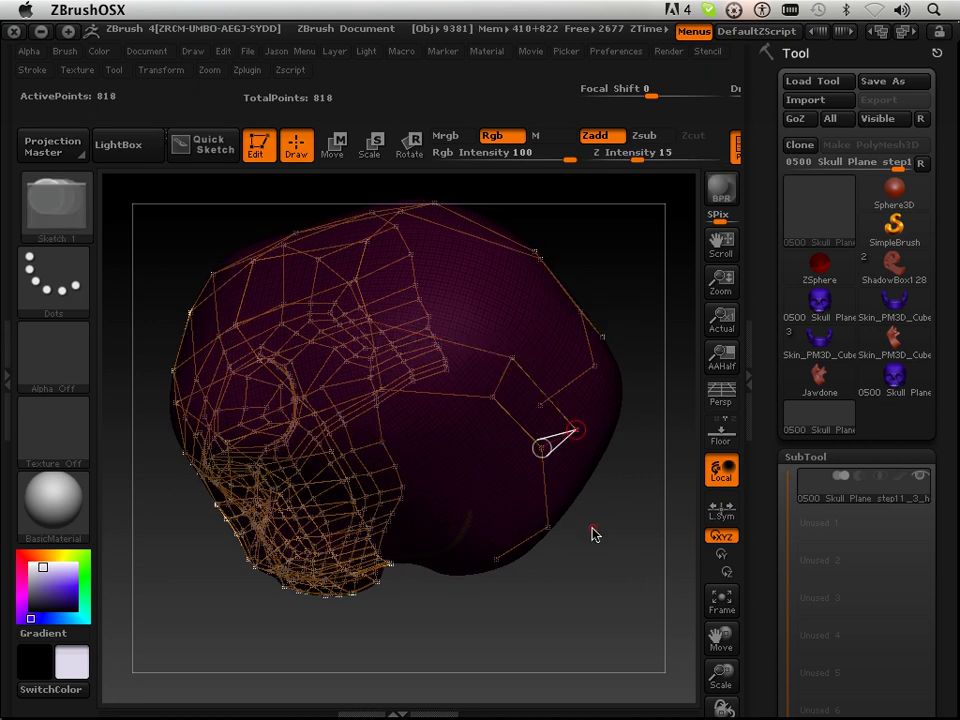
- Continue the parallel chain down the back of the skull with two points, linking each across to the side chain
{"action": "mouse_move", "coordinate": [592, 533]}
{"action": "left_mouse_down"}
{"action": "mouse_move", "coordinate": [583, 456]}
{"action": "mouse_move", "coordinate": [555, 414]}
{"action": "mouse_move", "coordinate": [583, 440]}
{"action": "left_mouse_up"}
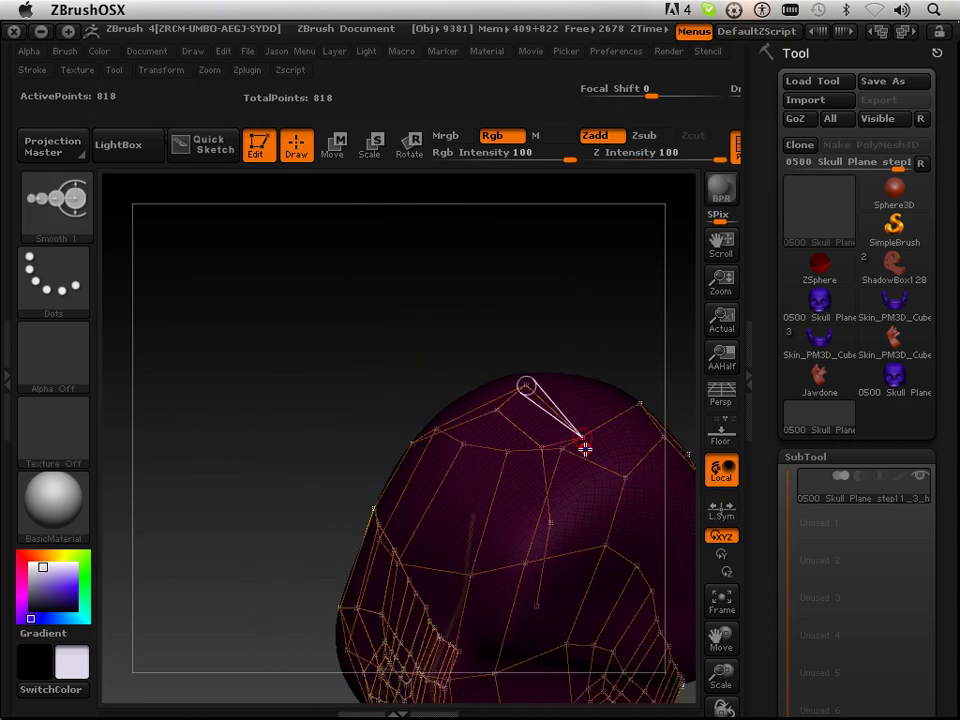
{"action": "left_click", "coordinate": [585, 527]}
{"action": "left_click", "coordinate": [586, 528], "text": "shift"}
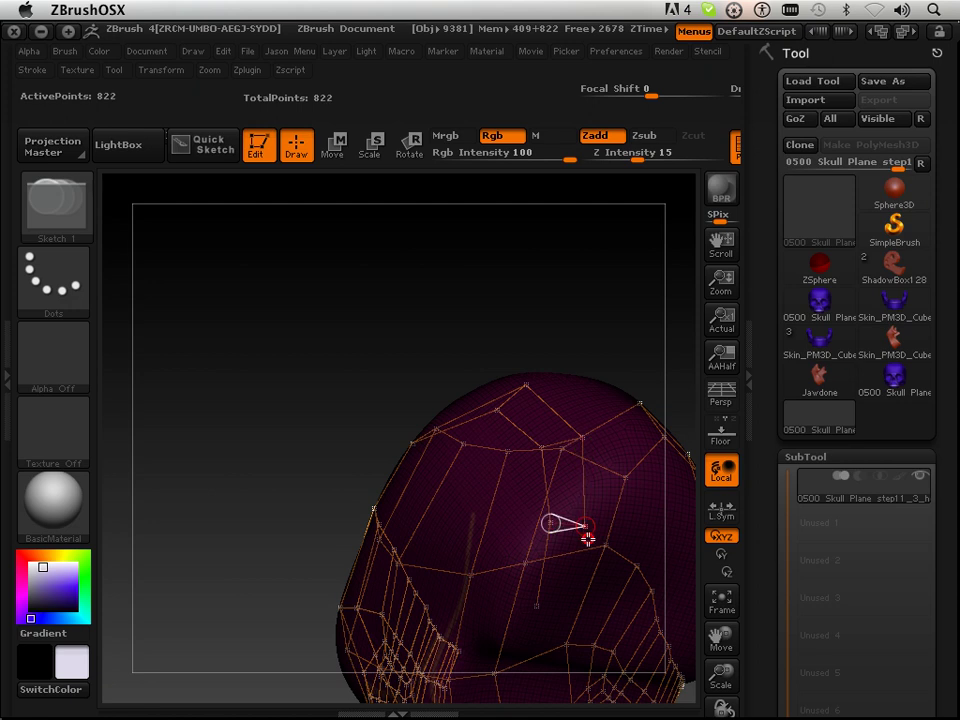
{"action": "left_click", "coordinate": [586, 529], "text": "shift"}
{"action": "left_click", "coordinate": [569, 612]}
{"action": "left_click", "coordinate": [569, 612], "text": "shift"}
{"action": "left_click", "coordinate": [537, 606]}
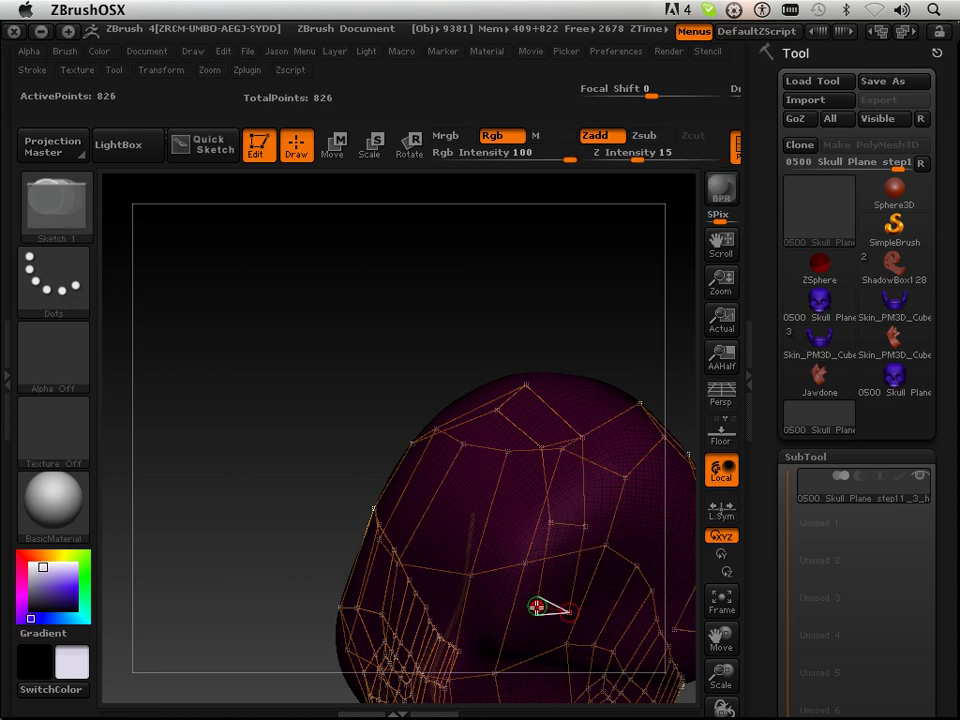
- Add a point behind the crown row's inner point and link it to its outer neighbour and its mirrored counterpart
{"action": "mouse_move", "coordinate": [448, 333]}
{"action": "left_mouse_down"}
{"action": "mouse_move", "coordinate": [452, 388]}
{"action": "mouse_move", "coordinate": [431, 491]}
{"action": "mouse_move", "coordinate": [474, 463]}
{"action": "mouse_move", "coordinate": [485, 488]}
{"action": "left_mouse_up"}
{"action": "left_click", "coordinate": [430, 452], "text": "shift"}
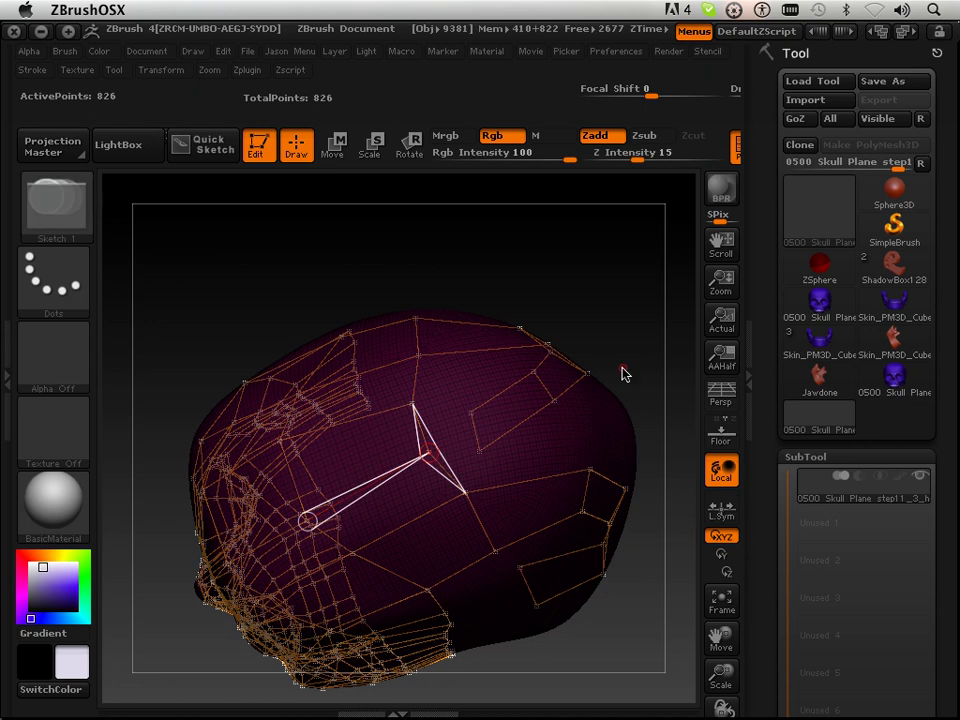
{"action": "mouse_move", "coordinate": [621, 373]}
{"action": "left_mouse_down"}
{"action": "mouse_move", "coordinate": [603, 368]}
{"action": "mouse_move", "coordinate": [602, 388]}
{"action": "left_mouse_up"}
{"action": "left_click", "coordinate": [594, 414]}
{"action": "left_click", "coordinate": [595, 415], "text": "shift"}
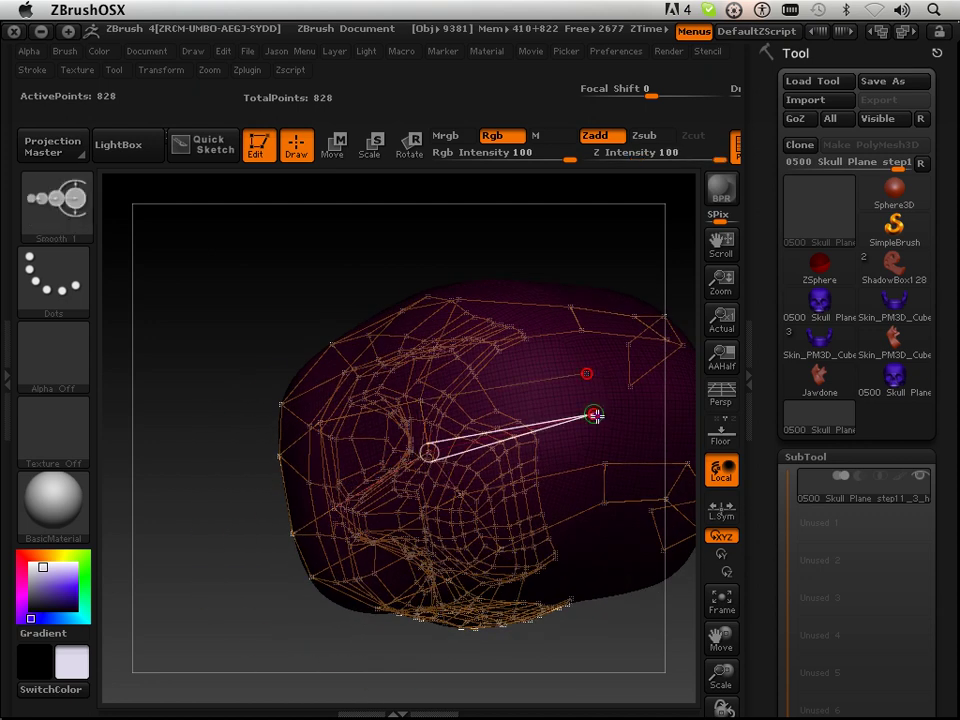
{"action": "left_click", "coordinate": [595, 415], "text": "shift"}
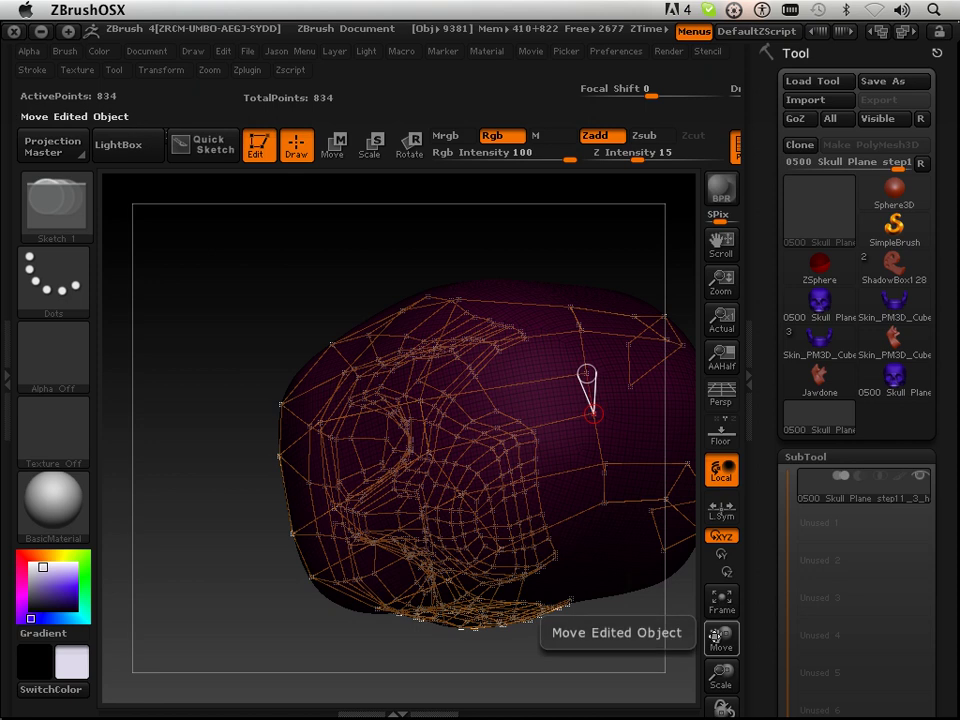
- Add the next inner crown point behind the previous pair and link it to the previous row's inner point and its mirrored counterpart
{"action": "left_click_drag", "start_coordinate": [721, 638], "coordinate": [574, 650]}
{"action": "left_click_drag", "start_coordinate": [579, 486], "coordinate": [564, 477]}
{"action": "left_click", "coordinate": [479, 356], "text": "shift"}
{"action": "left_click", "coordinate": [480, 387]}
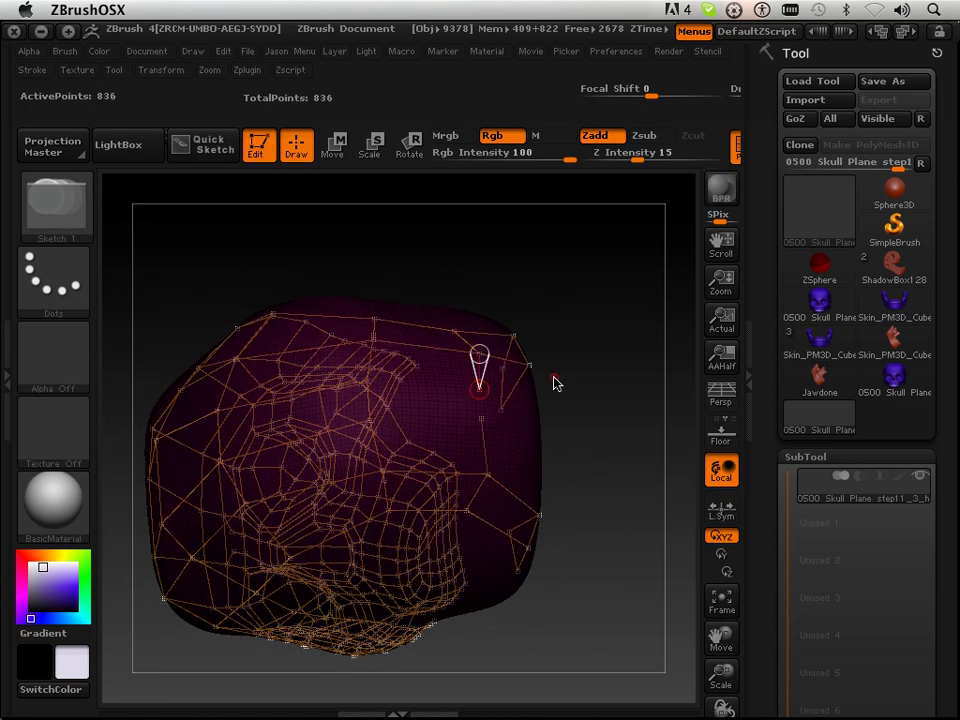
{"action": "left_click_drag", "start_coordinate": [556, 382], "coordinate": [623, 408]}
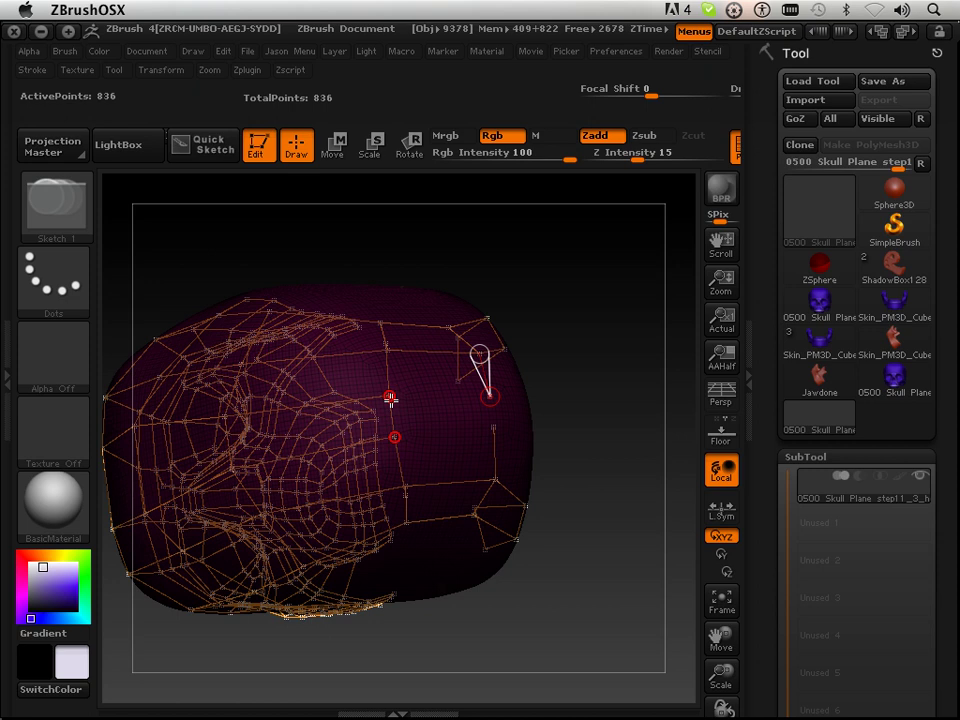
{"action": "left_click", "coordinate": [491, 426], "text": "shift"}
{"action": "left_click", "coordinate": [492, 398]}
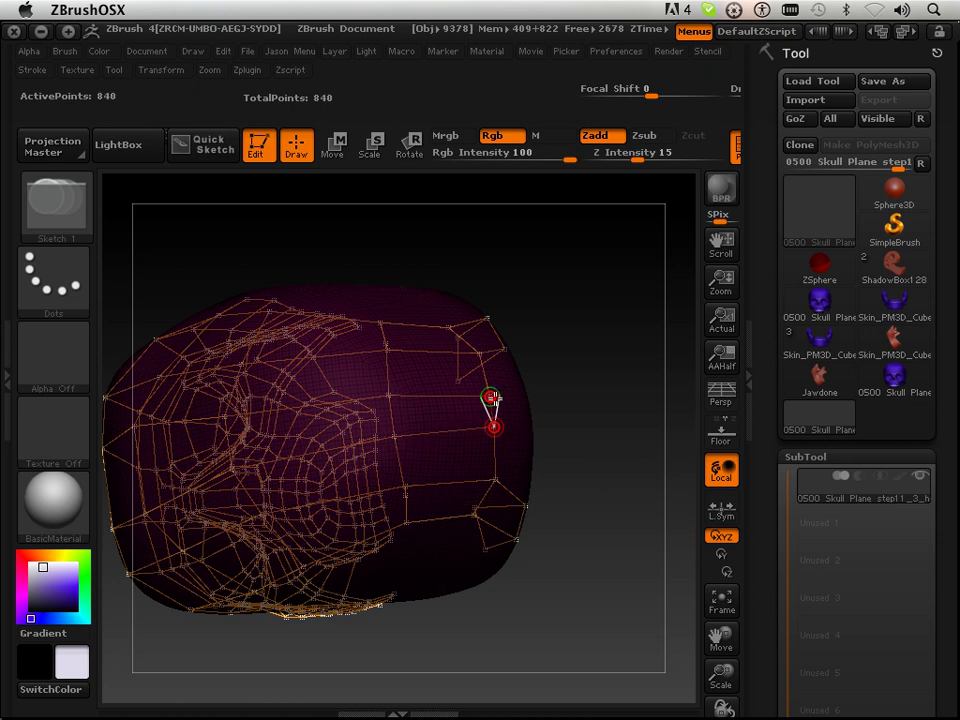
- Add an inner point on the following row down the back of the skull, linking it to its outer neighbour, the previous row and its mirror
{"action": "mouse_move", "coordinate": [598, 440]}
{"action": "left_mouse_down"}
{"action": "mouse_move", "coordinate": [566, 461]}
{"action": "mouse_move", "coordinate": [515, 411]}
{"action": "mouse_move", "coordinate": [564, 431]}
{"action": "mouse_move", "coordinate": [519, 424]}
{"action": "mouse_move", "coordinate": [486, 452]}
{"action": "mouse_move", "coordinate": [504, 454]}
{"action": "left_mouse_up"}
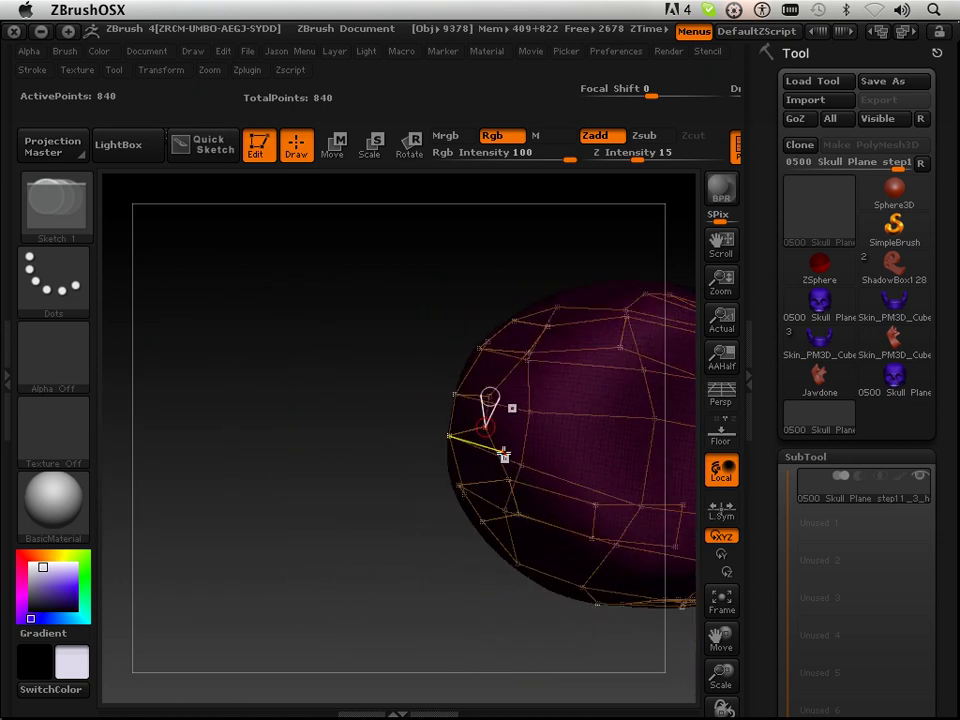
{"action": "left_click", "coordinate": [619, 348], "text": "shift"}
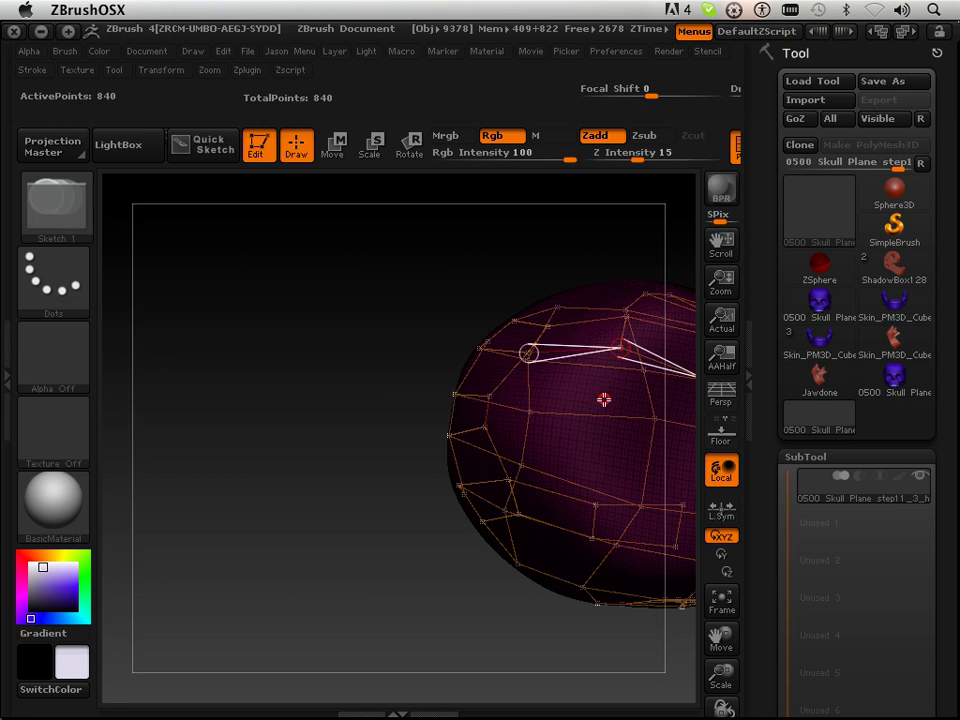
{"action": "left_click", "coordinate": [604, 400]}
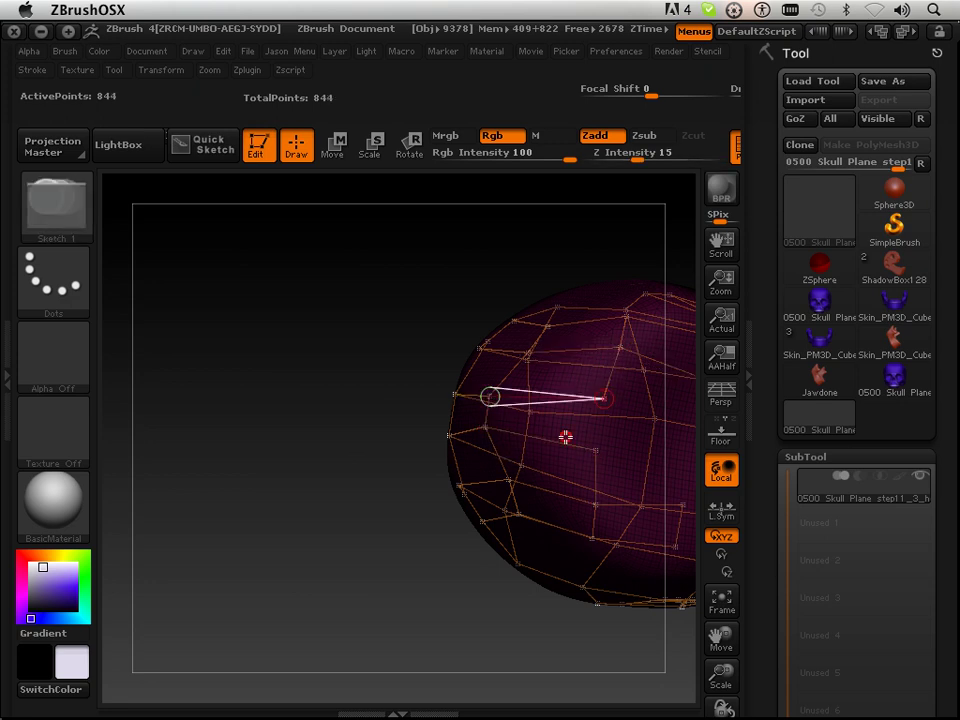
{"action": "left_click", "coordinate": [604, 399], "text": "shift"}
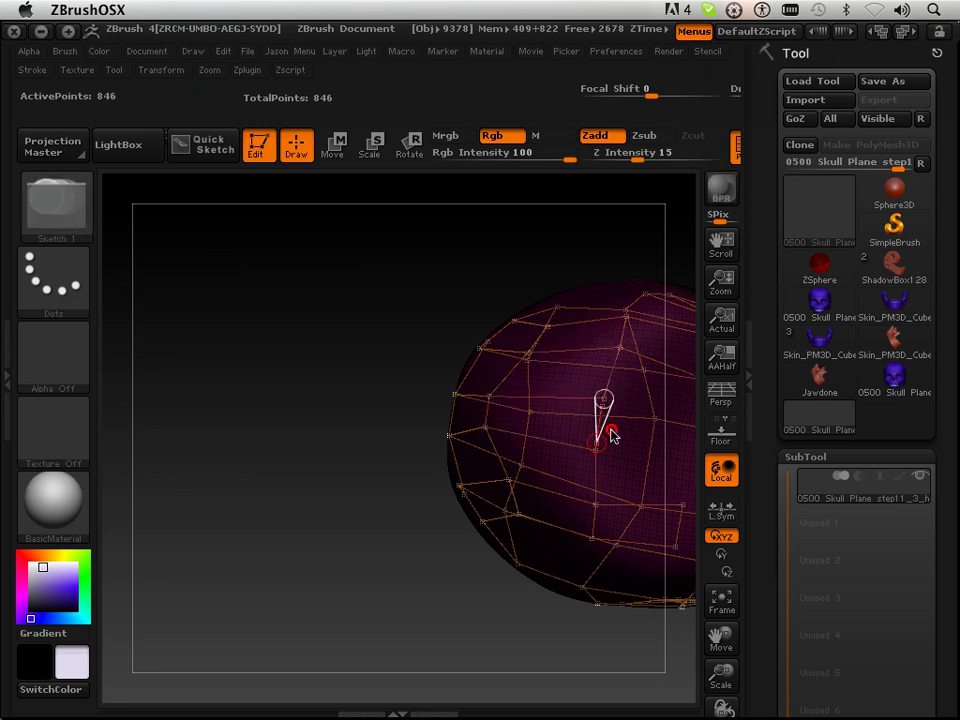
{"action": "key", "text": "super+z"}
{"action": "left_click", "coordinate": [605, 400], "text": "shift"}
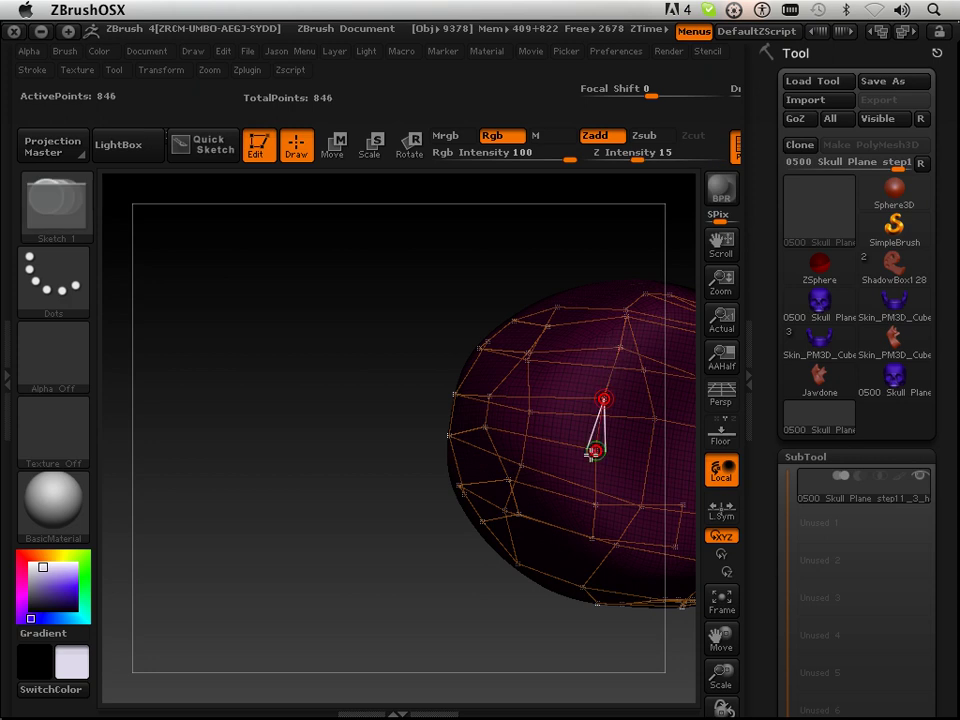
- Preview the generated skin and examine the new polygons over the crown and back of the cranium for gaps
{"action": "key", "text": "a"}
{"action": "left_click_drag", "start_coordinate": [370, 489], "coordinate": [527, 321]}
{"action": "left_click_drag", "start_coordinate": [381, 357], "coordinate": [377, 233]}
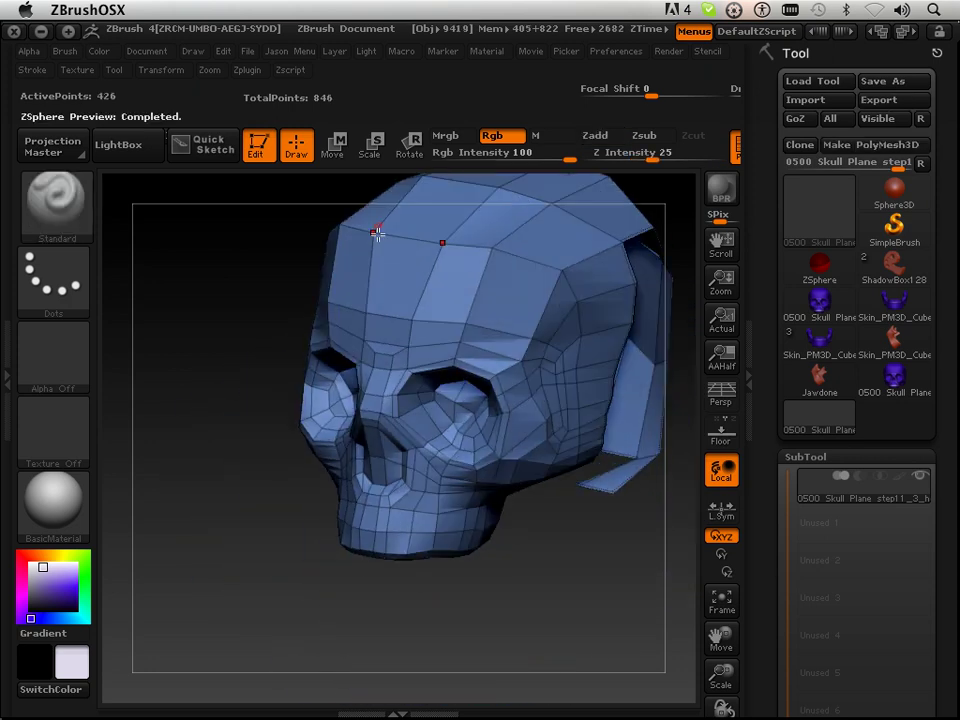
{"action": "left_click_drag", "start_coordinate": [571, 597], "coordinate": [510, 613]}
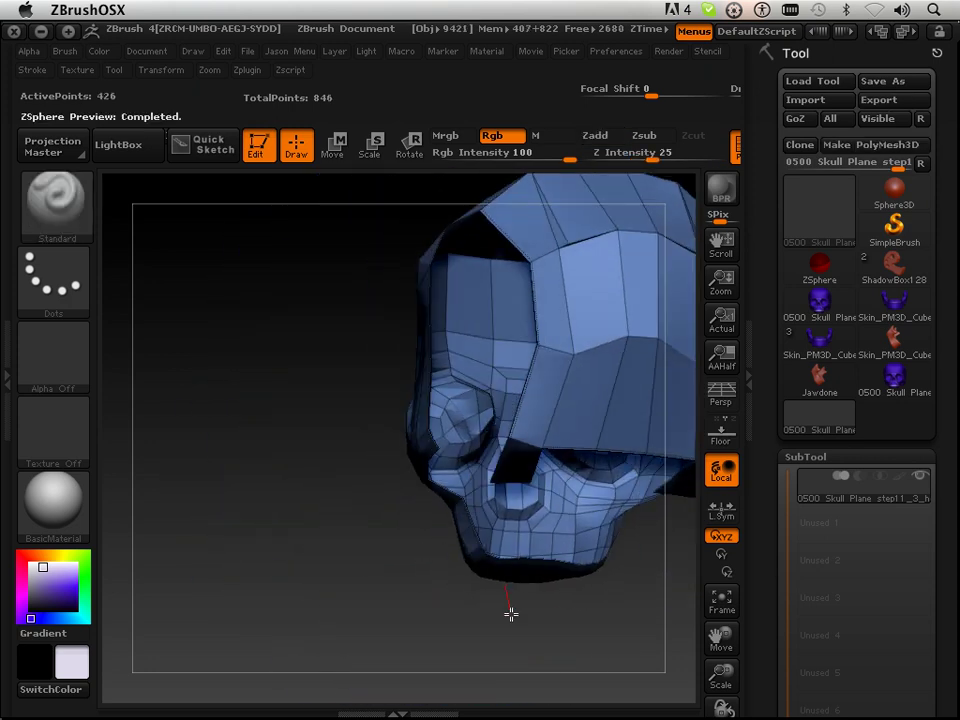
{"action": "left_click_drag", "start_coordinate": [452, 568], "coordinate": [424, 551]}
{"action": "key", "text": "a"}
{"action": "left_click_drag", "start_coordinate": [282, 462], "coordinate": [275, 455]}
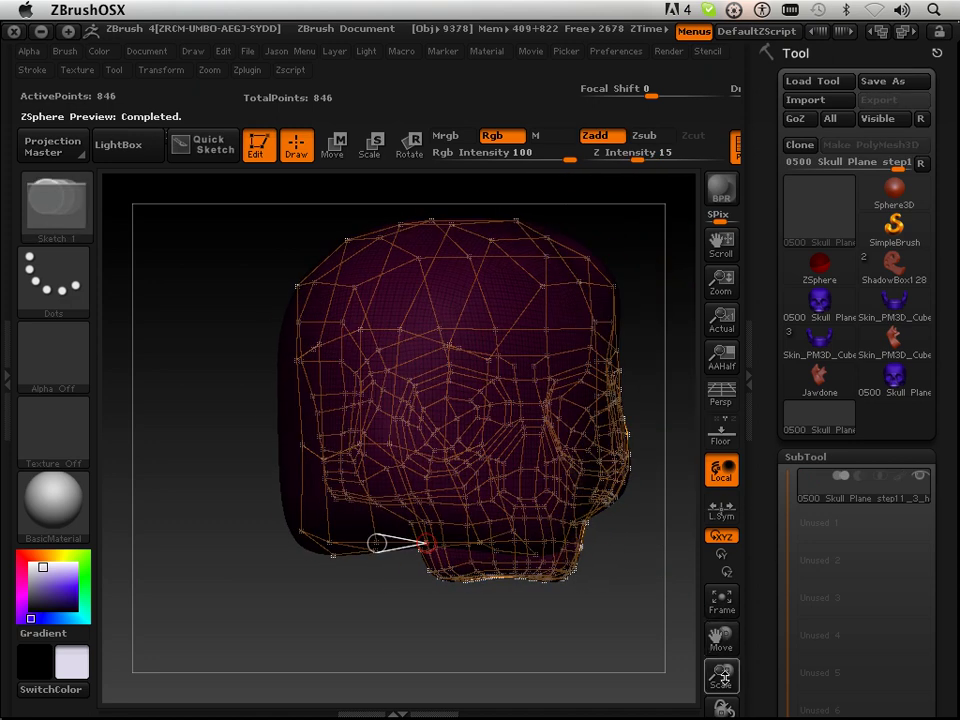
{"action": "left_click_drag", "start_coordinate": [725, 677], "coordinate": [720, 656]}
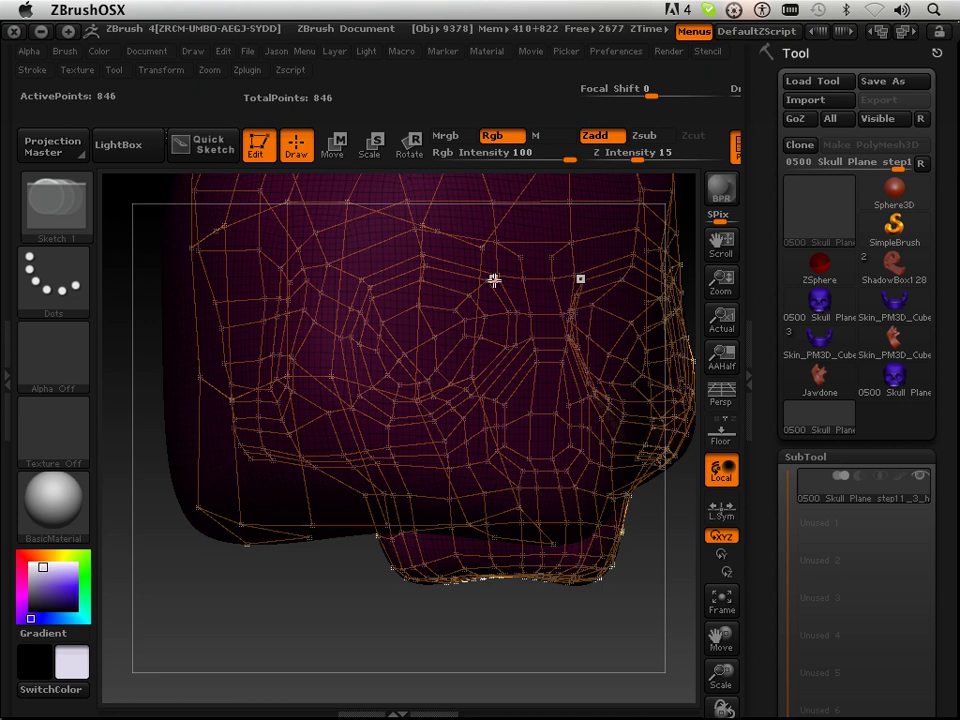
{"action": "key", "text": "a"}
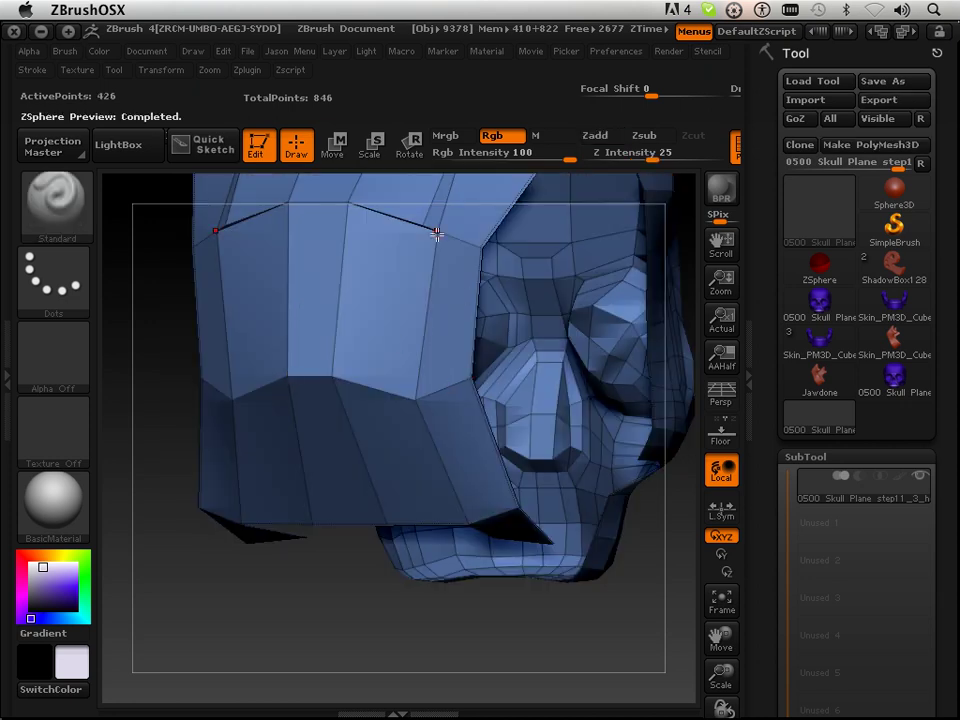
{"action": "left_click_drag", "start_coordinate": [715, 628], "coordinate": [692, 715]}
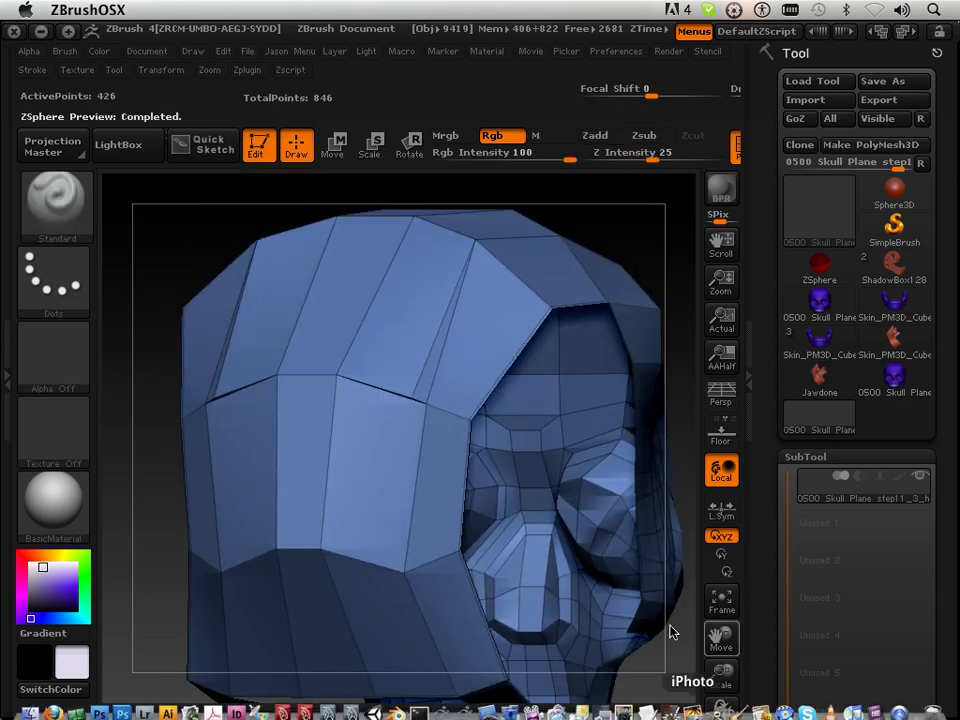
{"action": "left_click_drag", "start_coordinate": [173, 381], "coordinate": [148, 405]}
{"action": "key", "text": "a"}
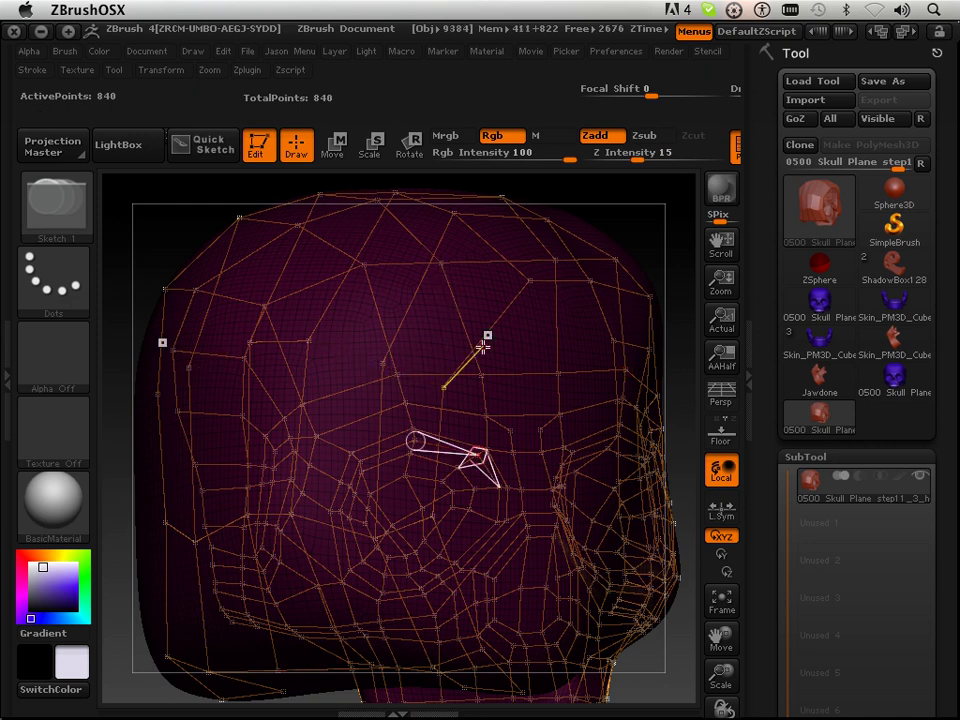
- Relink the cross row's points at the back of the cranium to close the gaps, and check the skin preview
{"action": "mouse_move", "coordinate": [683, 382]}
{"action": "left_mouse_down"}
{"action": "mouse_move", "coordinate": [671, 376]}
{"action": "mouse_move", "coordinate": [680, 376]}
{"action": "left_mouse_up"}
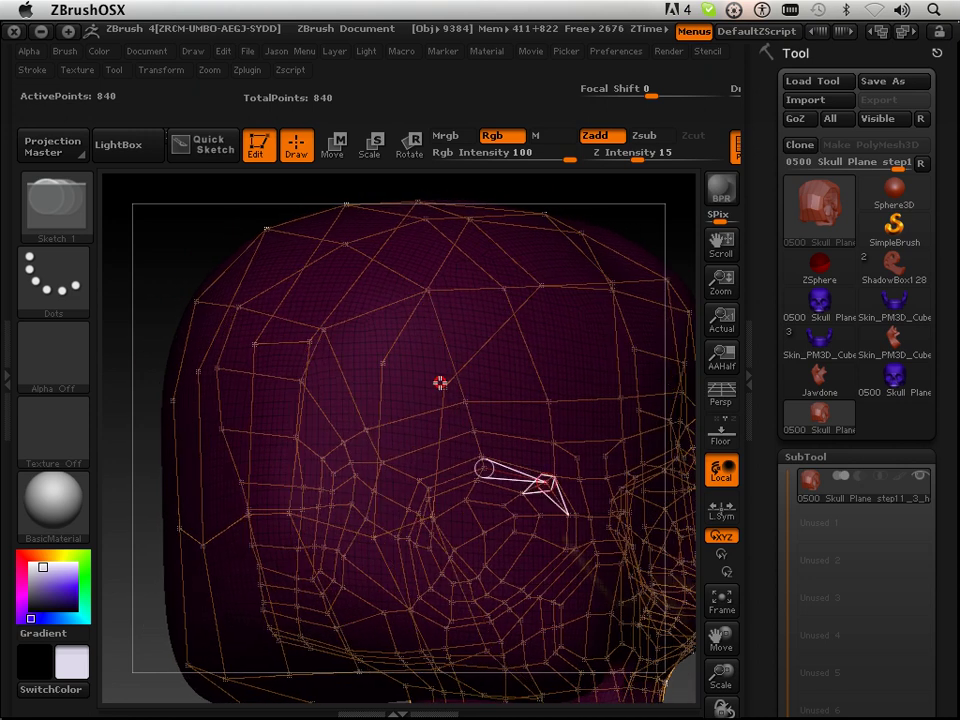
{"action": "left_click", "coordinate": [445, 390], "text": "ctrl"}
{"action": "left_click", "coordinate": [384, 365]}
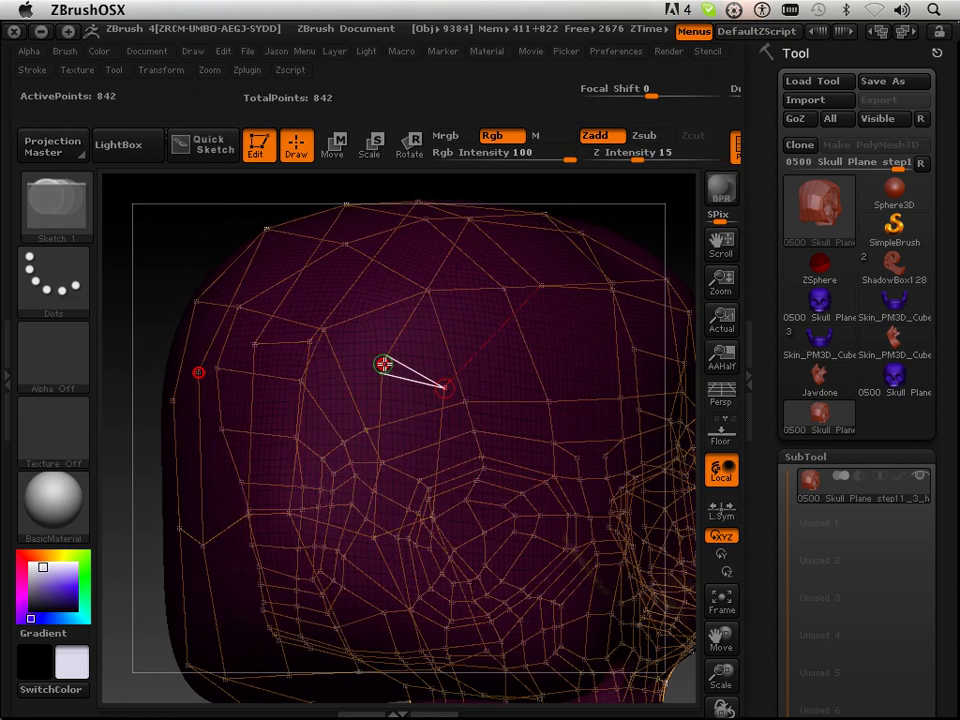
{"action": "mouse_move", "coordinate": [162, 288]}
{"action": "left_mouse_down"}
{"action": "mouse_move", "coordinate": [178, 277]}
{"action": "mouse_move", "coordinate": [181, 300]}
{"action": "left_mouse_up"}
{"action": "left_click", "coordinate": [384, 365], "text": "shift"}
{"action": "left_click", "coordinate": [306, 343]}
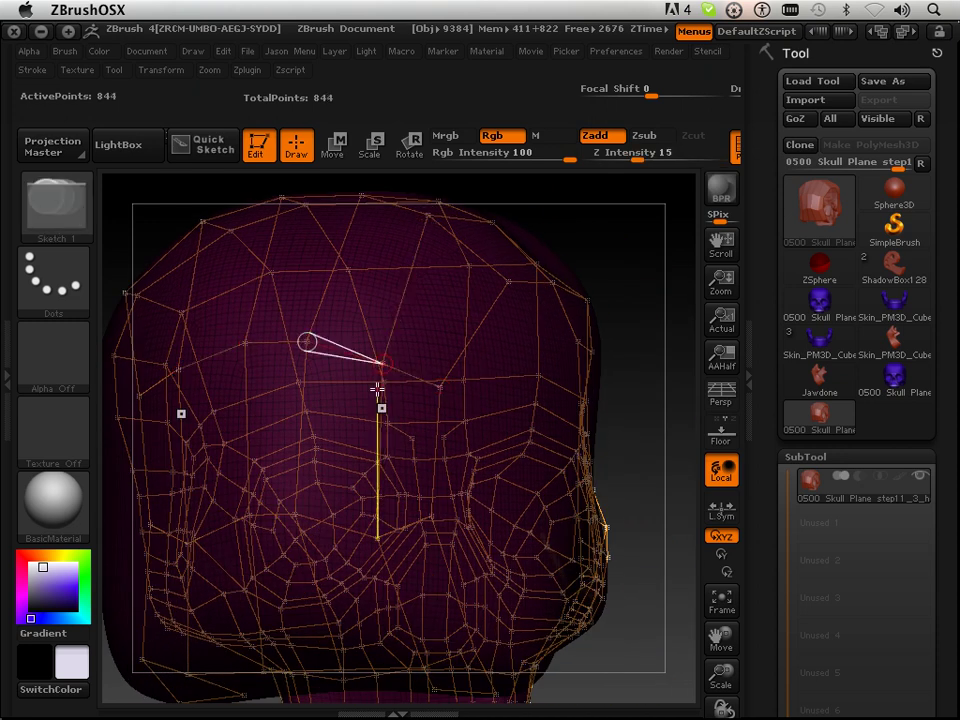
{"action": "key", "text": "a"}
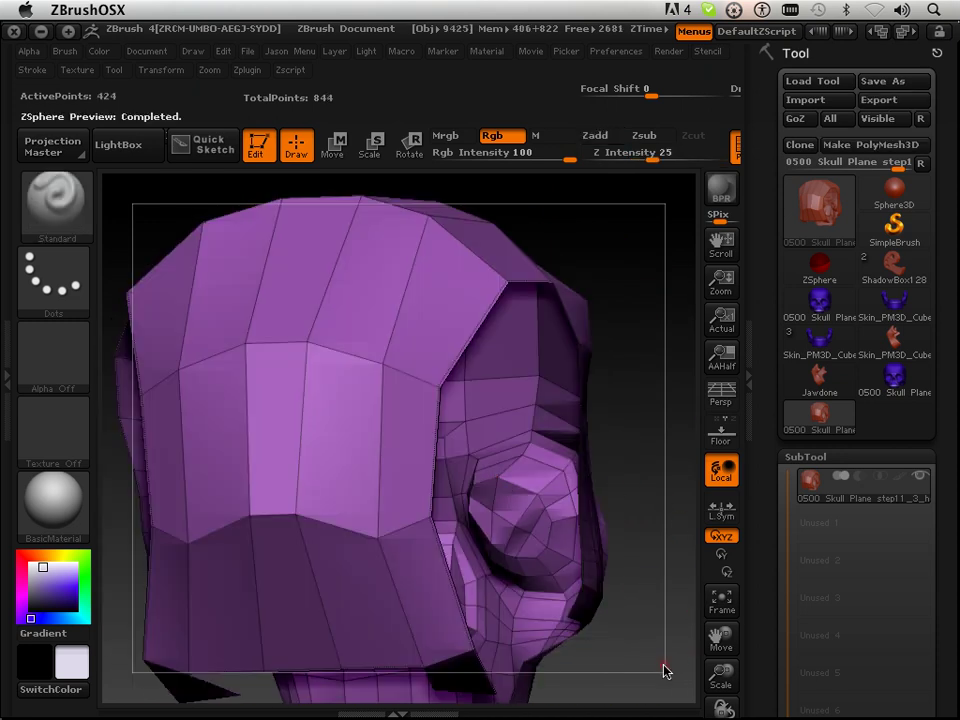
{"action": "left_click_drag", "start_coordinate": [680, 655], "coordinate": [595, 638]}
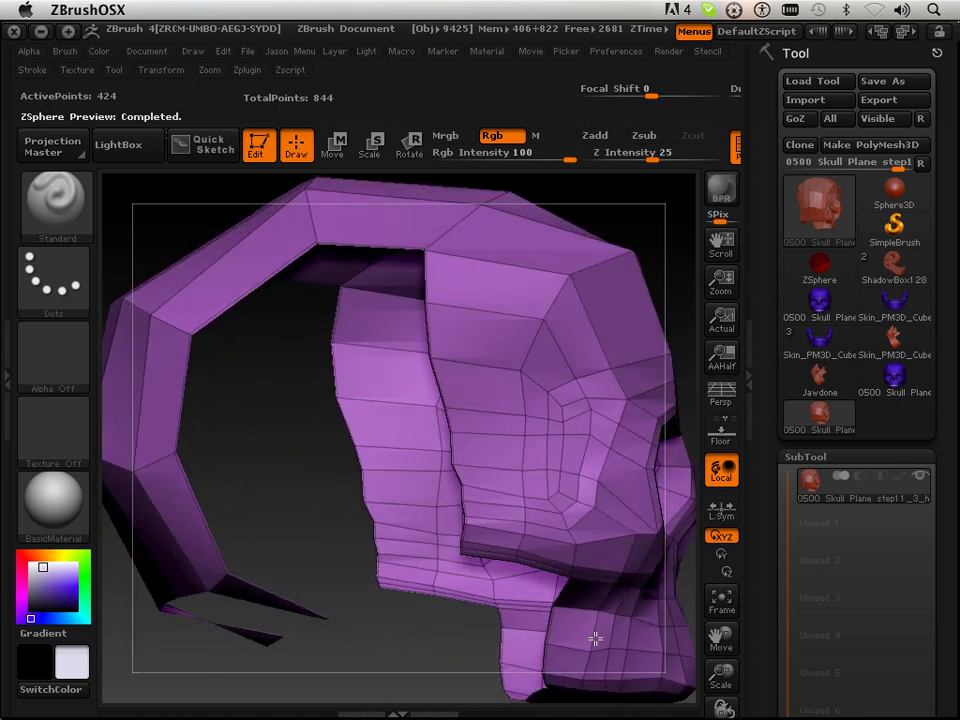
{"action": "left_click_drag", "start_coordinate": [368, 667], "coordinate": [366, 539]}
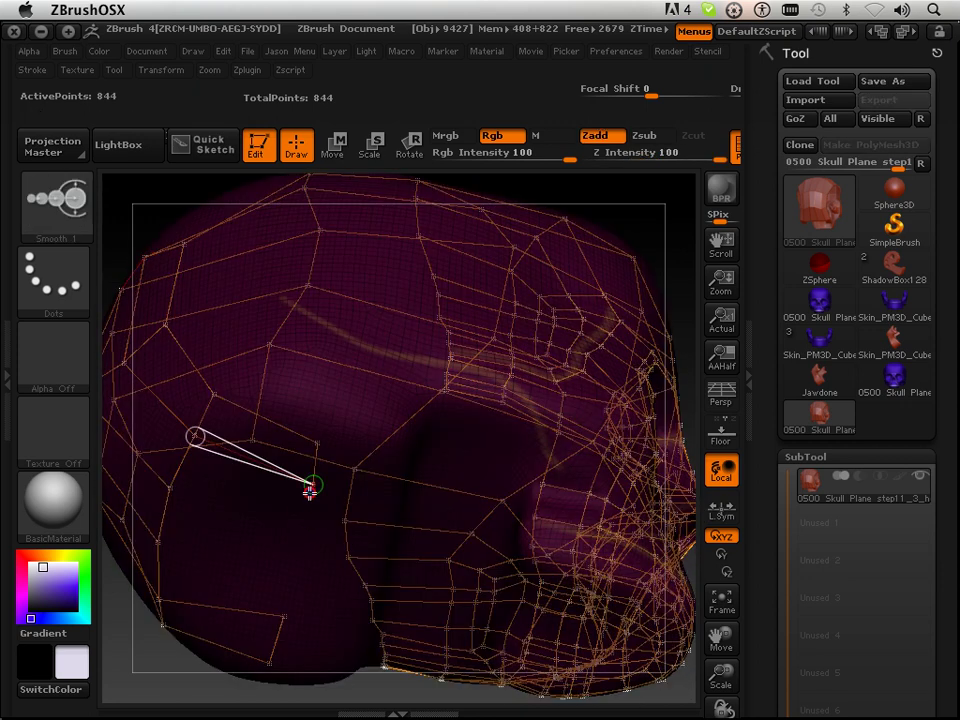
{"action": "left_click", "coordinate": [296, 532]}
{"action": "key", "text": "ctrl+z"}
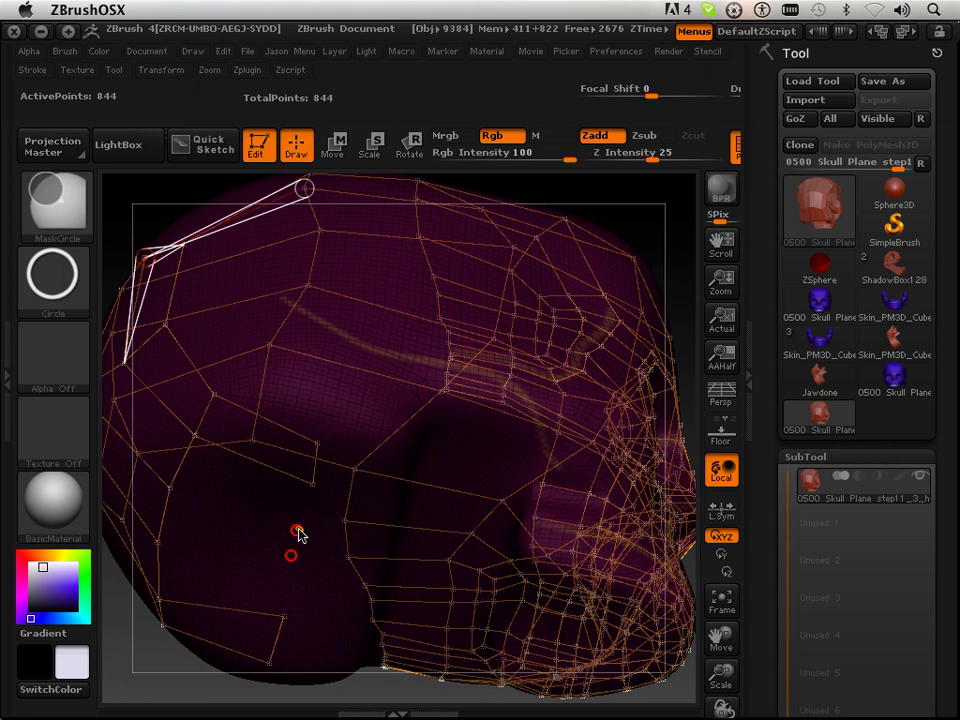
{"action": "left_click", "coordinate": [312, 487], "text": "ctrl"}
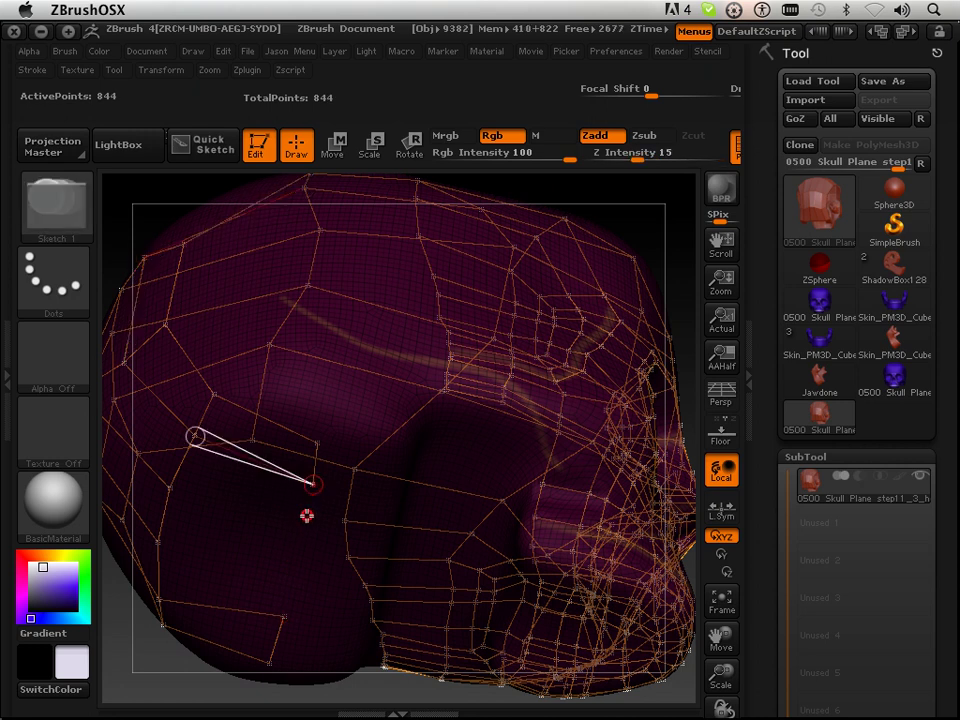
- Add two points on the skull's underside, extending forward from the outer and inner points of the rear edge
{"action": "mouse_move", "coordinate": [176, 684]}
{"action": "left_mouse_down"}
{"action": "mouse_move", "coordinate": [154, 651]}
{"action": "mouse_move", "coordinate": [174, 587]}
{"action": "mouse_move", "coordinate": [150, 587]}
{"action": "mouse_move", "coordinate": [169, 620]}
{"action": "mouse_move", "coordinate": [133, 630]}
{"action": "mouse_move", "coordinate": [165, 624]}
{"action": "mouse_move", "coordinate": [192, 549]}
{"action": "left_mouse_up"}
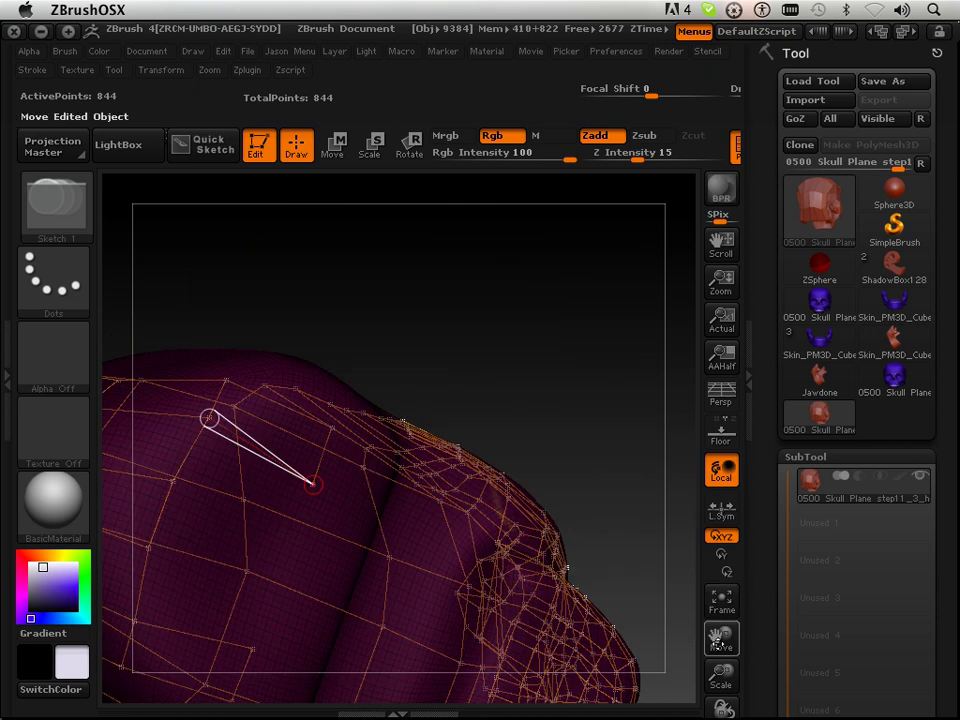
{"action": "left_click_drag", "start_coordinate": [717, 640], "coordinate": [780, 574]}
{"action": "key", "text": "a"}
{"action": "left_click_drag", "start_coordinate": [571, 238], "coordinate": [555, 223]}
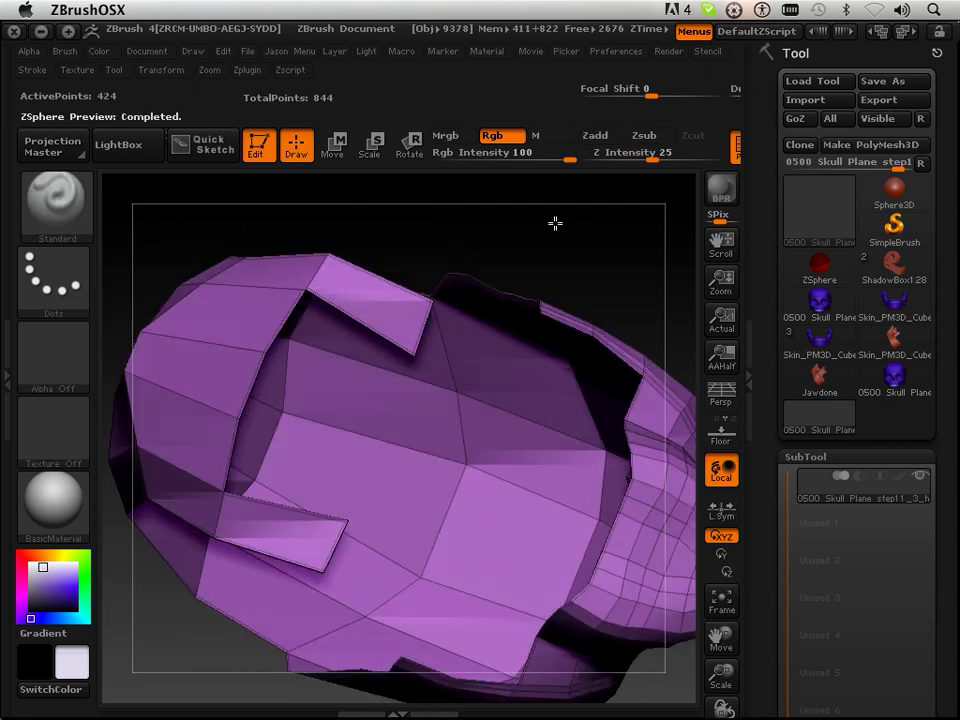
{"action": "key", "text": "a"}
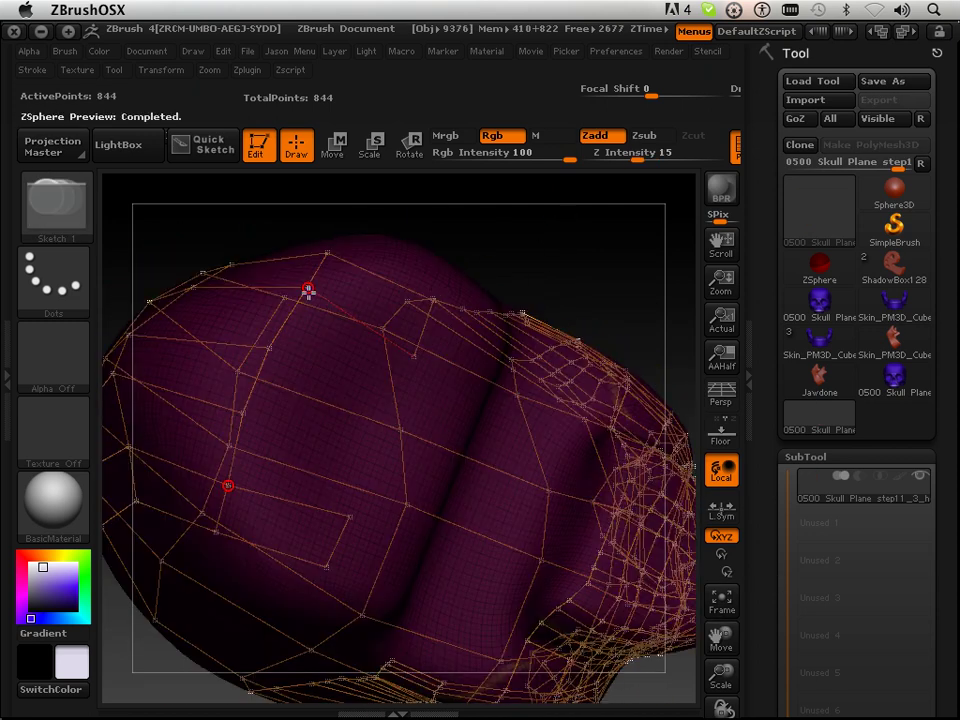
{"action": "left_click", "coordinate": [308, 291], "text": "ctrl"}
{"action": "left_click", "coordinate": [329, 354]}
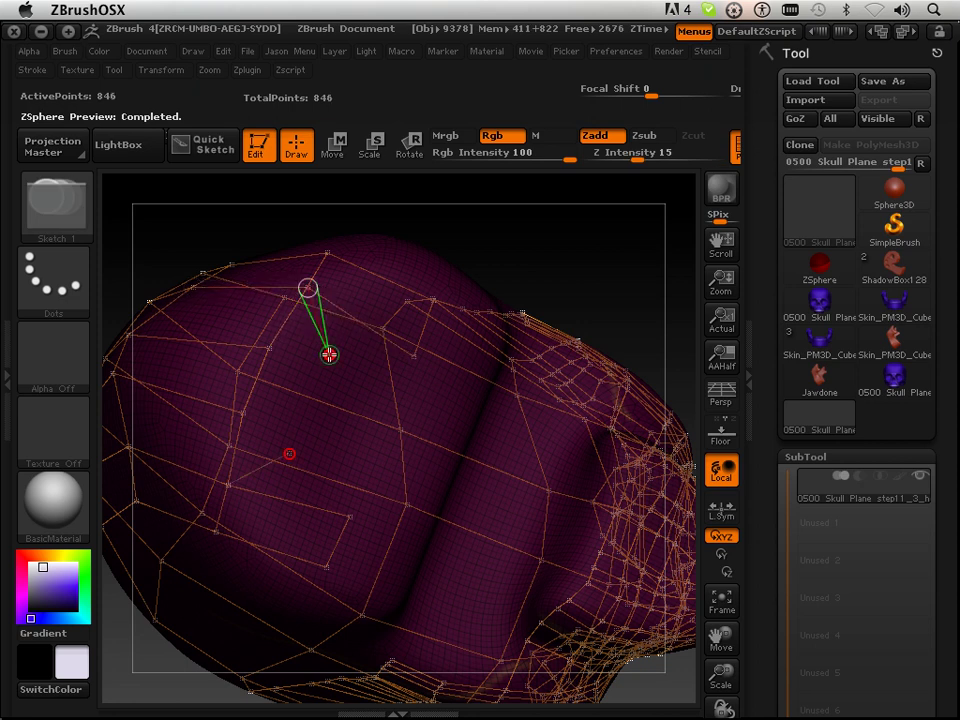
{"action": "left_click", "coordinate": [272, 350], "text": "ctrl"}
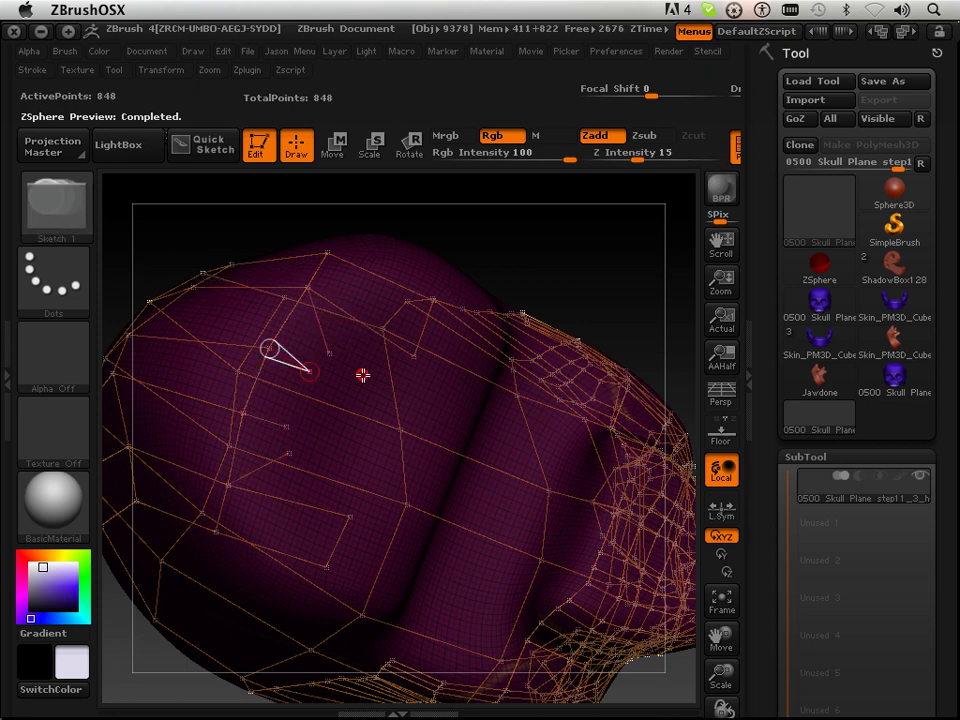
- Add a point inward from the inner corner of the side flap on the skull's underside
{"action": "left_click_drag", "start_coordinate": [521, 252], "coordinate": [519, 248]}
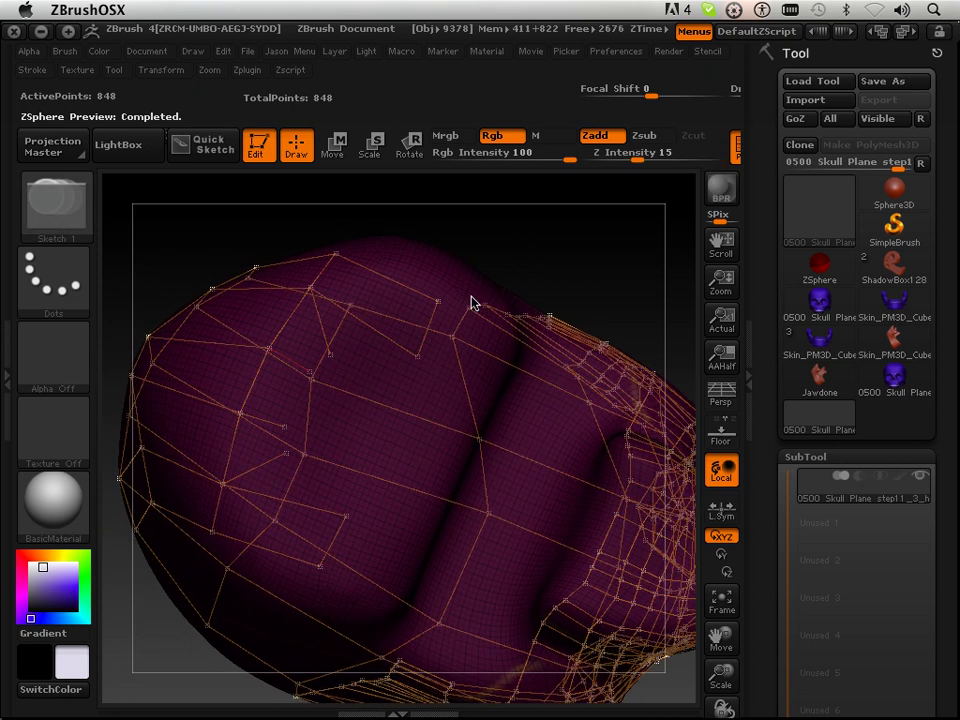
{"action": "left_click", "coordinate": [419, 359], "text": "shift"}
{"action": "left_click", "coordinate": [405, 381]}
{"action": "left_click", "coordinate": [407, 383], "text": "shift"}
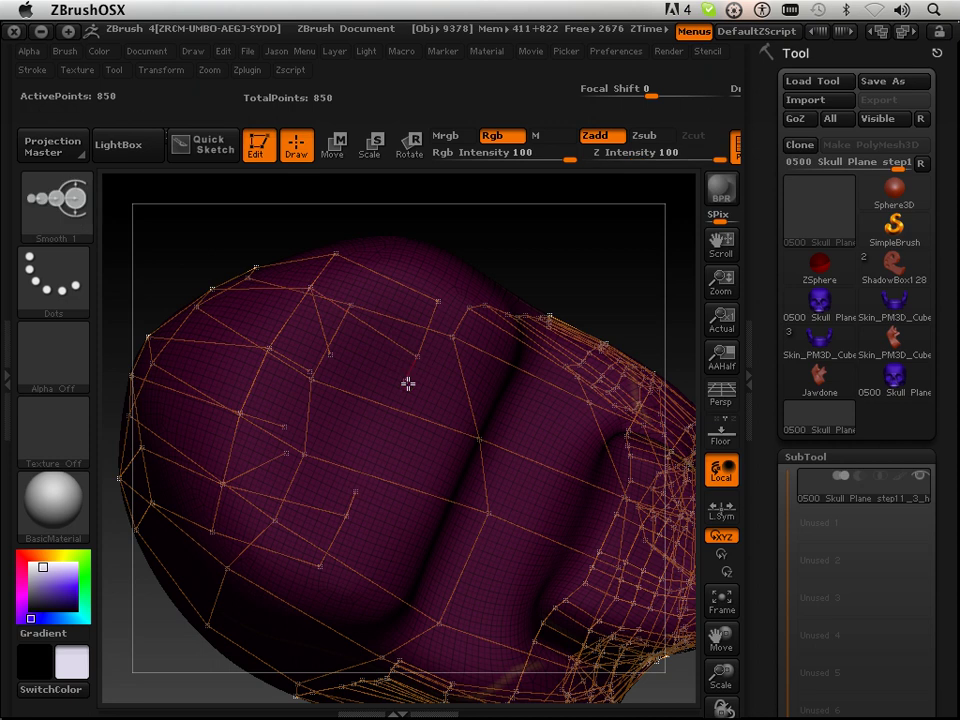
- Link the new underside points into a continuous edge joining both mirrored halves, and check the skin preview
{"action": "left_click_drag", "start_coordinate": [509, 248], "coordinate": [506, 250]}
{"action": "left_click", "coordinate": [310, 372]}
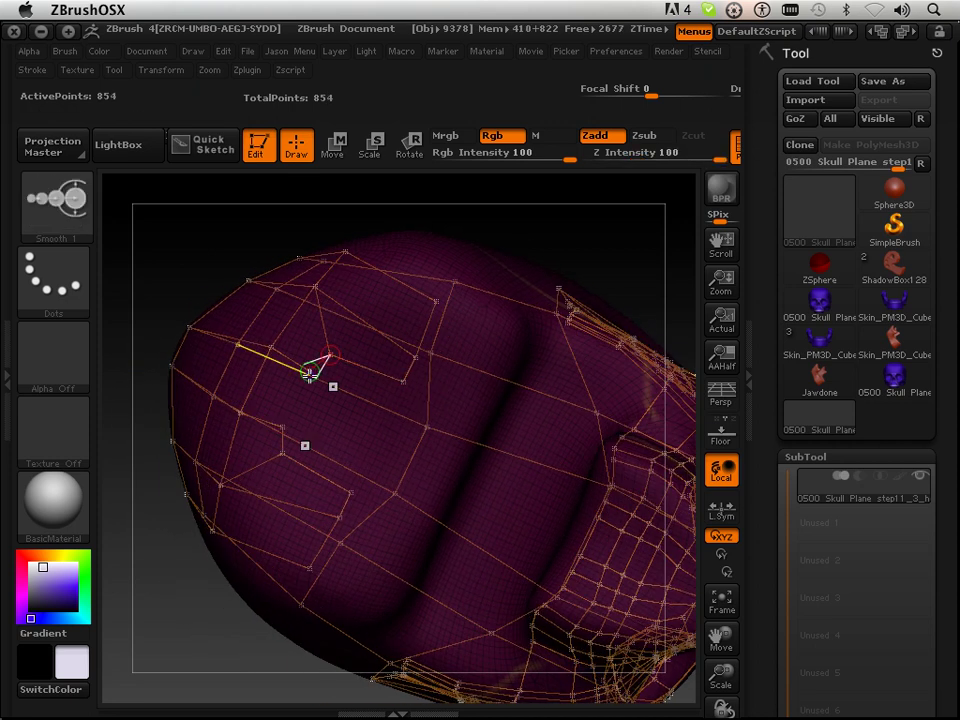
{"action": "left_click", "coordinate": [310, 372], "text": "shift"}
{"action": "key", "text": "a"}
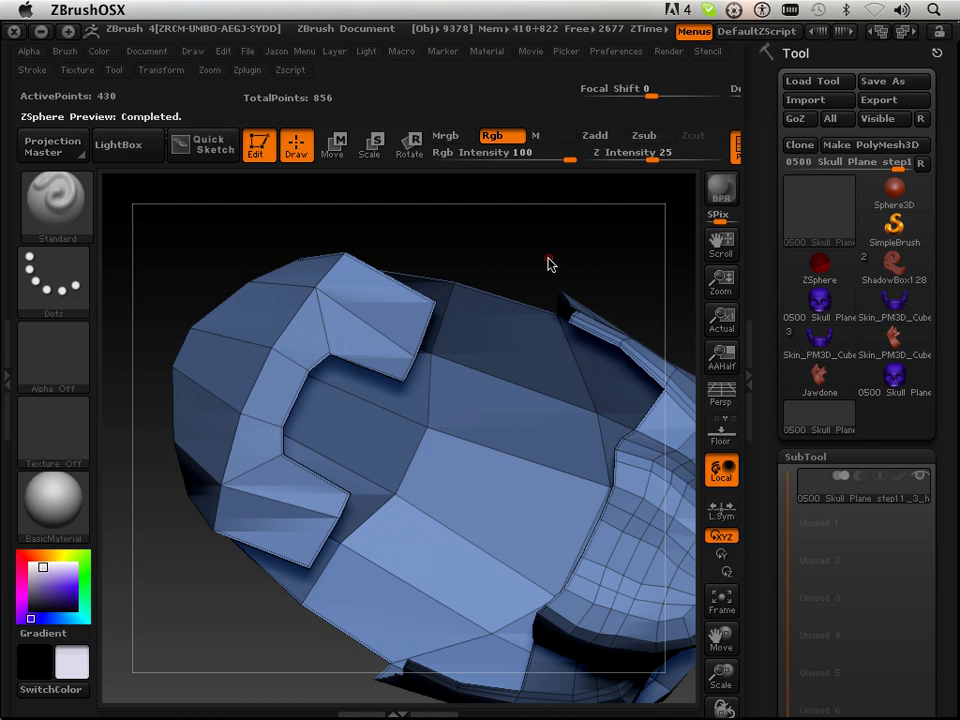
{"action": "mouse_move", "coordinate": [548, 263]}
{"action": "left_mouse_down"}
{"action": "mouse_move", "coordinate": [572, 240]}
{"action": "mouse_move", "coordinate": [544, 285]}
{"action": "left_mouse_up"}
{"action": "key", "text": "a"}
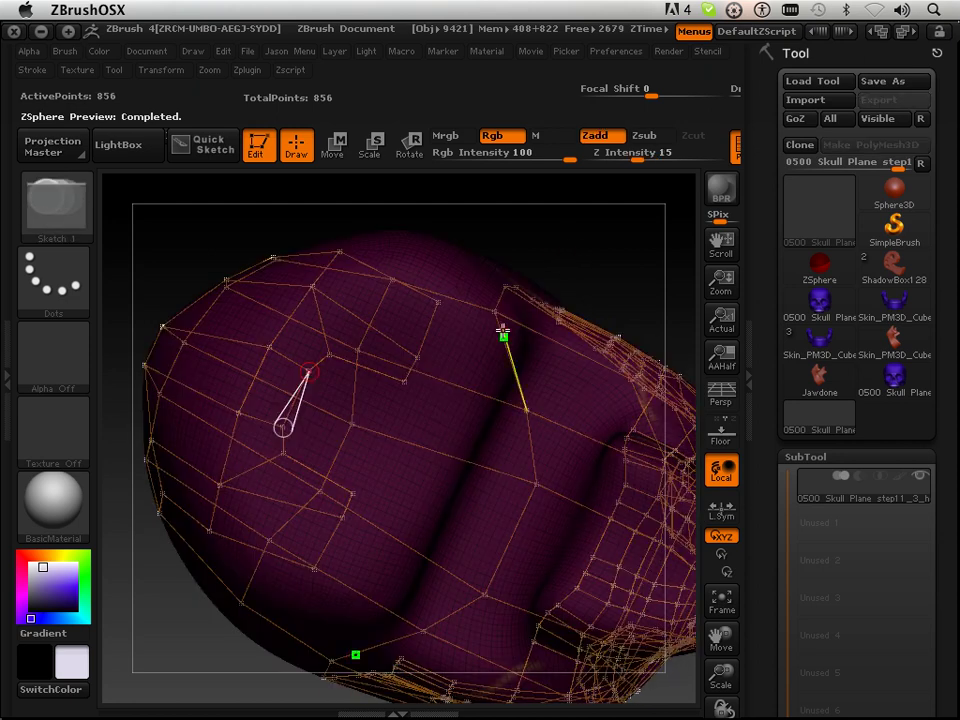
- Add two points forward of the side flap's inner corner on the underside, link them with their mirrored counterparts, and check the skin preview
{"action": "key", "text": "shift"}
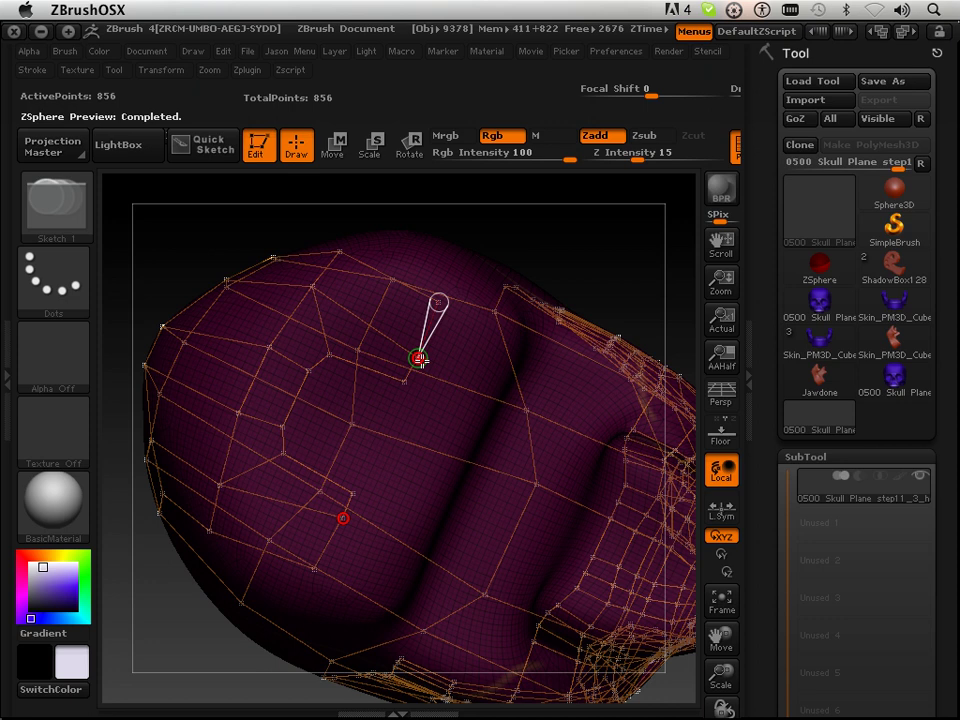
{"action": "left_click", "coordinate": [420, 360], "text": "shift"}
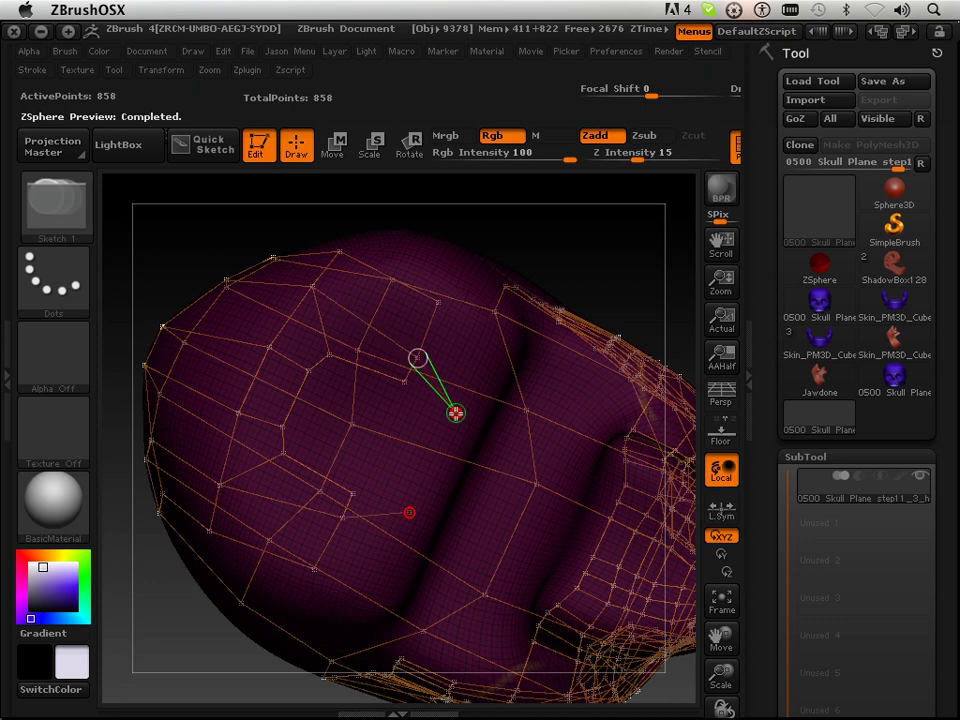
{"action": "left_click", "coordinate": [456, 413], "text": "ctrl"}
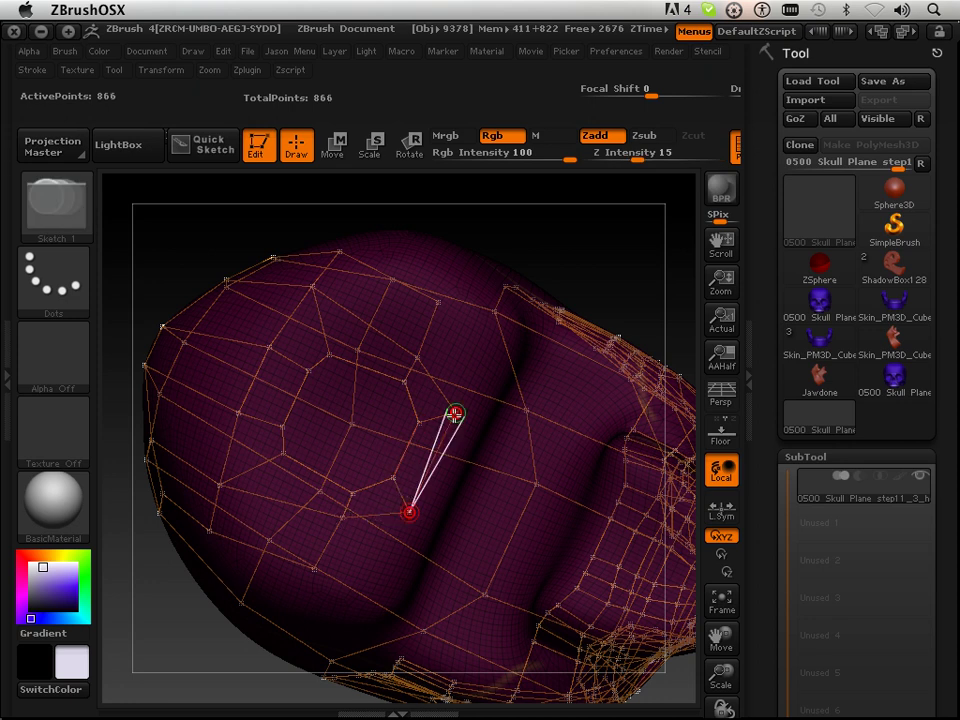
{"action": "key", "text": "a"}
{"action": "mouse_move", "coordinate": [512, 252]}
{"action": "left_mouse_down"}
{"action": "mouse_move", "coordinate": [497, 310]}
{"action": "mouse_move", "coordinate": [523, 229]}
{"action": "mouse_move", "coordinate": [510, 265]}
{"action": "left_mouse_up"}
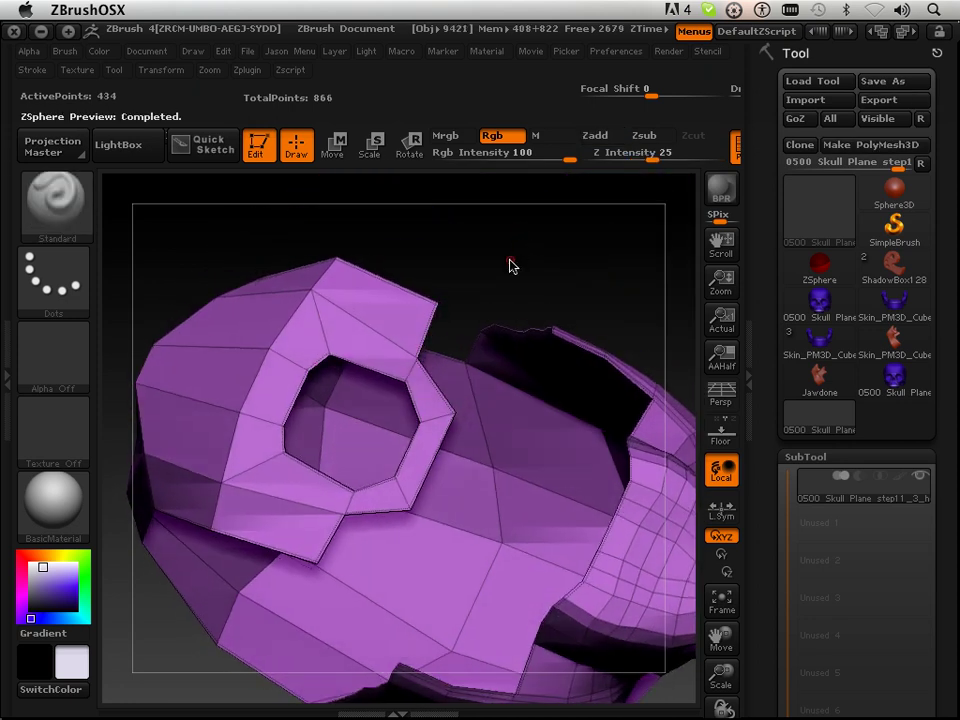
- Link the points across the remaining hole in the skull's underside to close it, and check the skin preview
{"action": "key", "text": "a"}
{"action": "left_click", "coordinate": [418, 423], "text": "ctrl"}
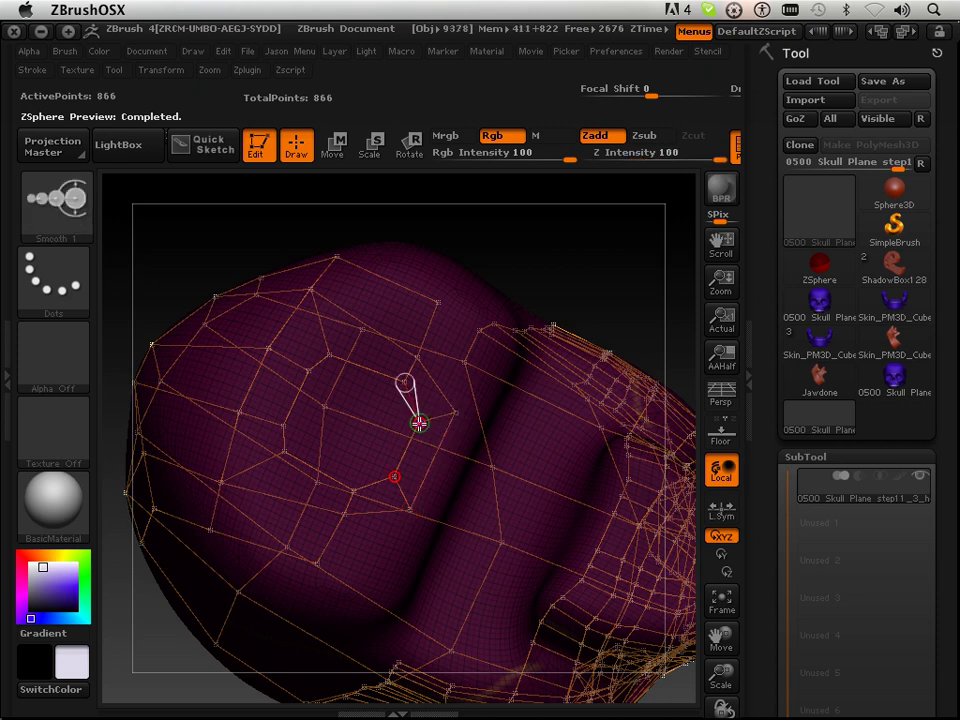
{"action": "key", "text": "shift+a"}
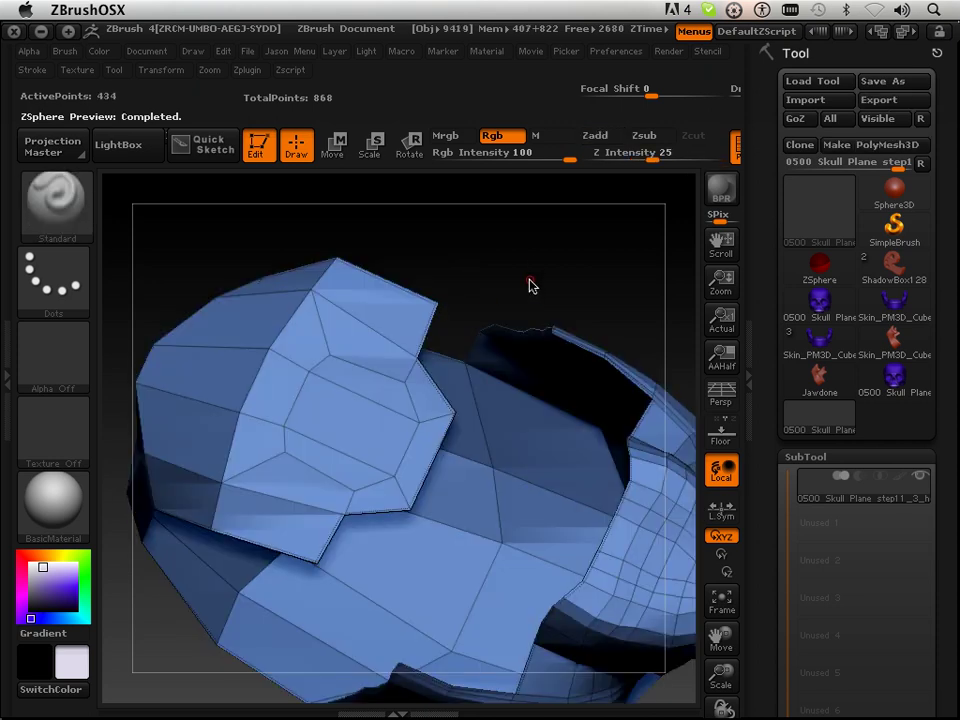
{"action": "left_click_drag", "start_coordinate": [534, 253], "coordinate": [448, 329]}
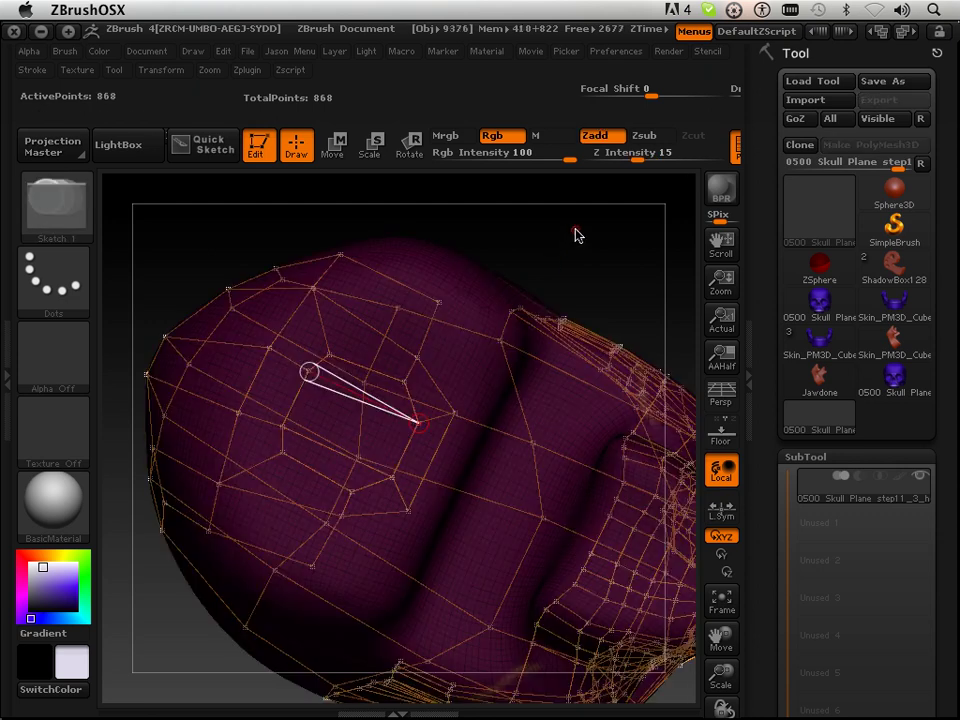
{"action": "mouse_move", "coordinate": [575, 231]}
{"action": "left_mouse_down"}
{"action": "mouse_move", "coordinate": [564, 240]}
{"action": "mouse_move", "coordinate": [579, 229]}
{"action": "left_mouse_up"}
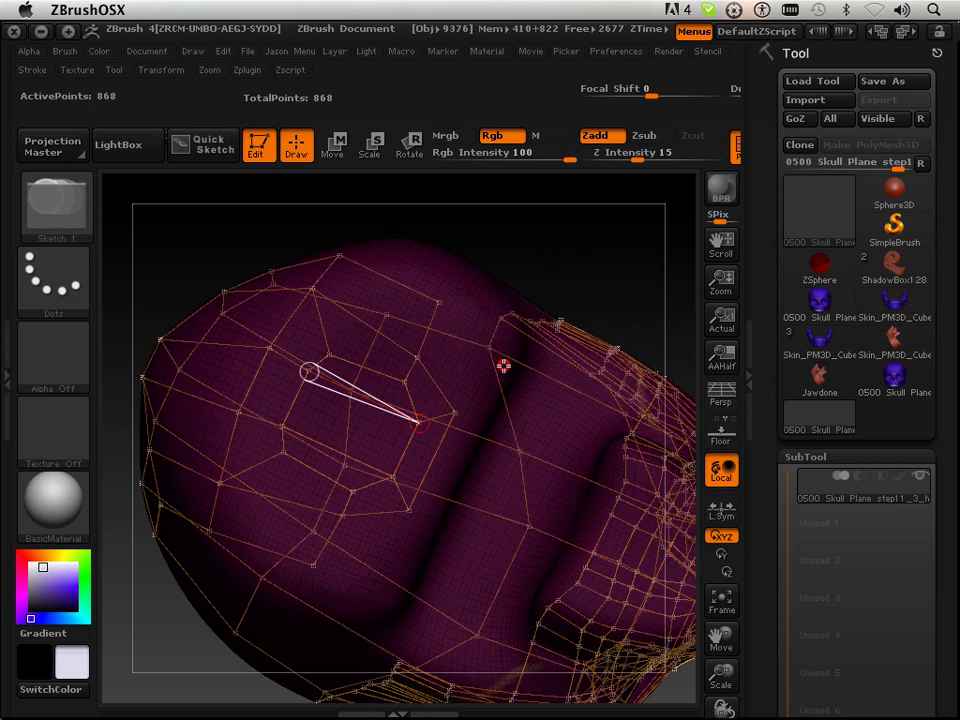
{"action": "left_click", "coordinate": [456, 416], "text": "shift"}
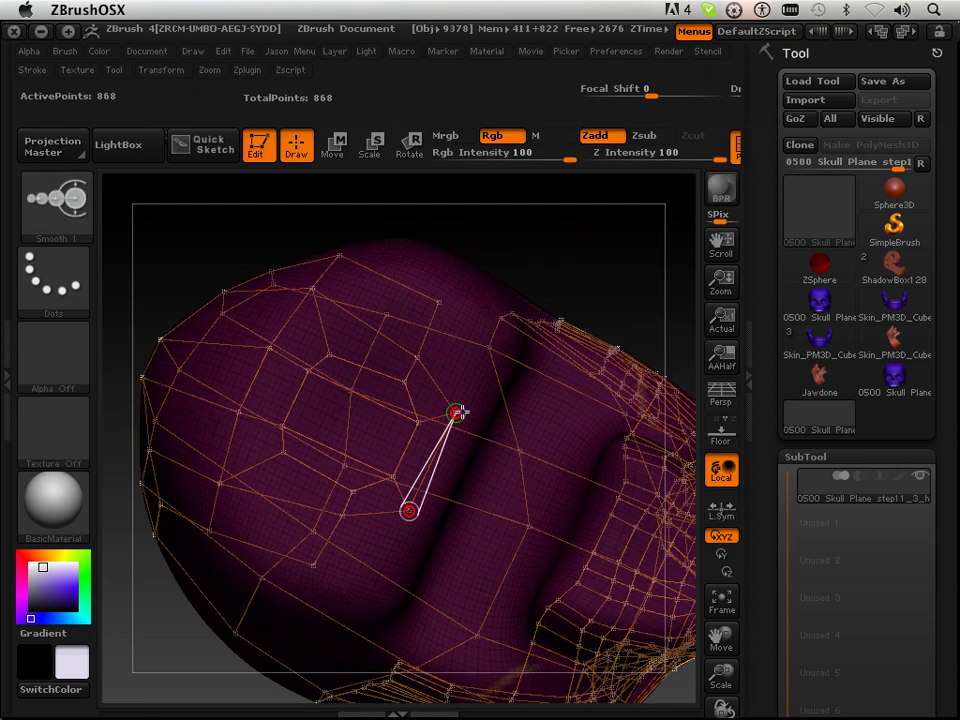
{"action": "left_click", "coordinate": [528, 396], "text": "shift"}
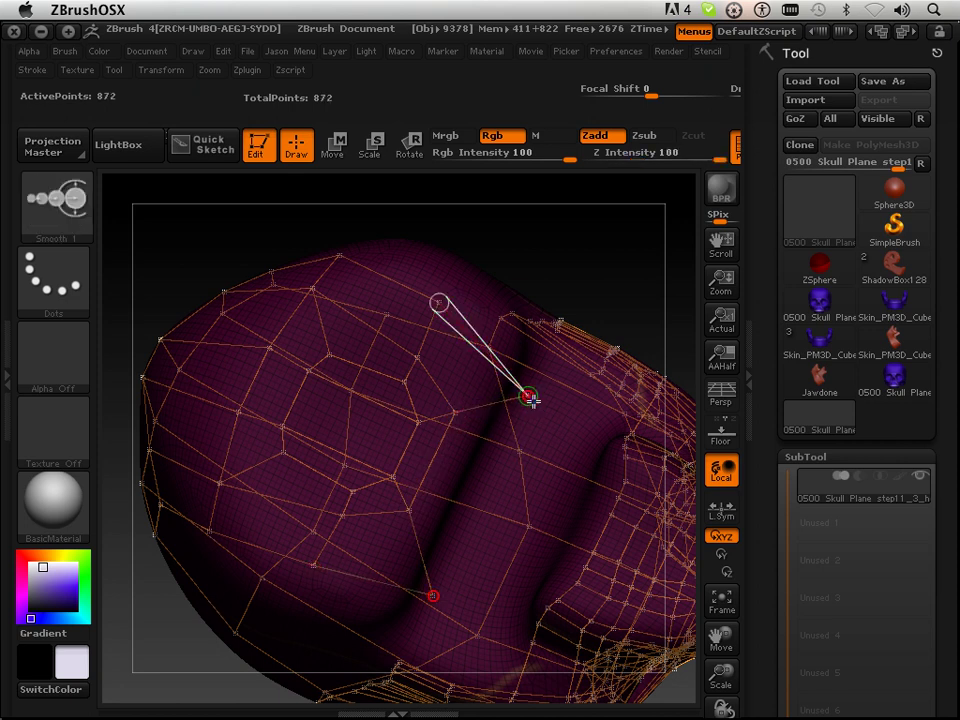
{"action": "left_click", "coordinate": [531, 400], "text": "shift"}
{"action": "mouse_move", "coordinate": [567, 286]}
{"action": "left_mouse_down"}
{"action": "mouse_move", "coordinate": [542, 290]}
{"action": "mouse_move", "coordinate": [520, 343]}
{"action": "mouse_move", "coordinate": [540, 358]}
{"action": "mouse_move", "coordinate": [542, 328]}
{"action": "mouse_move", "coordinate": [543, 345]}
{"action": "left_mouse_up"}
{"action": "left_click", "coordinate": [547, 379], "text": "alt"}
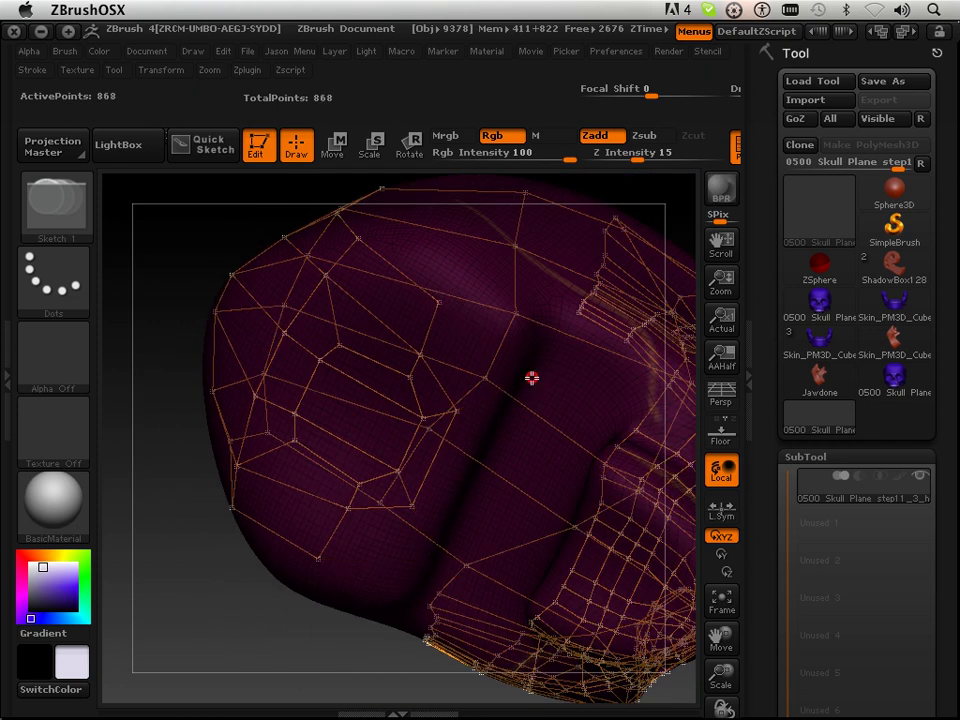
- Add a point outward from the front corner of the underside patch and link it to the side flap's outer corner
{"action": "mouse_move", "coordinate": [163, 411]}
{"action": "left_mouse_down"}
{"action": "mouse_move", "coordinate": [158, 381]}
{"action": "mouse_move", "coordinate": [173, 352]}
{"action": "left_mouse_up"}
{"action": "left_click", "coordinate": [459, 400], "text": "shift"}
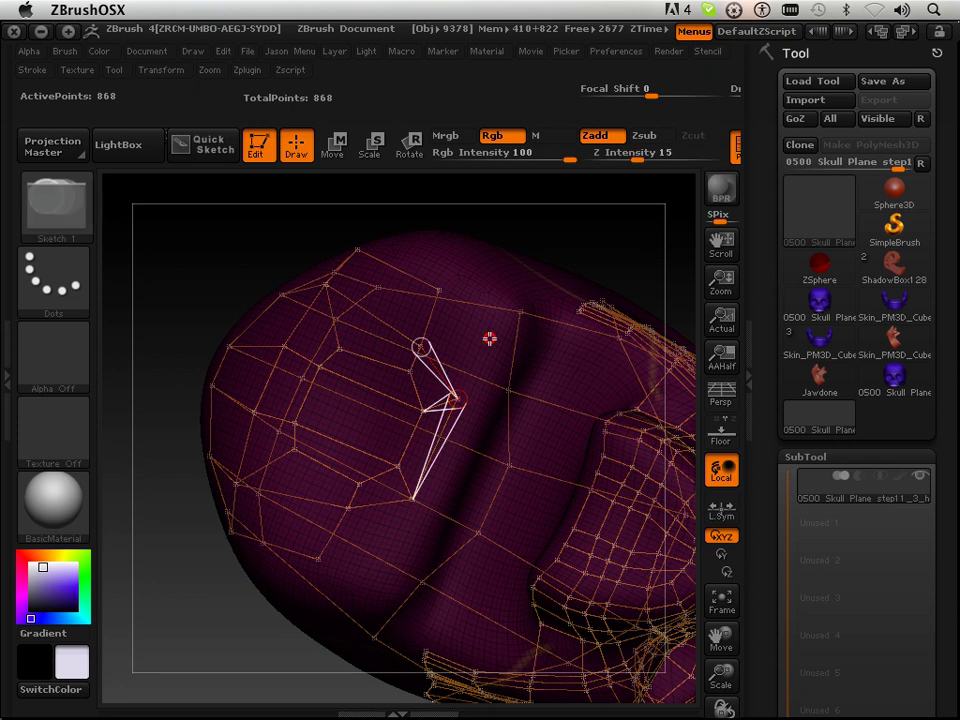
{"action": "left_click", "coordinate": [491, 338]}
{"action": "left_click", "coordinate": [491, 338], "text": "shift"}
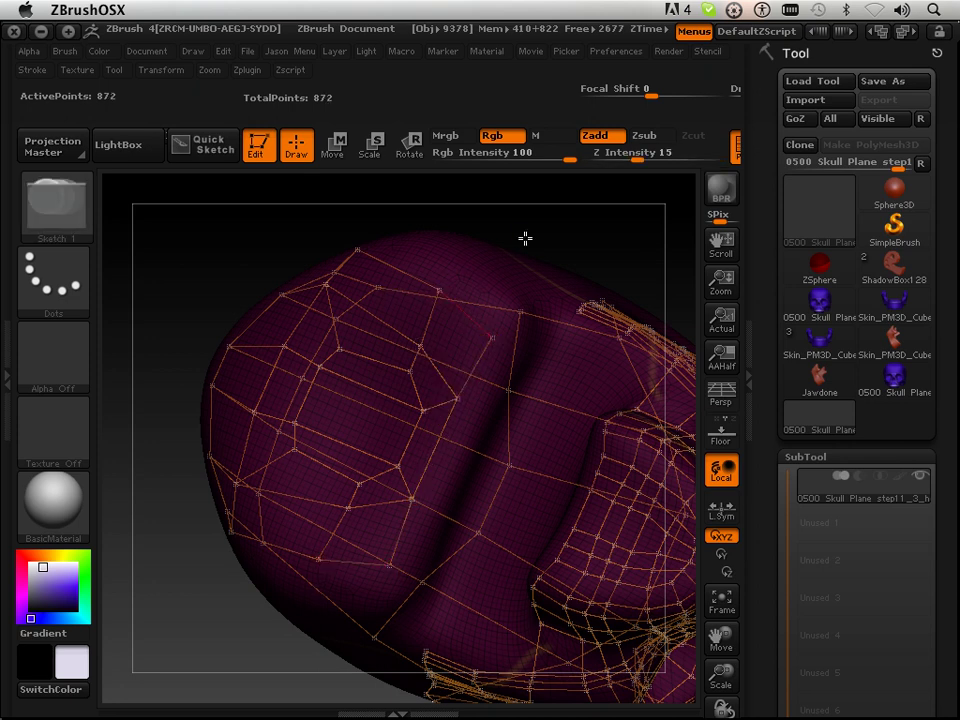
- Add a point on the side of the cranium behind the temple edge and link it to the row above
{"action": "left_click_drag", "start_coordinate": [525, 238], "coordinate": [568, 430]}
{"action": "left_click_drag", "start_coordinate": [712, 646], "coordinate": [642, 621]}
{"action": "left_click_drag", "start_coordinate": [635, 570], "coordinate": [292, 327]}
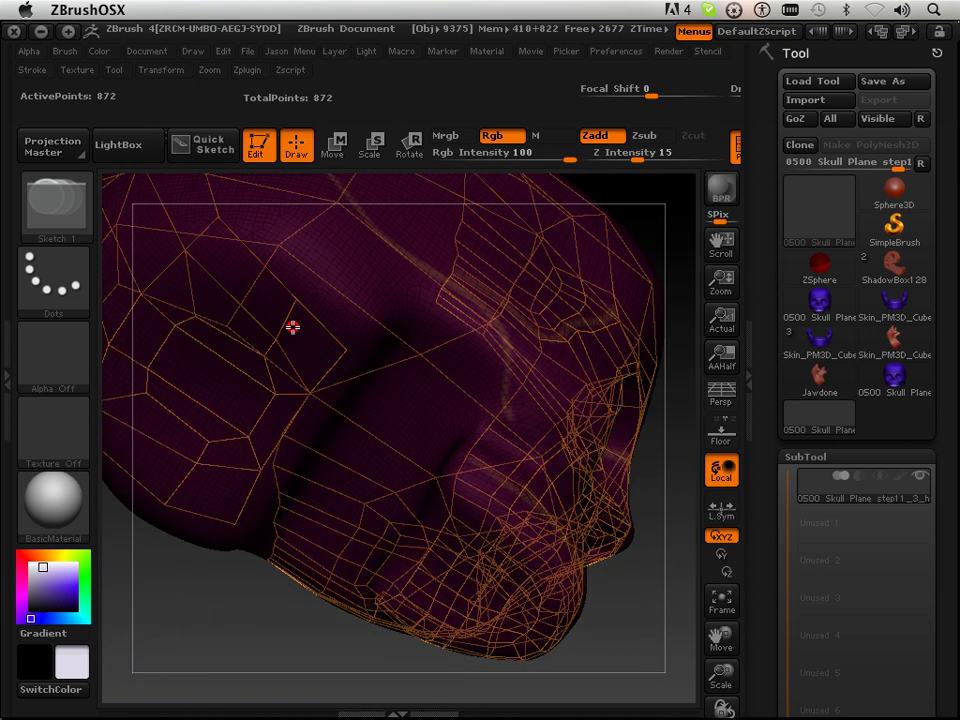
{"action": "mouse_move", "coordinate": [650, 473]}
{"action": "left_mouse_down"}
{"action": "mouse_move", "coordinate": [643, 530]}
{"action": "mouse_move", "coordinate": [653, 531]}
{"action": "mouse_move", "coordinate": [657, 495]}
{"action": "left_mouse_up"}
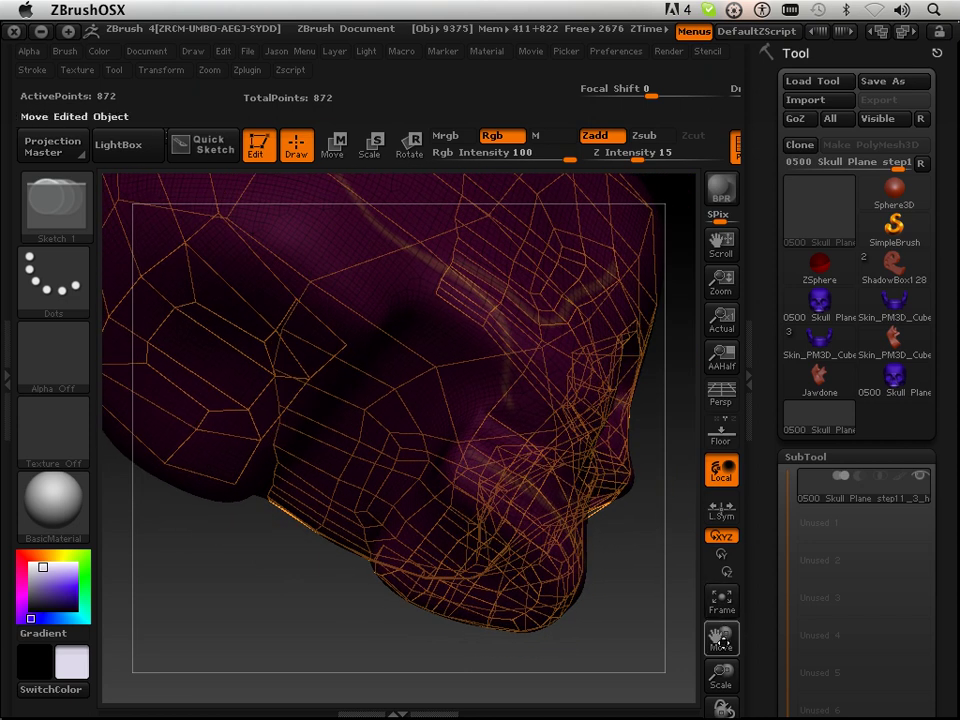
{"action": "left_click_drag", "start_coordinate": [722, 670], "coordinate": [722, 682]}
{"action": "left_click_drag", "start_coordinate": [622, 488], "coordinate": [614, 517]}
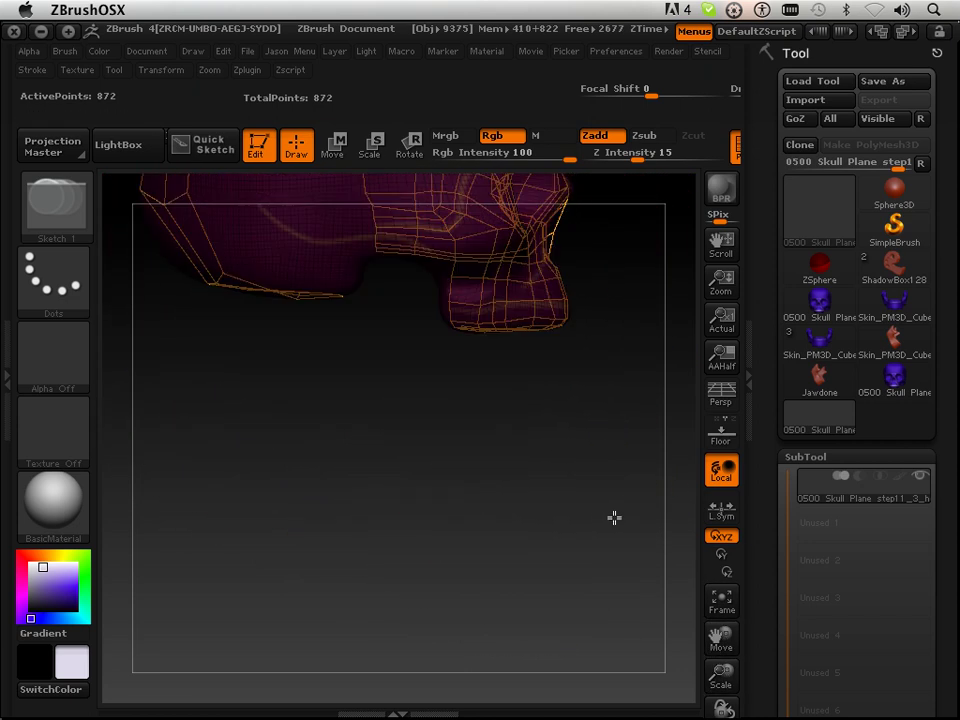
{"action": "left_click_drag", "start_coordinate": [721, 638], "coordinate": [771, 711]}
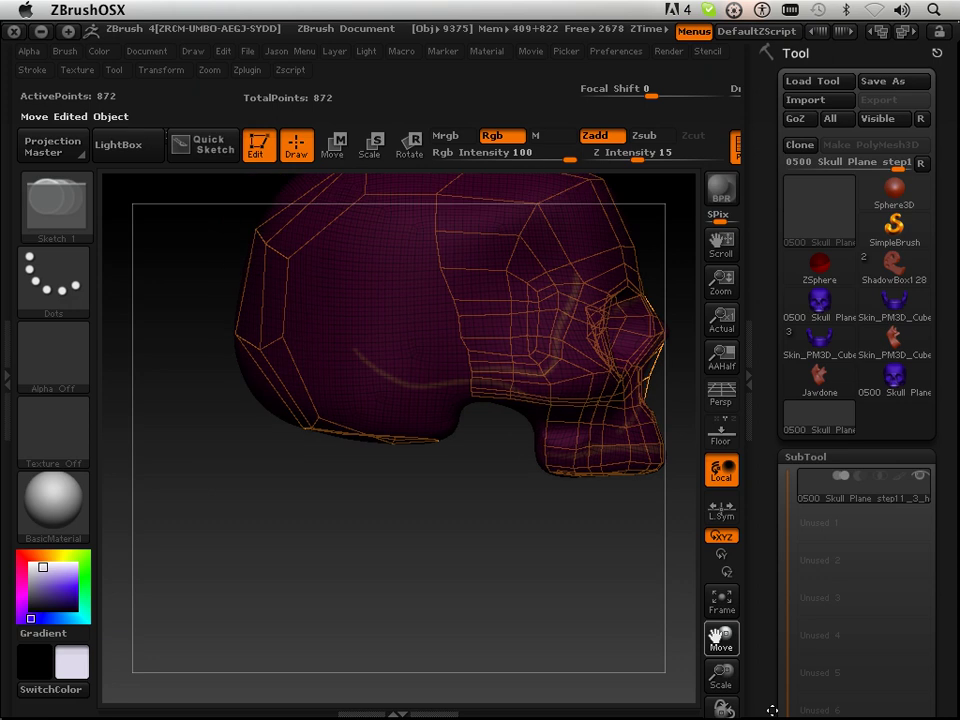
{"action": "mouse_move", "coordinate": [532, 538]}
{"action": "left_mouse_down"}
{"action": "mouse_move", "coordinate": [527, 519]}
{"action": "mouse_move", "coordinate": [546, 522]}
{"action": "mouse_move", "coordinate": [537, 535]}
{"action": "left_mouse_up"}
{"action": "left_click_drag", "start_coordinate": [726, 681], "coordinate": [718, 702]}
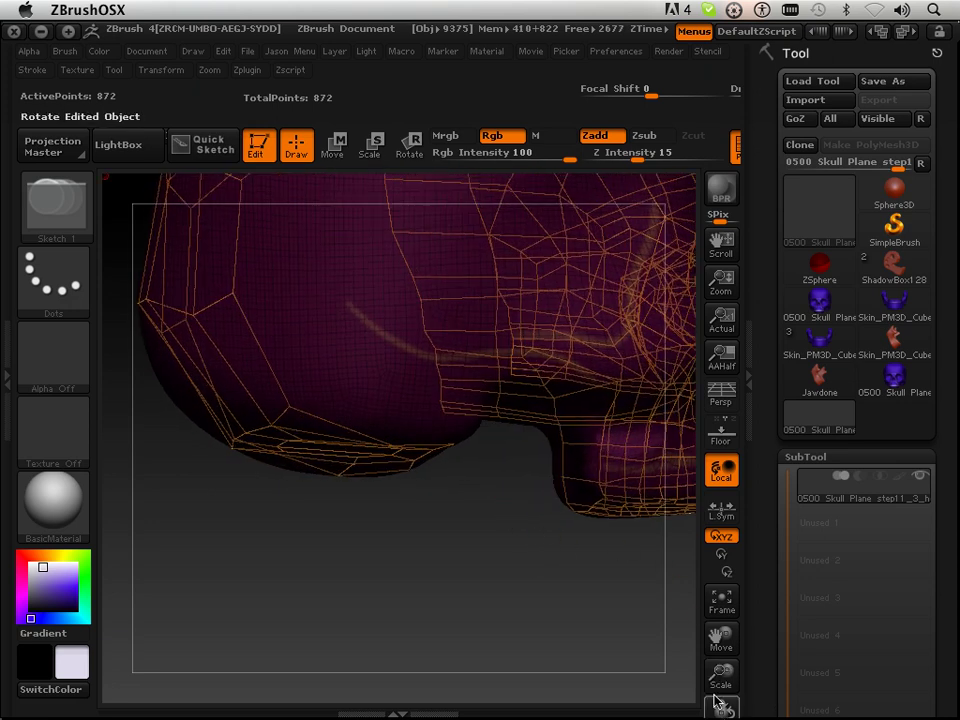
{"action": "left_click_drag", "start_coordinate": [709, 630], "coordinate": [705, 702]}
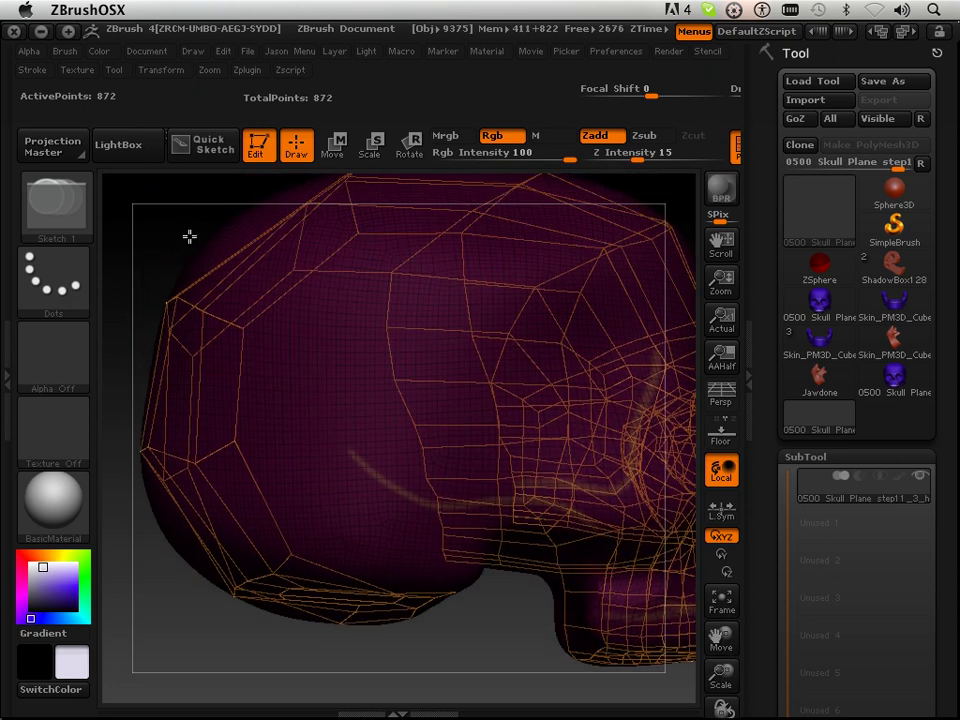
{"action": "mouse_move", "coordinate": [190, 236]}
{"action": "left_mouse_down"}
{"action": "mouse_move", "coordinate": [206, 270]}
{"action": "mouse_move", "coordinate": [172, 279]}
{"action": "mouse_move", "coordinate": [181, 274]}
{"action": "left_mouse_up"}
{"action": "left_click", "coordinate": [447, 304], "text": "shift"}
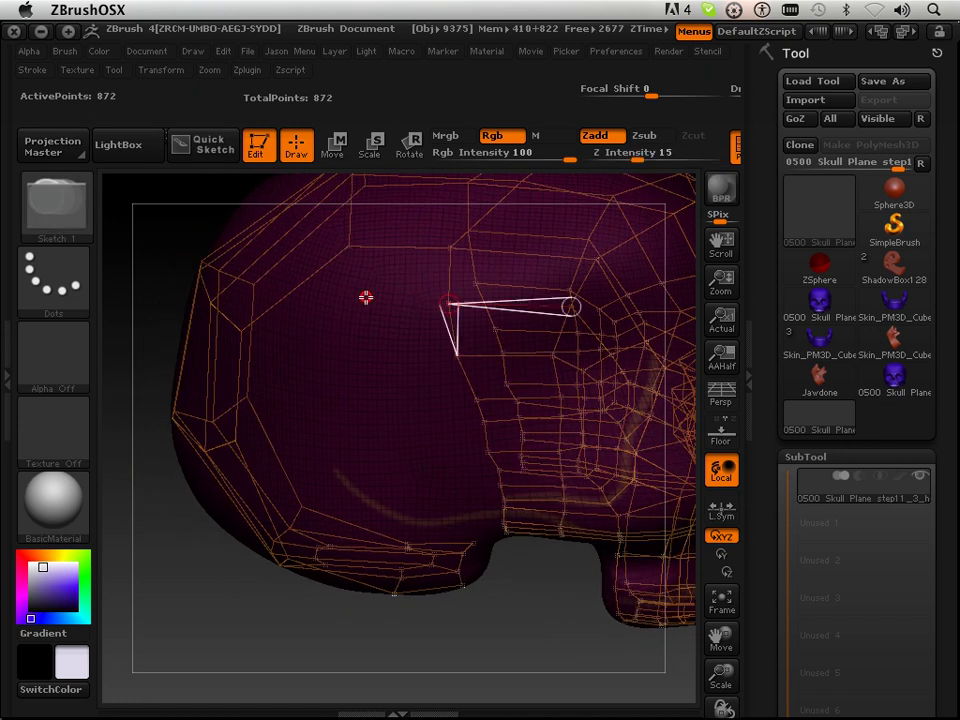
{"action": "left_click", "coordinate": [359, 311]}
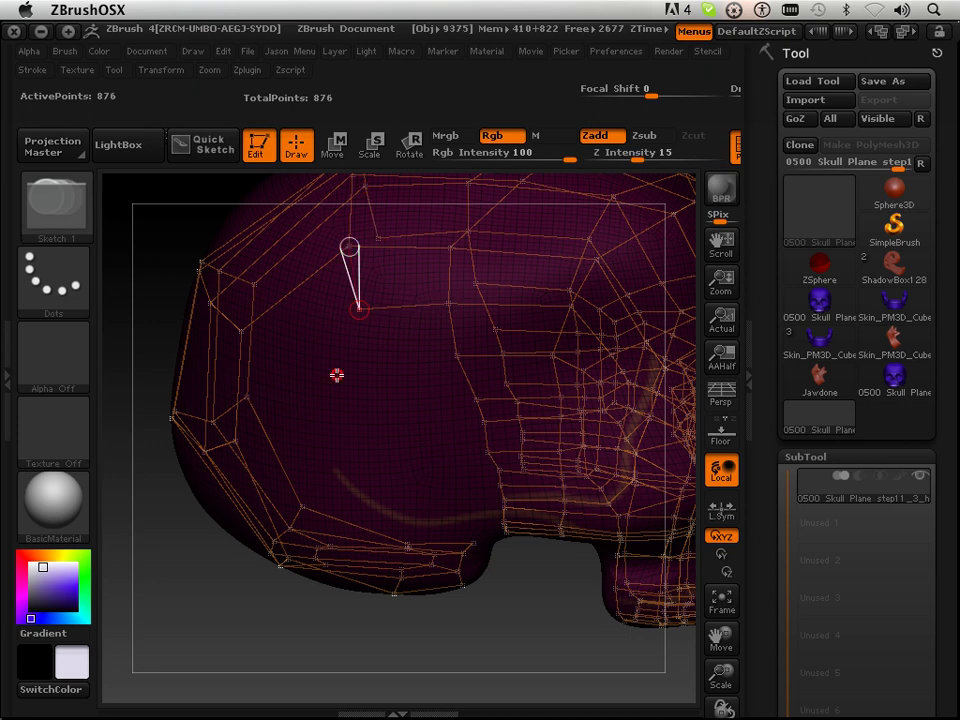
- Add a point at the upper rear side of the cranium, linking it to the previous side point and the rear strip
{"action": "mouse_move", "coordinate": [209, 562]}
{"action": "left_mouse_down"}
{"action": "mouse_move", "coordinate": [197, 585]}
{"action": "mouse_move", "coordinate": [228, 572]}
{"action": "left_mouse_up"}
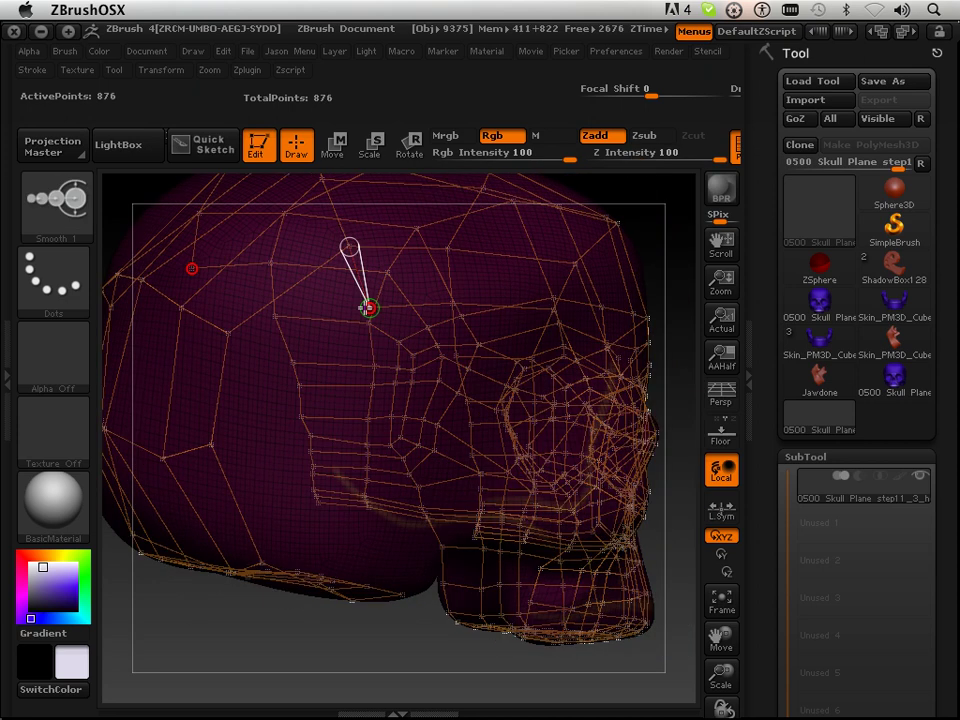
{"action": "left_click", "coordinate": [368, 308], "text": "shift"}
{"action": "left_click", "coordinate": [265, 374]}
{"action": "left_click", "coordinate": [266, 375], "text": "shift"}
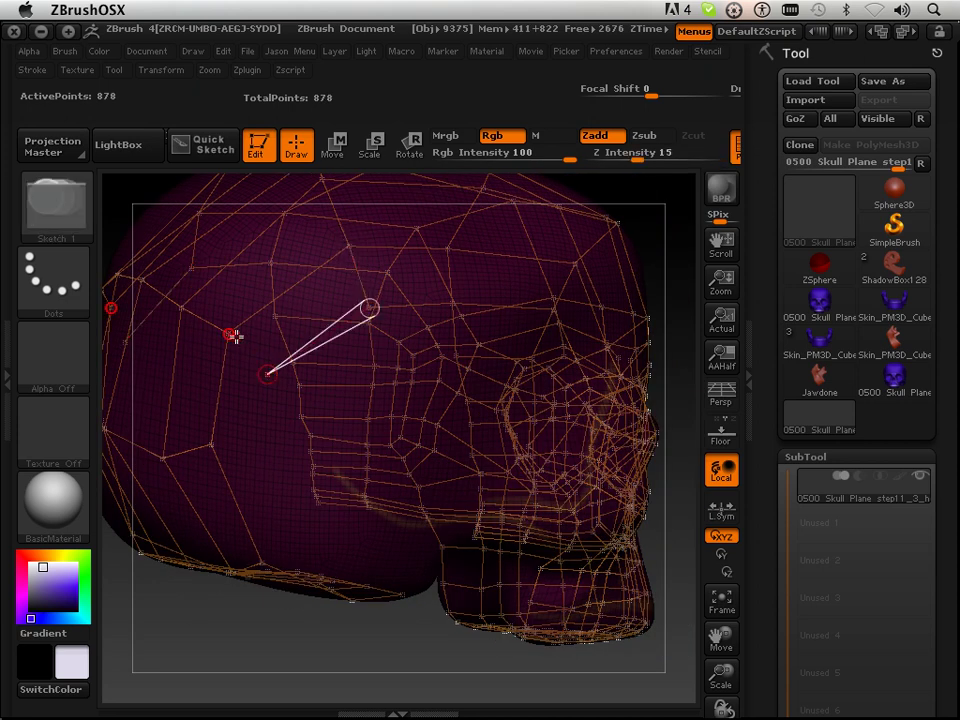
{"action": "left_click", "coordinate": [232, 335]}
{"action": "left_click", "coordinate": [268, 376], "text": "shift"}
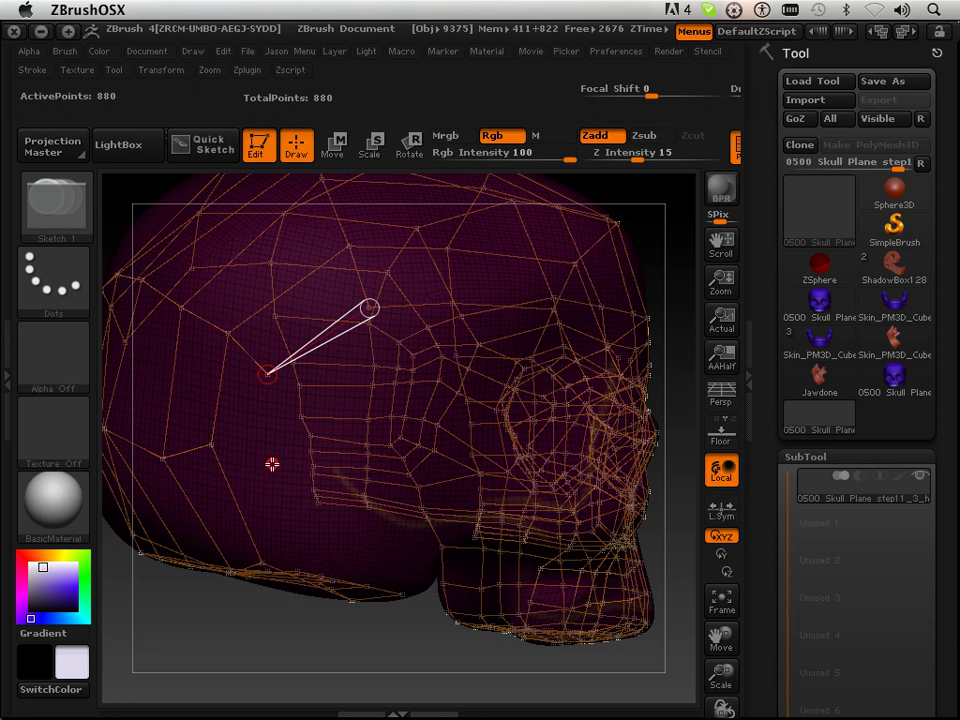
- Add a point lower down on the rear side of the cranium and link it to the back strip's edge
{"action": "left_click", "coordinate": [281, 455]}
{"action": "left_click", "coordinate": [283, 456], "text": "shift"}
{"action": "left_click", "coordinate": [212, 446]}
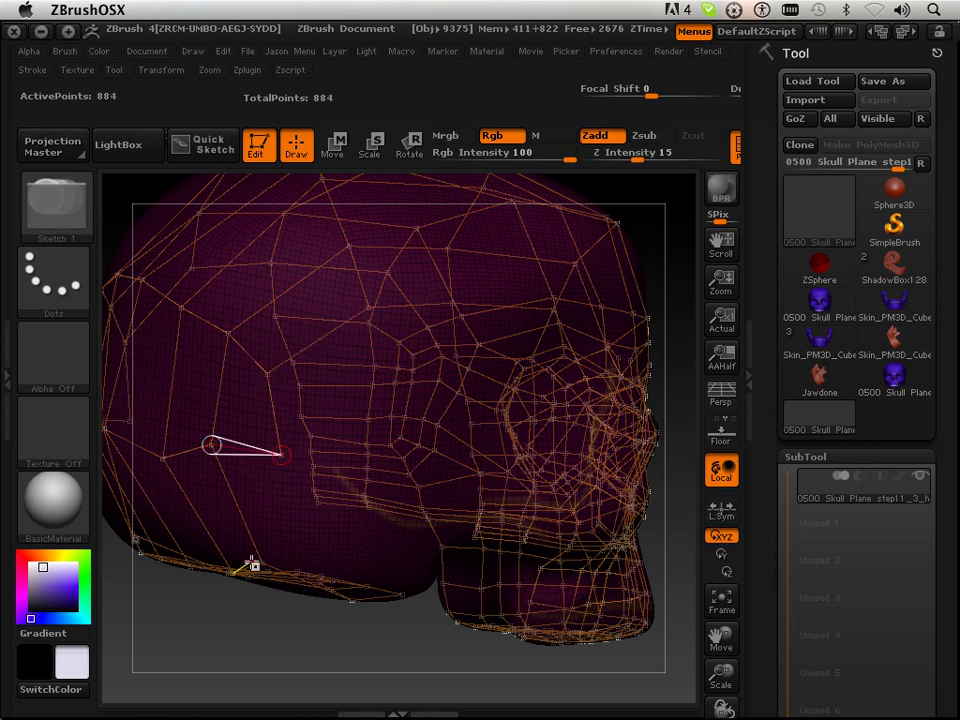
- Add a point at the lower rear side of the cranium, linking it to the underside edge and the point above
{"action": "mouse_move", "coordinate": [274, 649]}
{"action": "left_mouse_down"}
{"action": "mouse_move", "coordinate": [257, 626]}
{"action": "mouse_move", "coordinate": [268, 534]}
{"action": "left_mouse_up"}
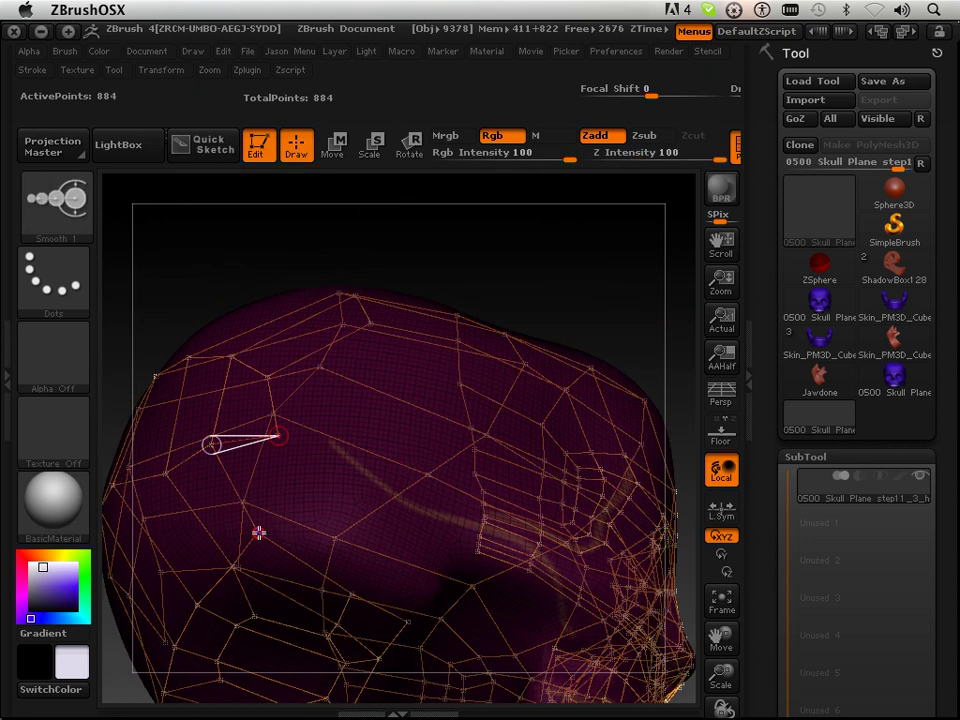
{"action": "left_click", "coordinate": [259, 533], "text": "shift"}
{"action": "left_click", "coordinate": [307, 497]}
{"action": "left_click", "coordinate": [307, 497], "text": "shift"}
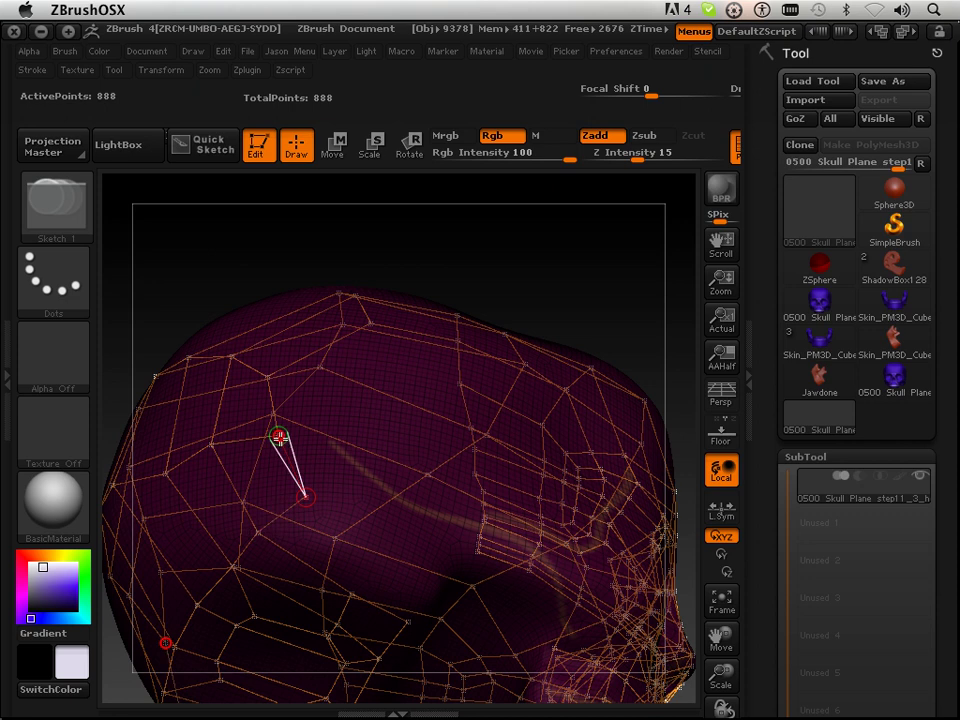
- Add a point above the underside flap's edge, continuing the new side row forward along the base of the cranium
{"action": "mouse_move", "coordinate": [477, 246]}
{"action": "left_mouse_down"}
{"action": "mouse_move", "coordinate": [461, 231]}
{"action": "mouse_move", "coordinate": [478, 208]}
{"action": "mouse_move", "coordinate": [456, 266]}
{"action": "left_mouse_up"}
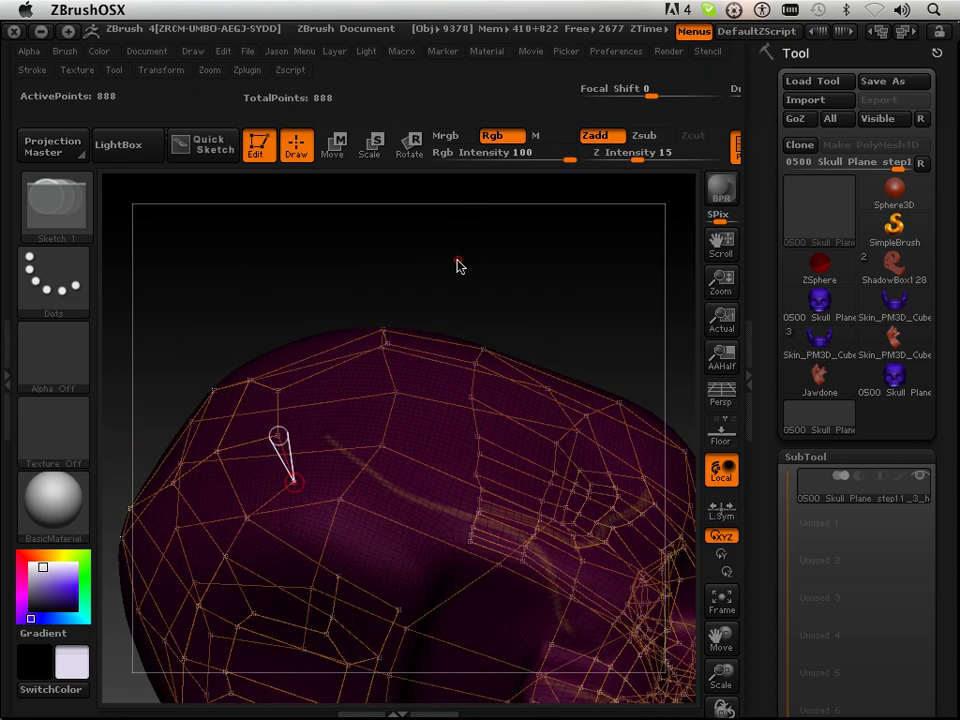
{"action": "key", "text": "shift"}
{"action": "left_click", "coordinate": [342, 574], "text": "shift"}
{"action": "left_click", "coordinate": [367, 532]}
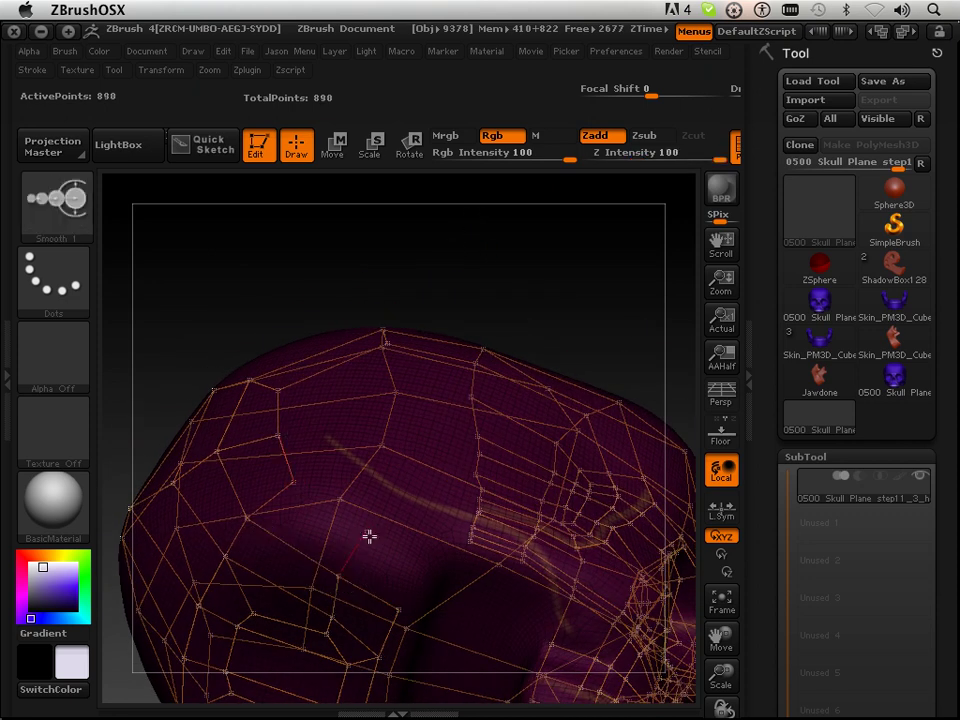
{"action": "left_click", "coordinate": [368, 535], "text": "shift"}
- Add a point above the underside patch's front corner and link it to the new row along the cranium's base
{"action": "mouse_move", "coordinate": [493, 263]}
{"action": "left_mouse_down"}
{"action": "mouse_move", "coordinate": [474, 306]}
{"action": "mouse_move", "coordinate": [499, 324]}
{"action": "mouse_move", "coordinate": [480, 291]}
{"action": "mouse_move", "coordinate": [489, 211]}
{"action": "mouse_move", "coordinate": [487, 226]}
{"action": "left_mouse_up"}
{"action": "key", "text": "shift"}
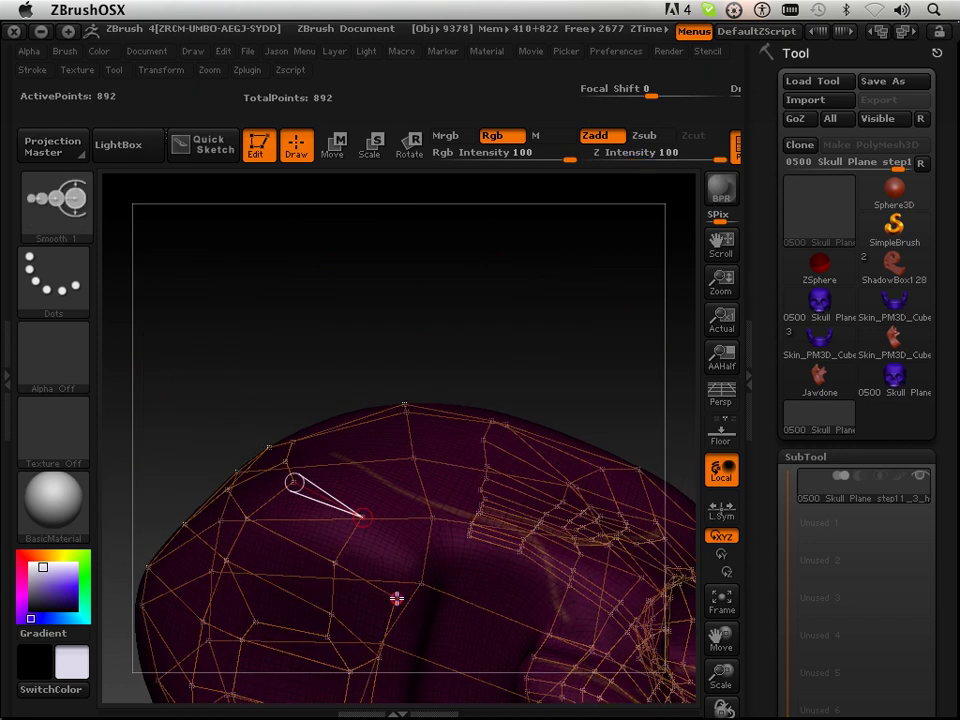
{"action": "left_click", "coordinate": [397, 598], "text": "shift"}
{"action": "left_click", "coordinate": [413, 544]}
{"action": "left_click", "coordinate": [413, 544], "text": "shift"}
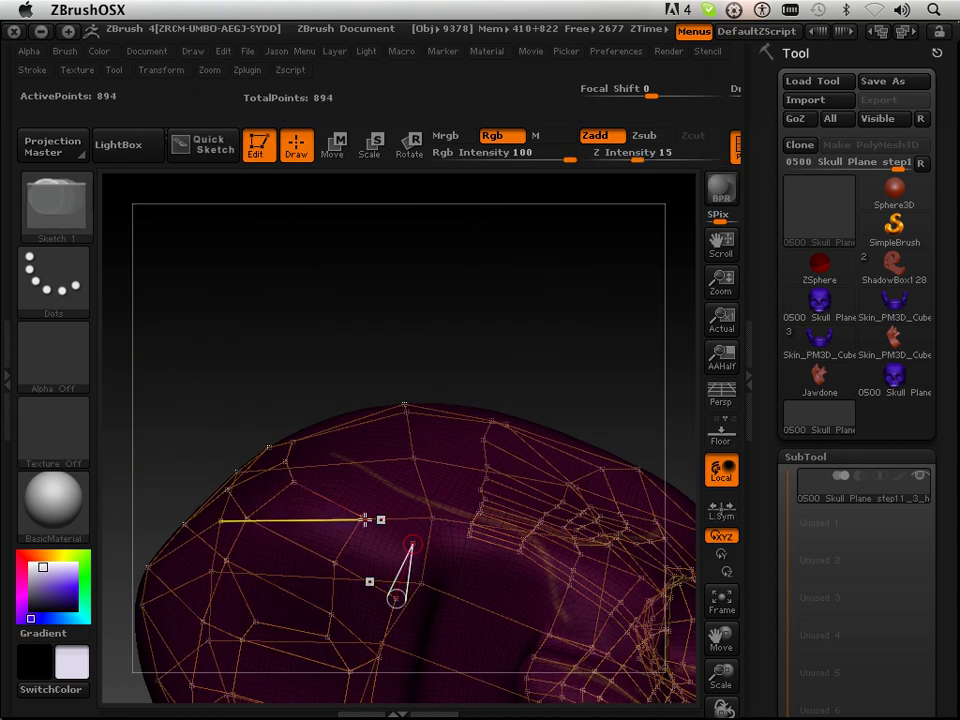
- Examine the skin preview of the new side strip around the back and base of the cranium
{"action": "left_click_drag", "start_coordinate": [470, 291], "coordinate": [493, 413]}
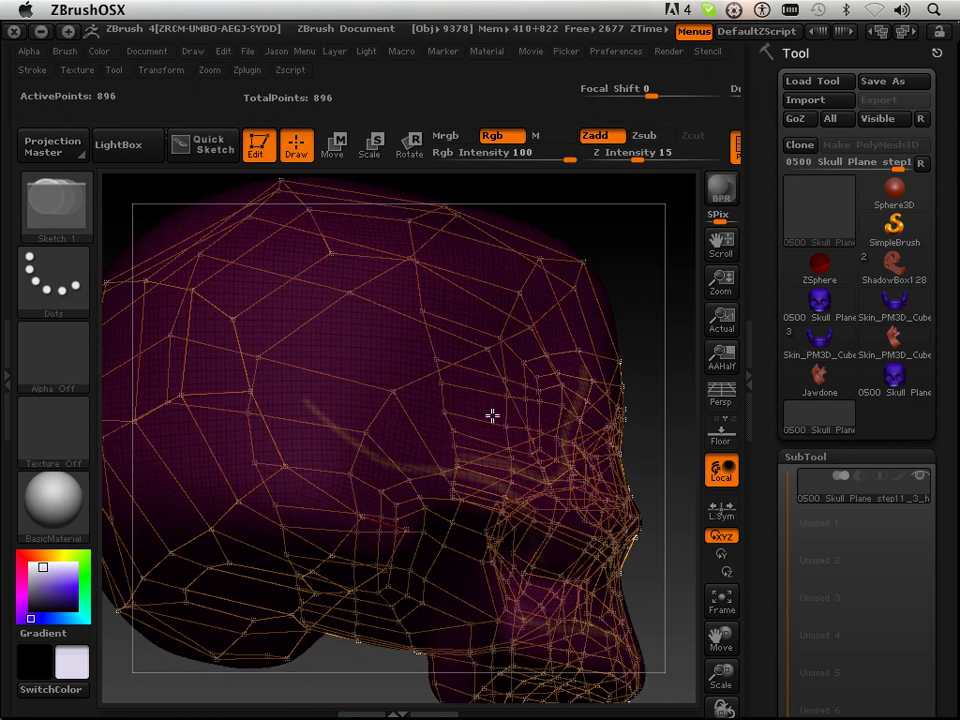
{"action": "key", "text": "a"}
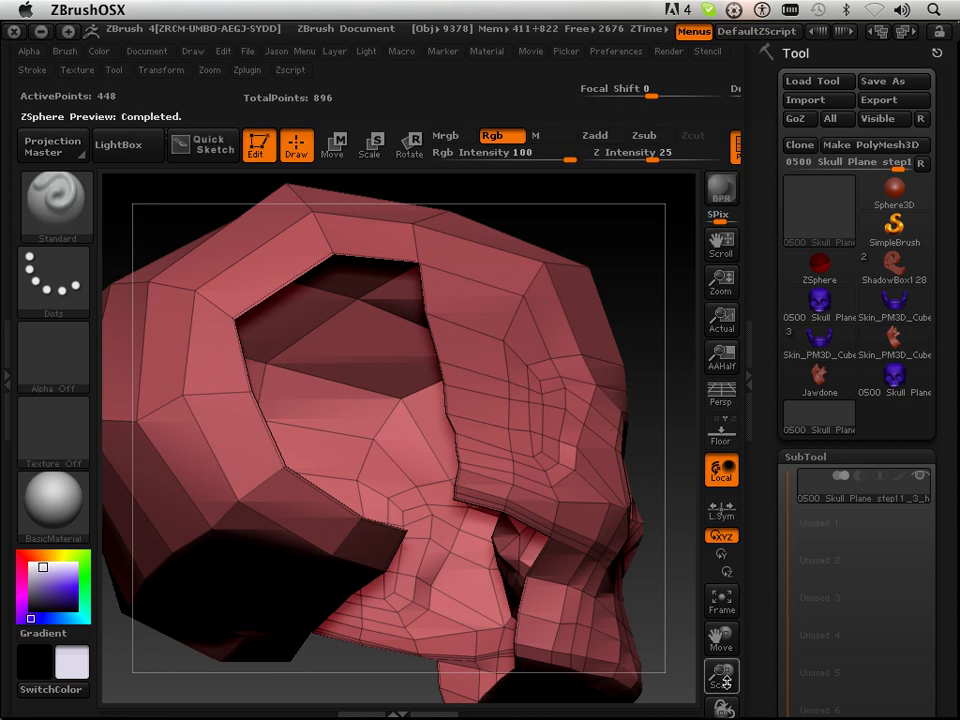
{"action": "left_click_drag", "start_coordinate": [727, 681], "coordinate": [722, 655]}
{"action": "left_click_drag", "start_coordinate": [606, 556], "coordinate": [604, 596]}
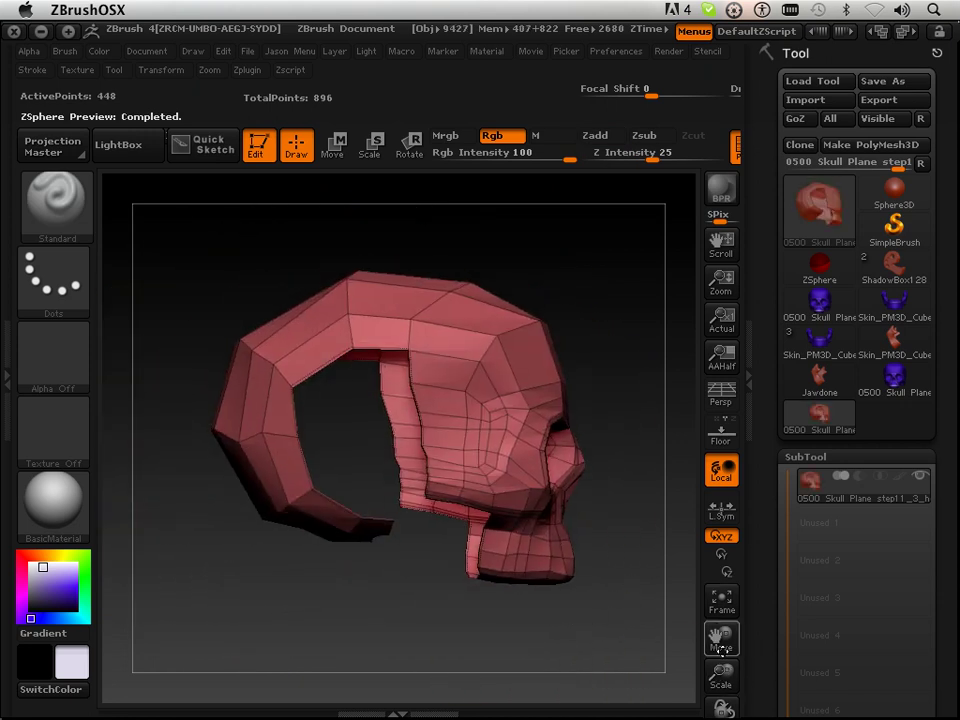
{"action": "left_click_drag", "start_coordinate": [722, 669], "coordinate": [716, 716]}
{"action": "key", "text": "a"}
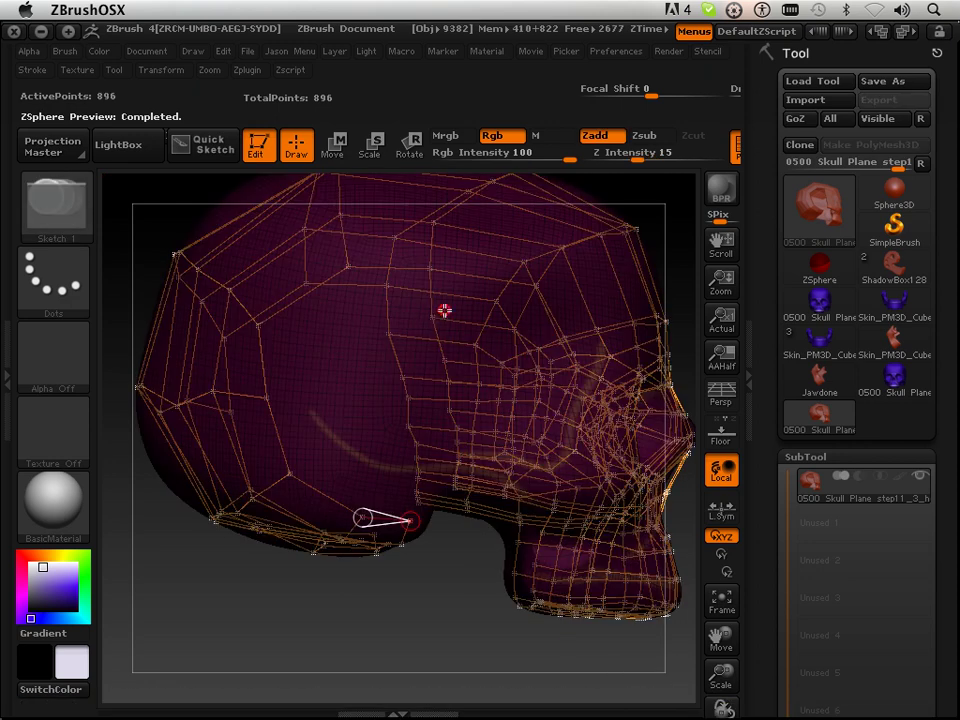
- Add two points along the upper side of the cranium, continuing a new inner row backward from the front patch and linking it to the row above
{"action": "left_click", "coordinate": [357, 331], "text": "shift"}
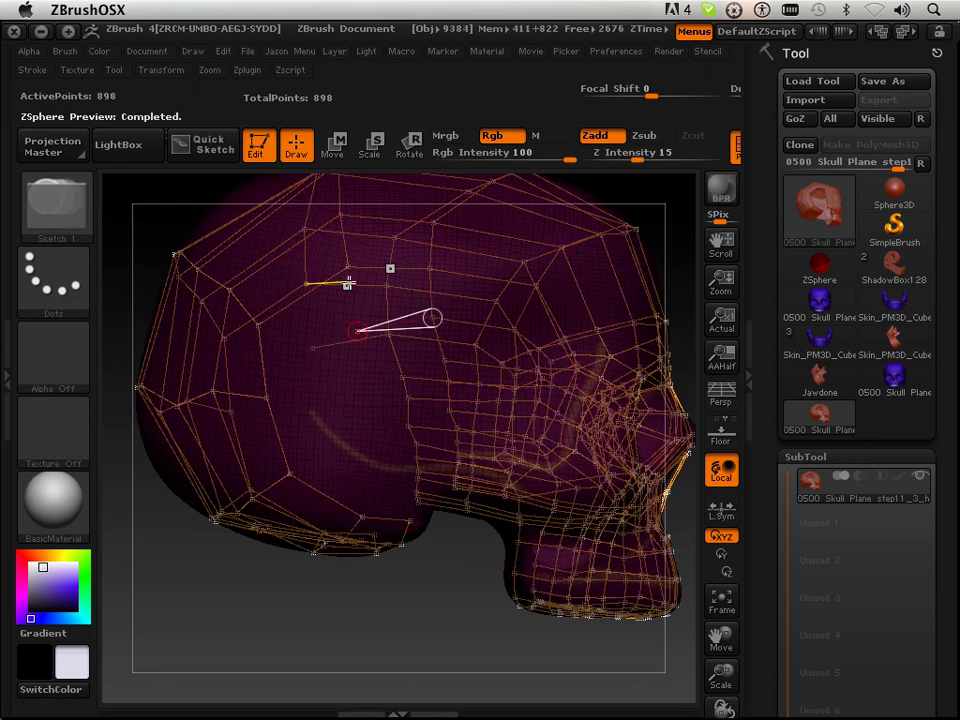
{"action": "left_click", "coordinate": [349, 269]}
{"action": "left_click", "coordinate": [356, 332], "text": "shift"}
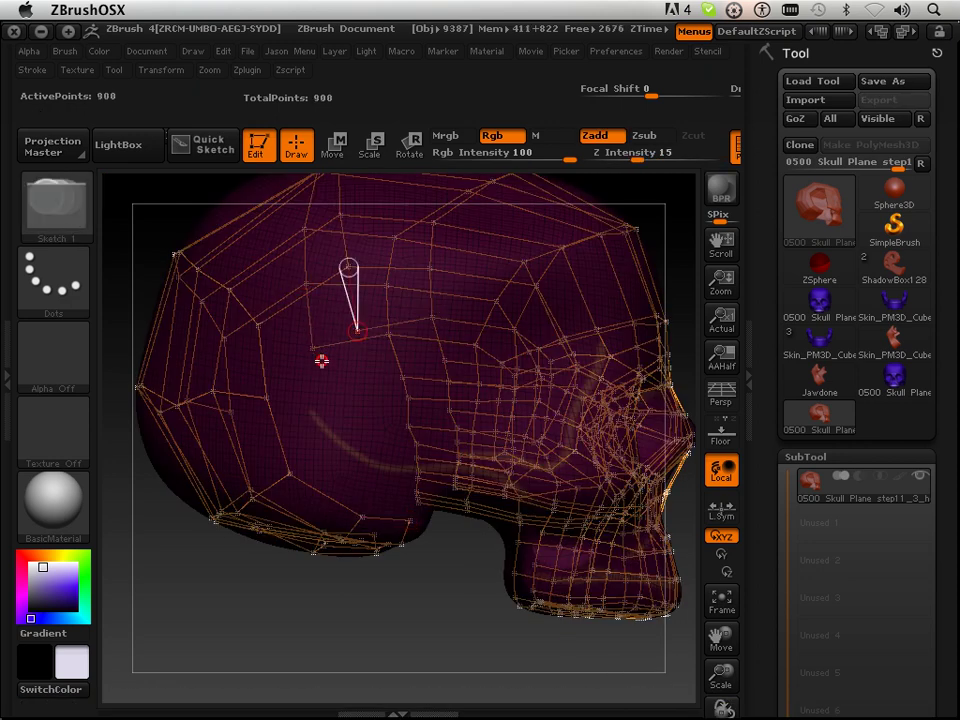
{"action": "mouse_move", "coordinate": [297, 638]}
{"action": "left_mouse_down"}
{"action": "mouse_move", "coordinate": [285, 639]}
{"action": "mouse_move", "coordinate": [296, 638]}
{"action": "left_mouse_up"}
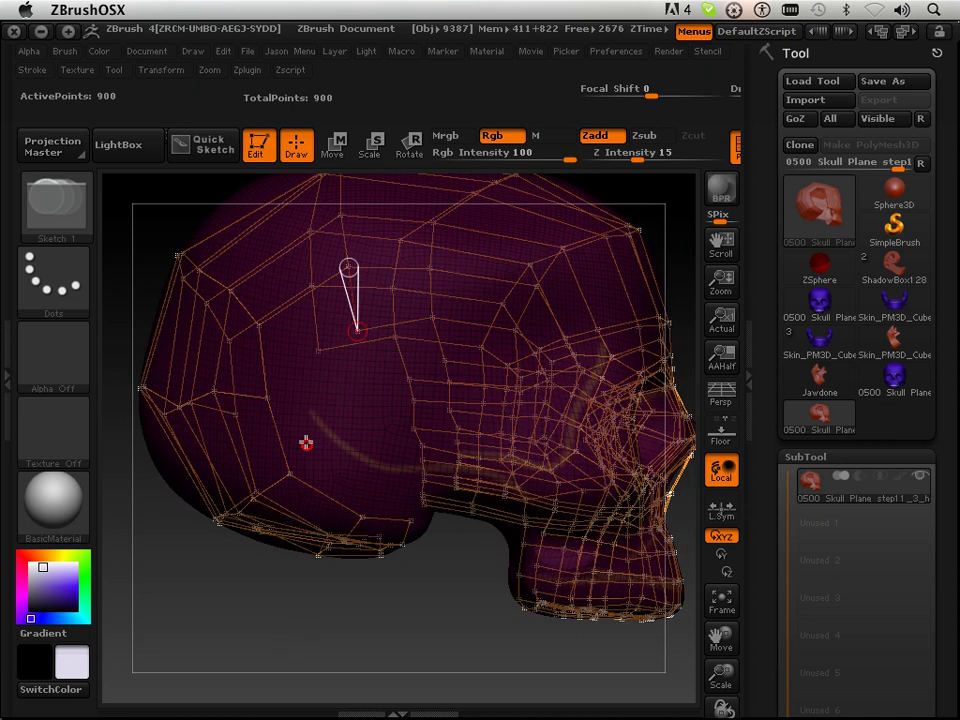
{"action": "left_click", "coordinate": [305, 366], "text": "shift"}
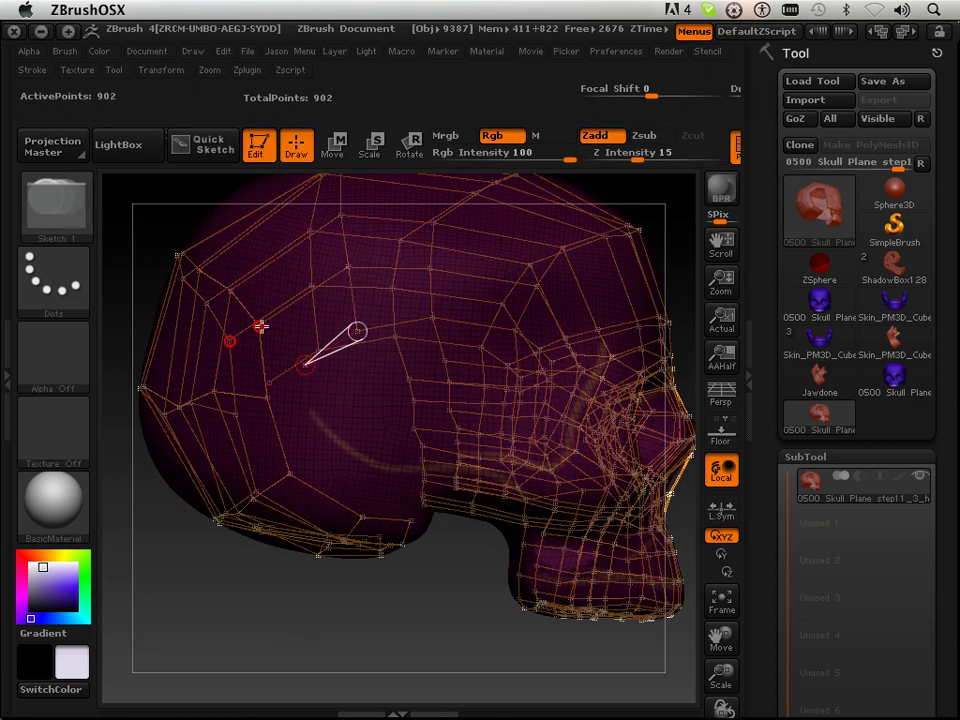
{"action": "left_click", "coordinate": [303, 367], "text": "shift"}
- Continue the inner row down the rear side of the cranium with two more points, linking them to the neighbouring outer row
{"action": "mouse_move", "coordinate": [268, 600]}
{"action": "left_mouse_down"}
{"action": "mouse_move", "coordinate": [257, 600]}
{"action": "mouse_move", "coordinate": [280, 590]}
{"action": "left_mouse_up"}
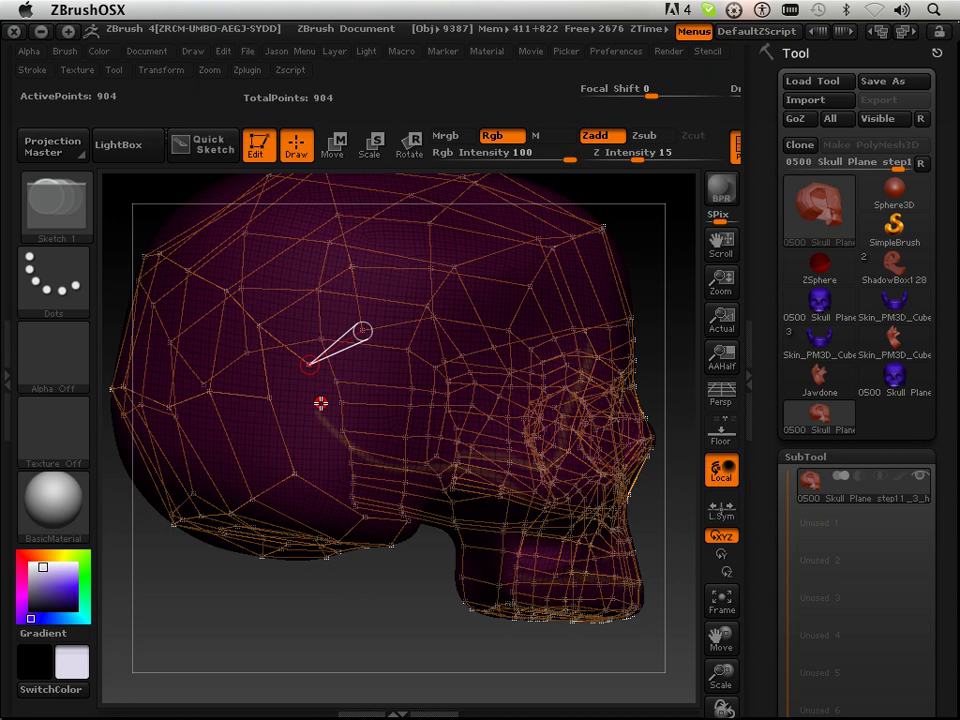
{"action": "left_click", "coordinate": [321, 403], "text": "shift"}
{"action": "mouse_move", "coordinate": [286, 624]}
{"action": "left_mouse_down"}
{"action": "mouse_move", "coordinate": [261, 630]}
{"action": "mouse_move", "coordinate": [272, 605]}
{"action": "left_mouse_up"}
{"action": "left_click", "coordinate": [293, 472], "text": "shift"}
{"action": "left_click", "coordinate": [341, 441]}
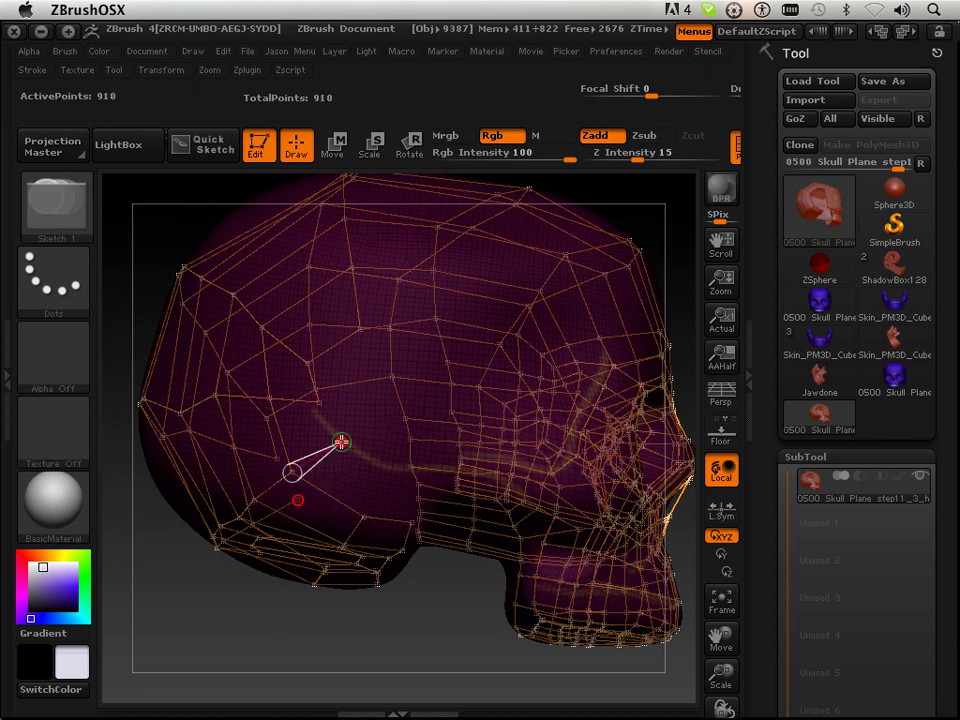
- Extend the inner row forward along the lower side of the cranium with two points, linking them to the row below and to each other
{"action": "mouse_move", "coordinate": [350, 602]}
{"action": "left_mouse_down"}
{"action": "mouse_move", "coordinate": [341, 604]}
{"action": "mouse_move", "coordinate": [343, 592]}
{"action": "mouse_move", "coordinate": [360, 580]}
{"action": "left_mouse_up"}
{"action": "left_click", "coordinate": [364, 517], "text": "shift"}
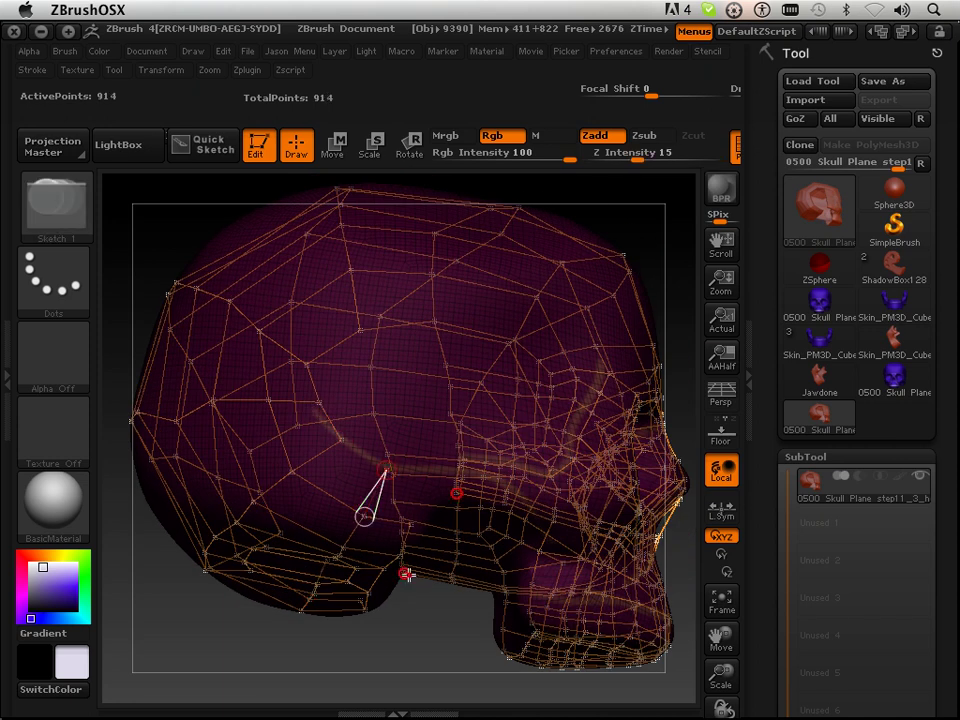
{"action": "mouse_move", "coordinate": [395, 671]}
{"action": "left_mouse_down"}
{"action": "mouse_move", "coordinate": [379, 679]}
{"action": "mouse_move", "coordinate": [385, 612]}
{"action": "left_mouse_up"}
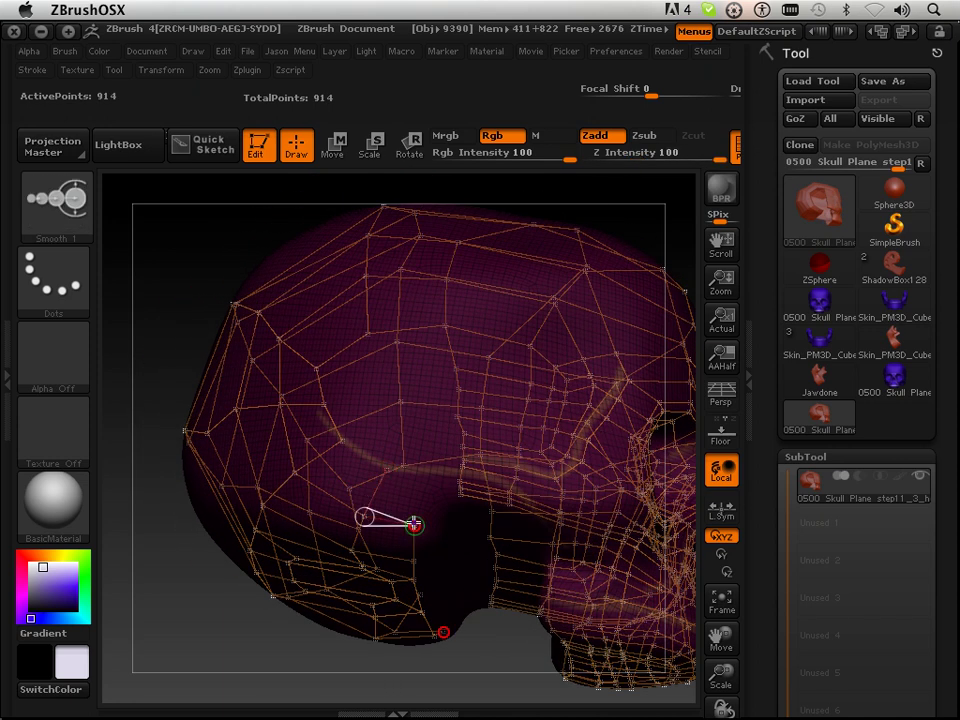
{"action": "left_click", "coordinate": [417, 484]}
{"action": "left_click", "coordinate": [417, 484], "text": "shift"}
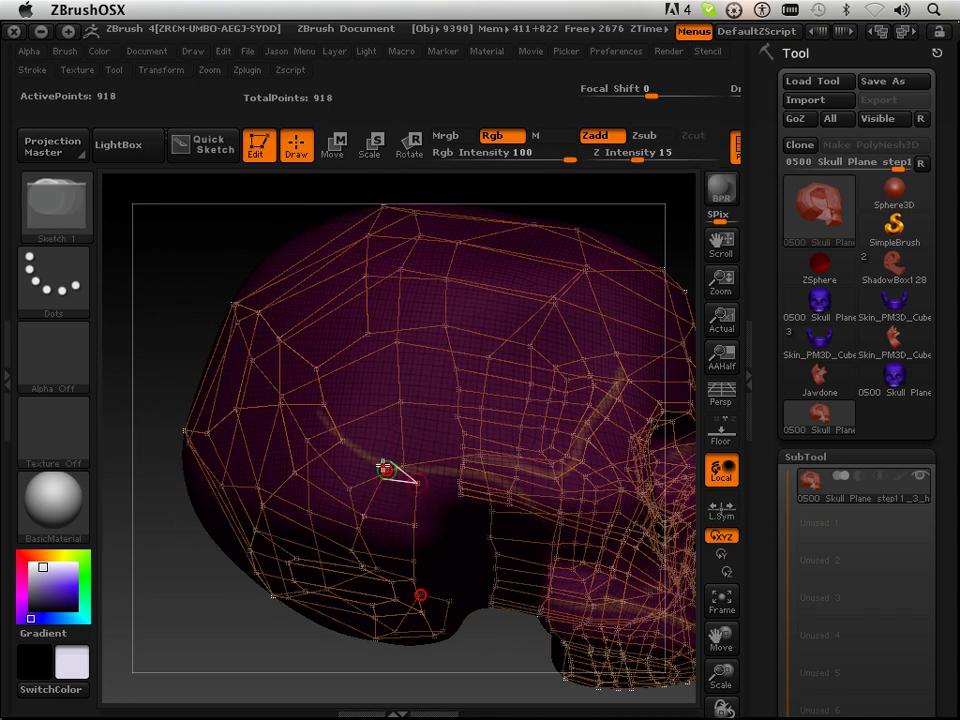
{"action": "left_click", "coordinate": [386, 469], "text": "shift"}
- Examine the skin preview of the new inner row and the remaining opening in the cranium's side
{"action": "key", "text": "a"}
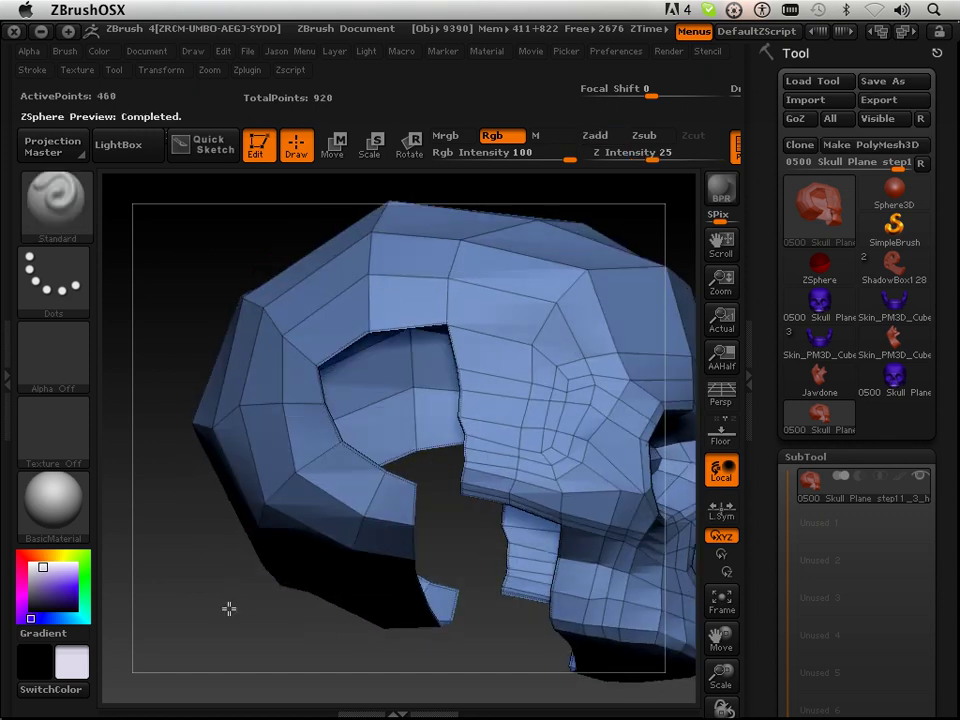
{"action": "left_click_drag", "start_coordinate": [227, 609], "coordinate": [246, 636]}
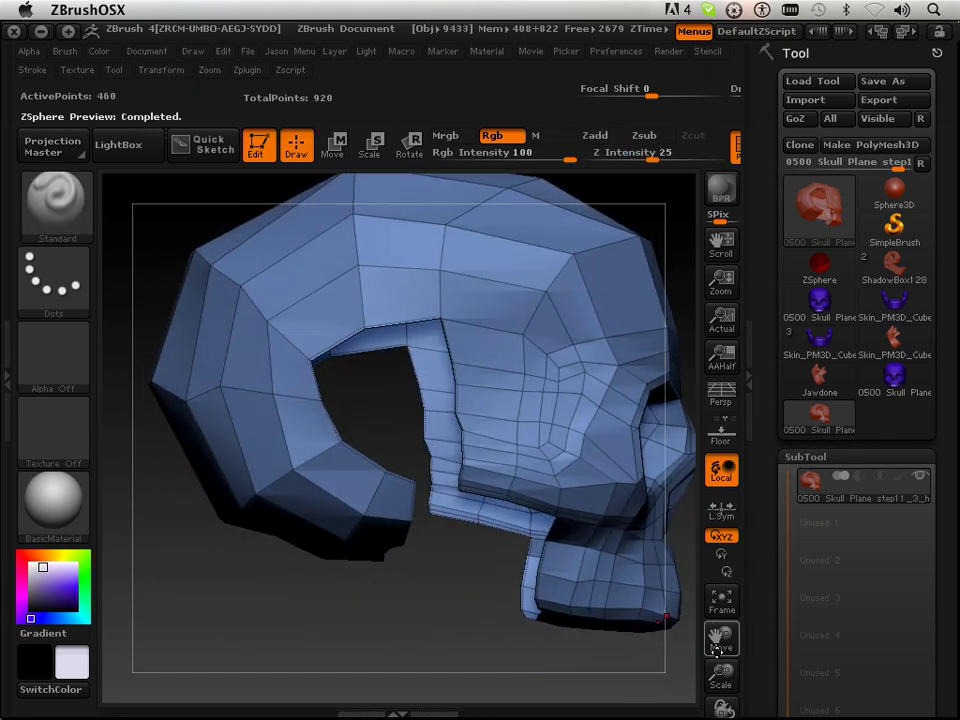
{"action": "left_click_drag", "start_coordinate": [720, 677], "coordinate": [720, 714]}
{"action": "mouse_move", "coordinate": [494, 643]}
{"action": "left_mouse_down"}
{"action": "mouse_move", "coordinate": [483, 630]}
{"action": "mouse_move", "coordinate": [493, 606]}
{"action": "mouse_move", "coordinate": [493, 622]}
{"action": "left_mouse_up"}
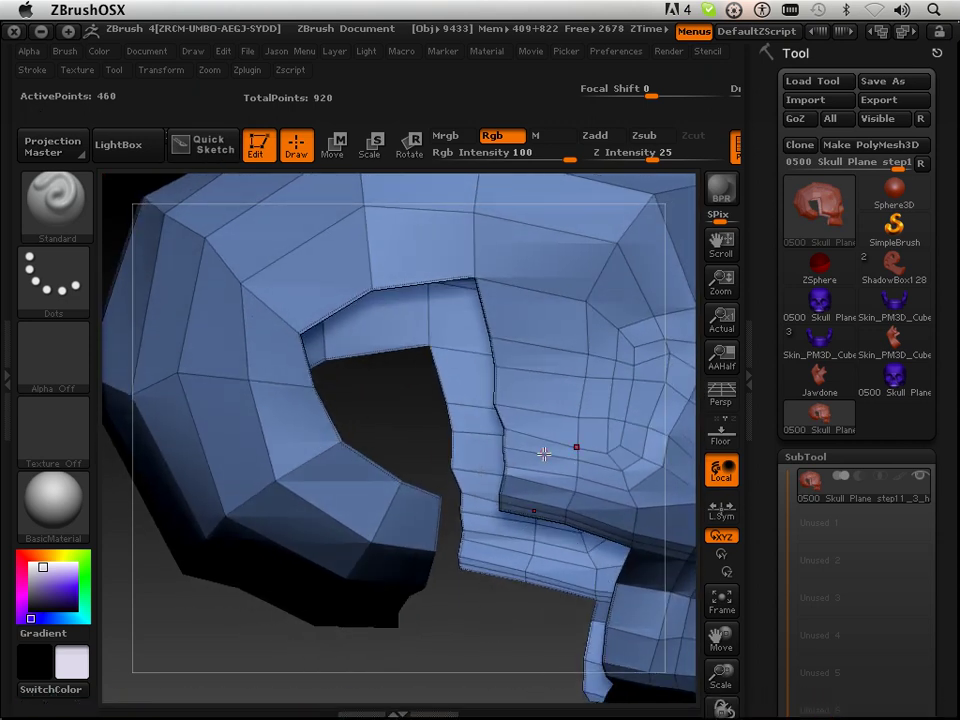
{"action": "left_click_drag", "start_coordinate": [721, 671], "coordinate": [721, 692]}
{"action": "left_click_drag", "start_coordinate": [535, 667], "coordinate": [510, 551]}
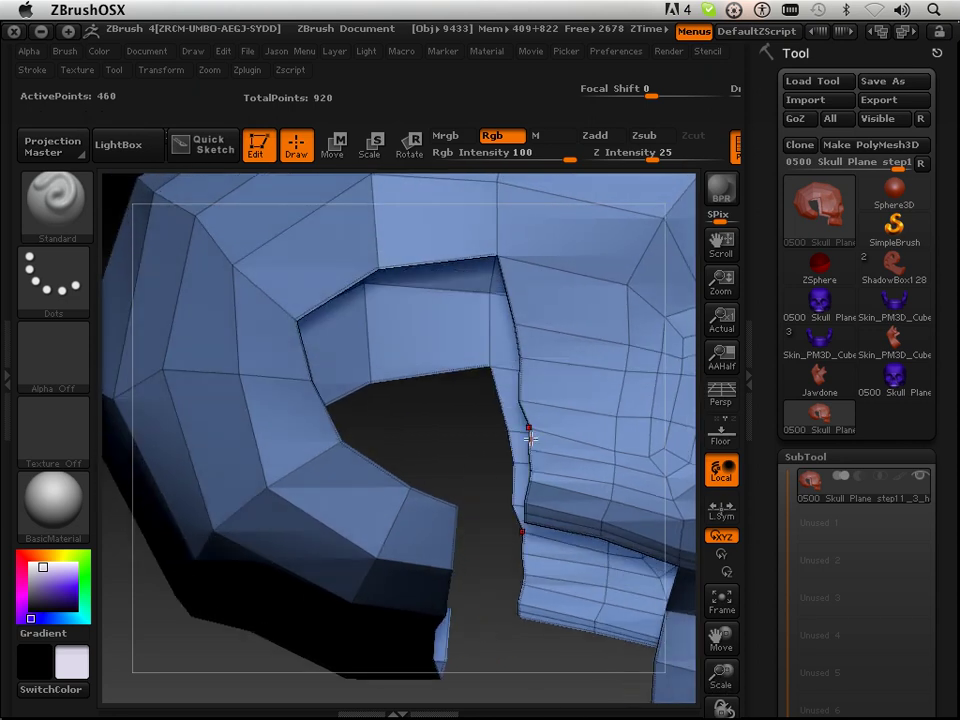